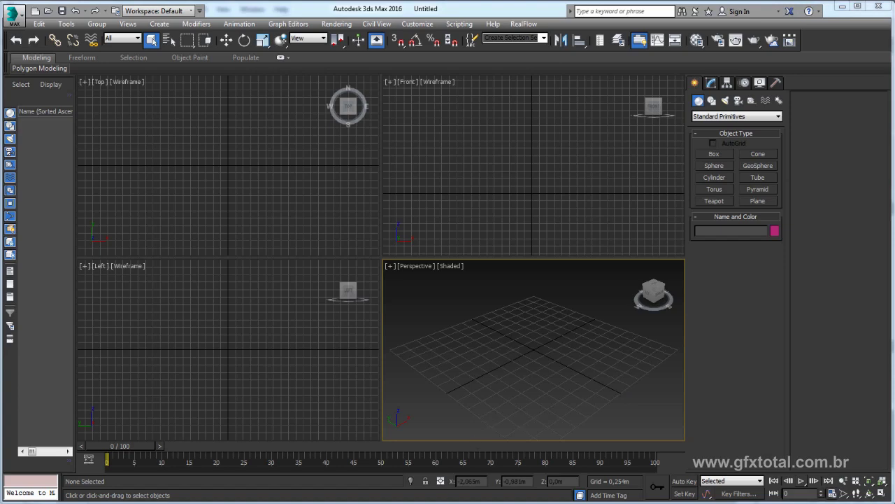
# Switch to the antique console table reference photo in Windows Photo Viewer.
pyautogui.hotkey('alt', 'Tab')
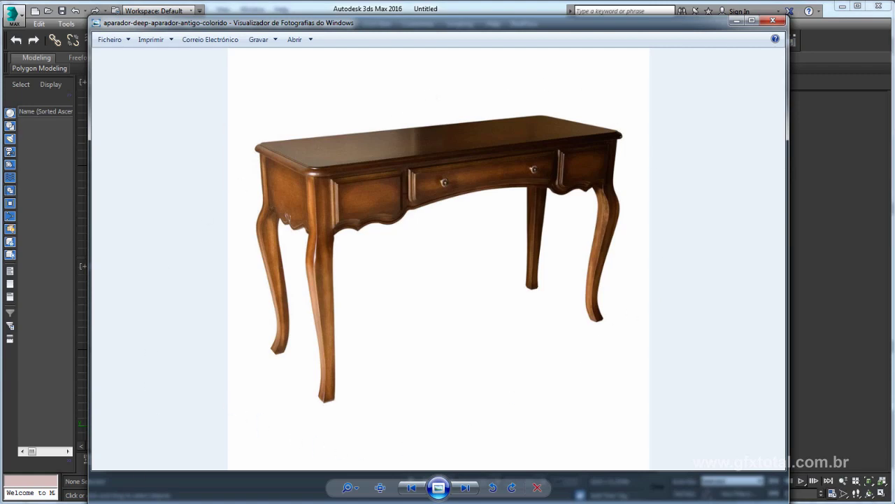
# Bring up the Aparadores folder, reposition it, then minimize it to leave the table photo showing.
pyautogui.hotkey('alt', 'Tab')
pyautogui.moveTo(397, 155); pyautogui.dragTo(417, 93)
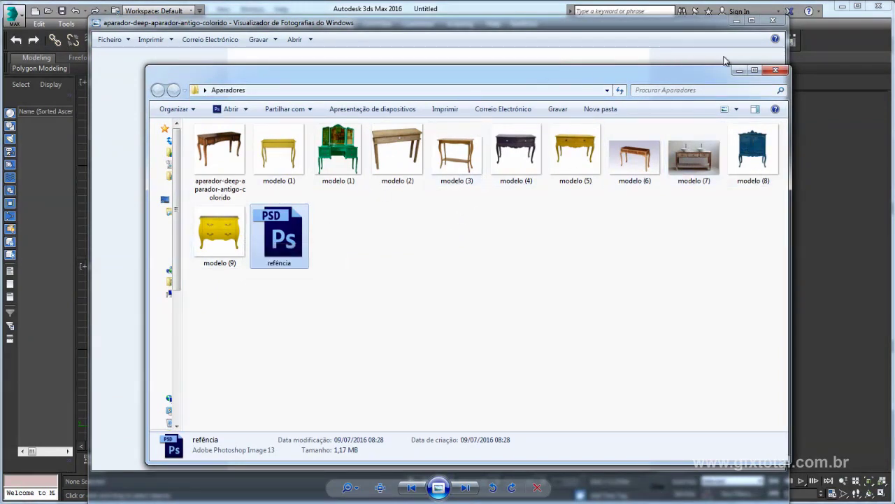
pyautogui.click(740, 70)
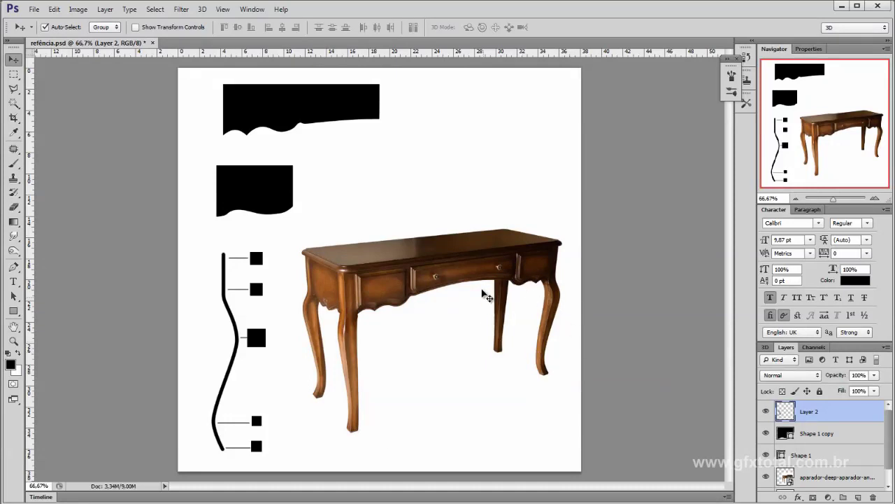
# Reposition the table photo, both apron silhouettes and the curved leg profile on refência.psd, then return to 3ds Max.
pyautogui.moveTo(484, 291); pyautogui.dragTo(475, 276)
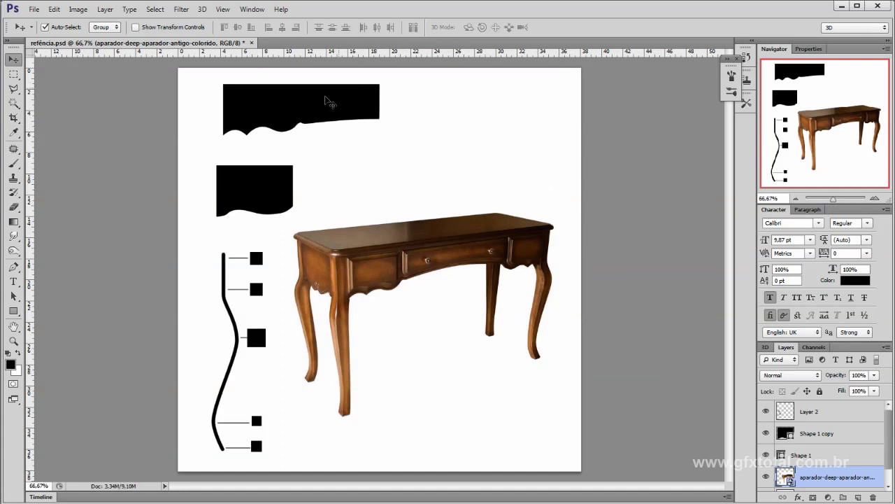
pyautogui.moveTo(326, 100)
pyautogui.mouseDown()
pyautogui.moveTo(314, 112)
pyautogui.moveTo(319, 105)
pyautogui.mouseUp()
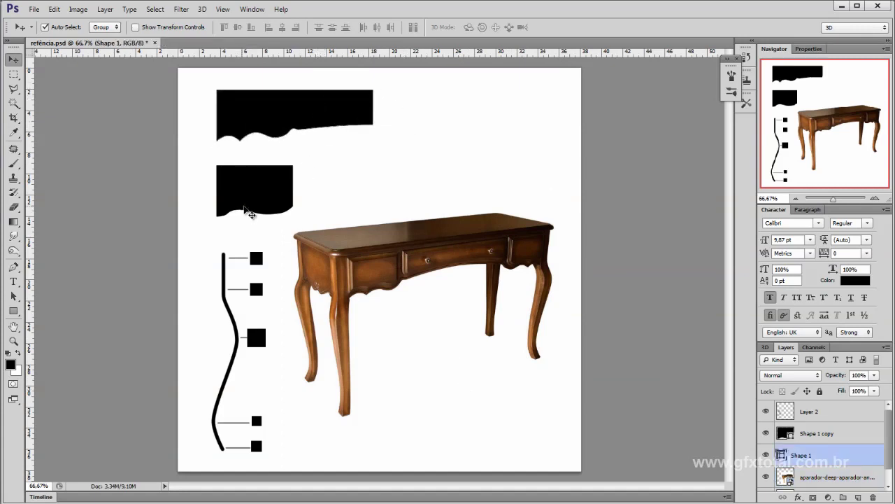
pyautogui.moveTo(245, 209); pyautogui.dragTo(257, 194)
pyautogui.moveTo(254, 258); pyautogui.dragTo(253, 244)
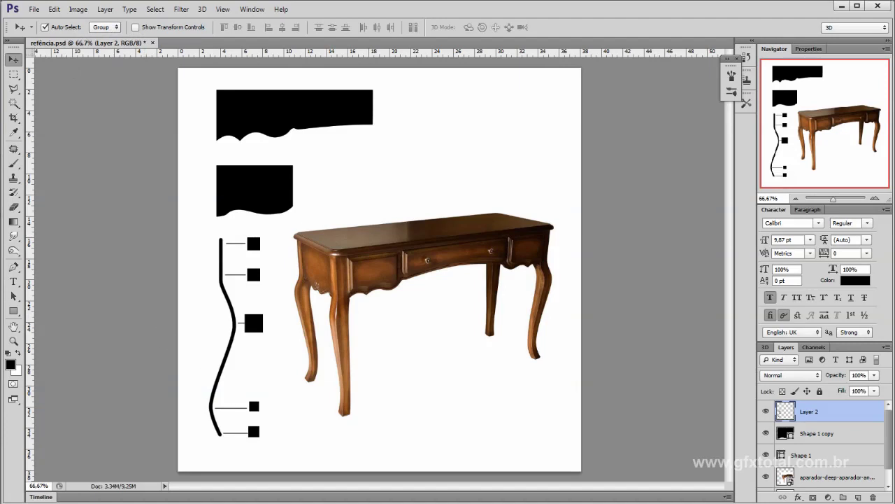
pyautogui.hotkey('alt', 'Tab')
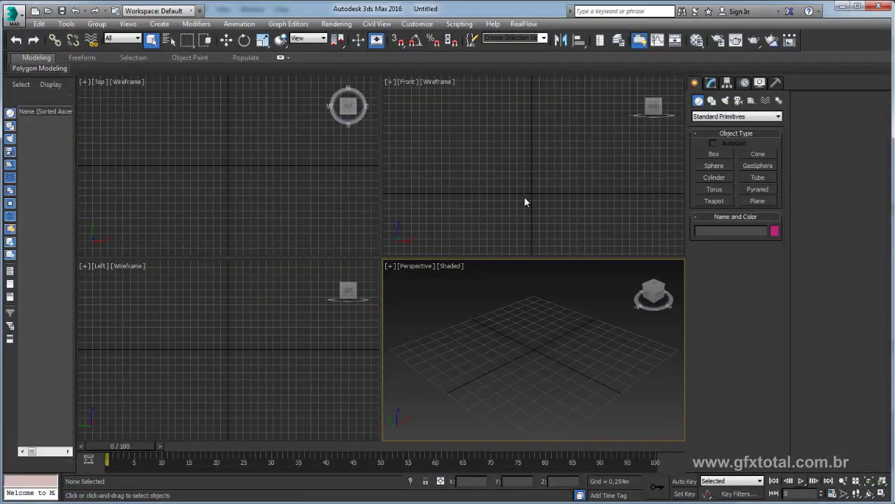
# Create Plane001 in the Front view, about 2,908m square with 1×1 length and width segments.
pyautogui.moveTo(525, 203)
pyautogui.mouseDown(button='middle')
pyautogui.moveTo(520, 165)
pyautogui.moveTo(530, 158)
pyautogui.mouseUp(button='middle')
pyautogui.click(759, 201)
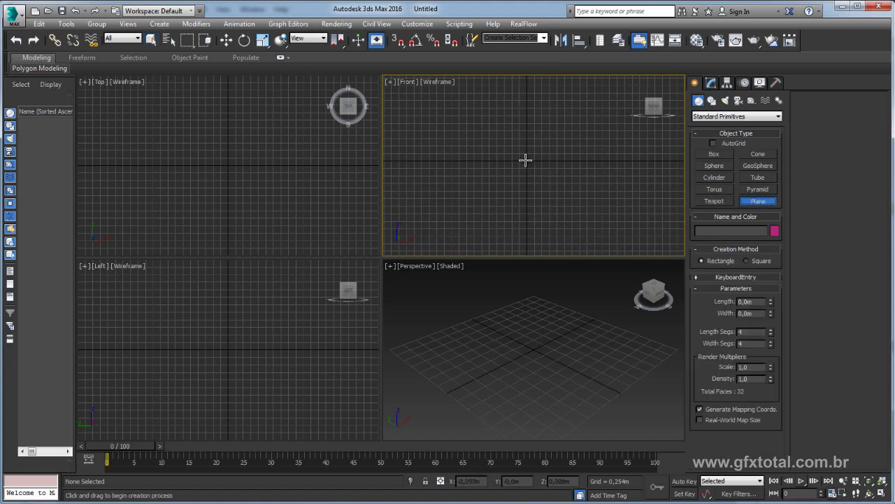
pyautogui.moveTo(526, 160)
pyautogui.mouseDown()
pyautogui.moveTo(565, 192)
pyautogui.moveTo(521, 158)
pyautogui.moveTo(578, 104)
pyautogui.moveTo(550, 92)
pyautogui.moveTo(535, 190)
pyautogui.moveTo(587, 206)
pyautogui.moveTo(567, 182)
pyautogui.moveTo(570, 191)
pyautogui.mouseUp()
pyautogui.rightClick(769, 330)
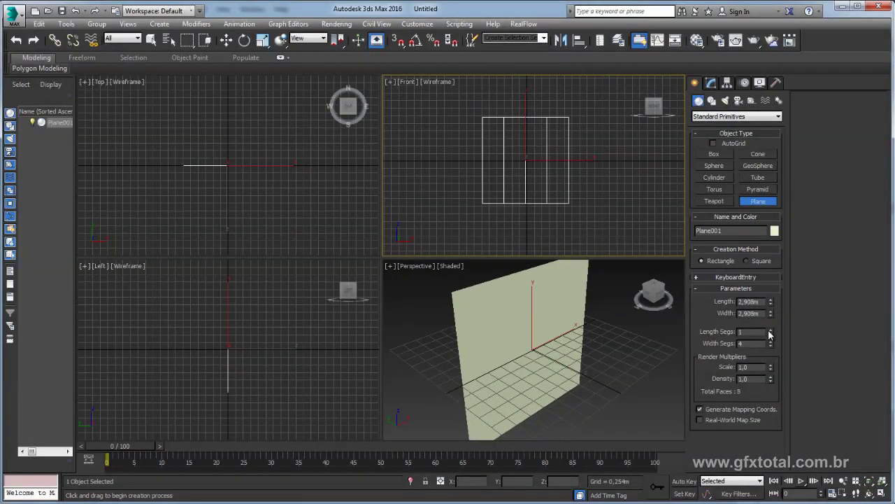
pyautogui.rightClick(770, 343)
pyautogui.middleClick(564, 342)
pyautogui.scroll(-2, 564, 342)
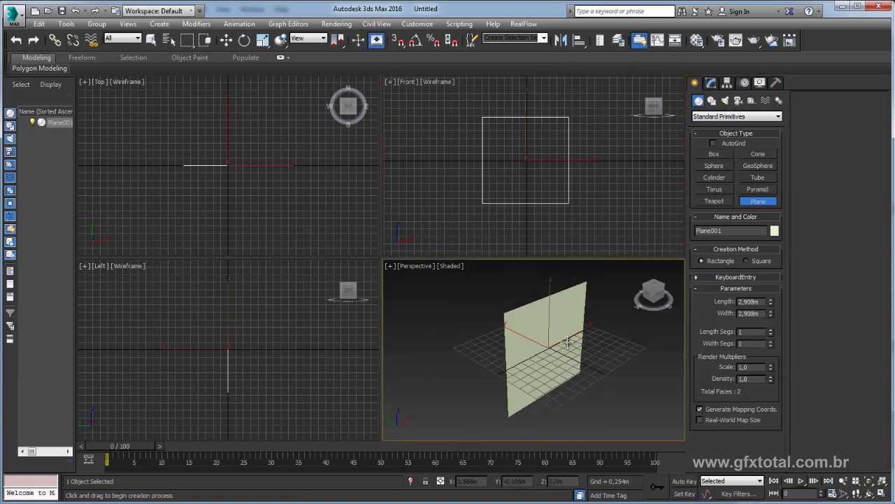
pyautogui.scroll(-1, 564, 342)
pyautogui.scroll(-1, 563, 342)
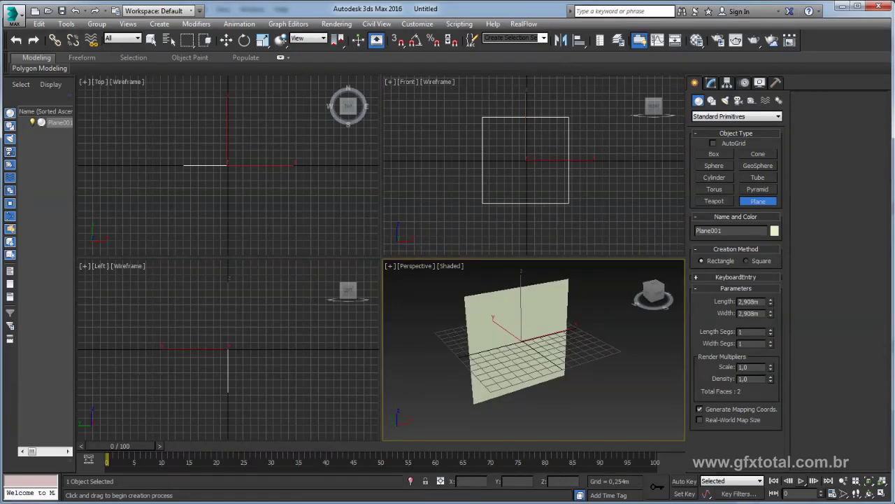
pyautogui.hotkey('alt', 'Tab')
# Apply refência.psd as Plane001's texture, raise it to about 1,603m, and maximize Perspective.
pyautogui.moveTo(431, 82); pyautogui.dragTo(867, 178)
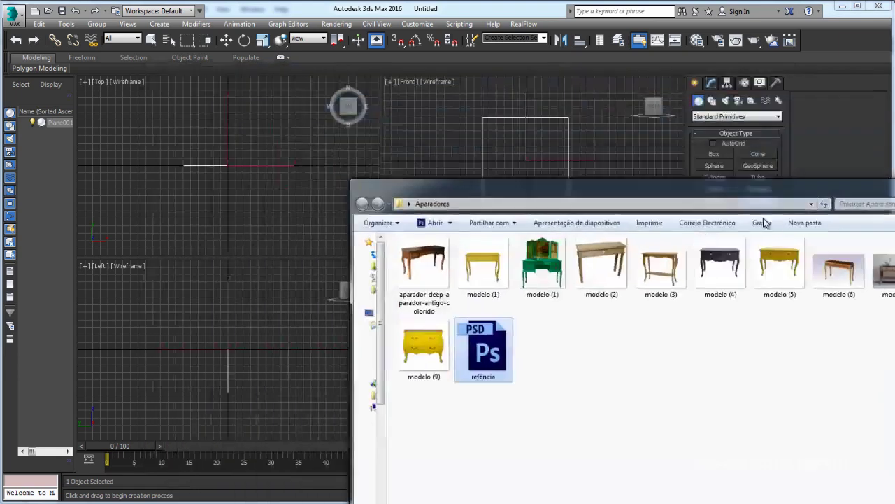
pyautogui.moveTo(722, 332); pyautogui.dragTo(540, 310)
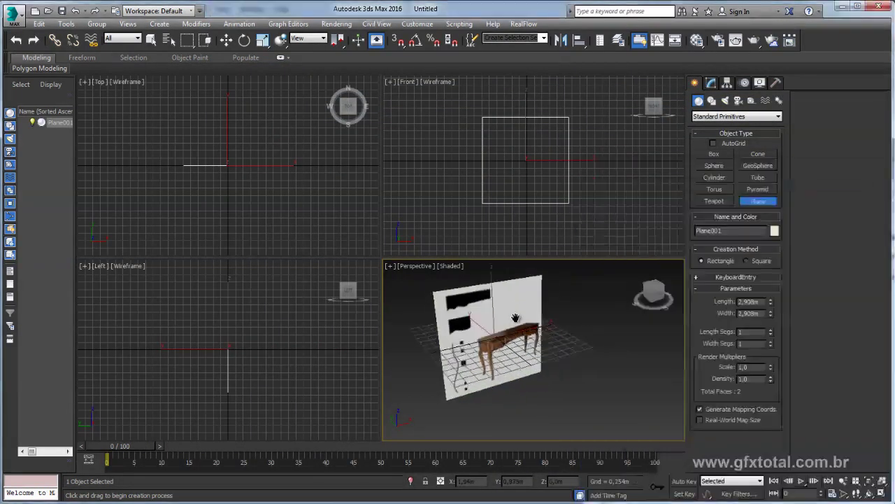
pyautogui.scroll(-5, 525, 308)
pyautogui.press('w')
pyautogui.moveTo(525, 307); pyautogui.dragTo(525, 276)
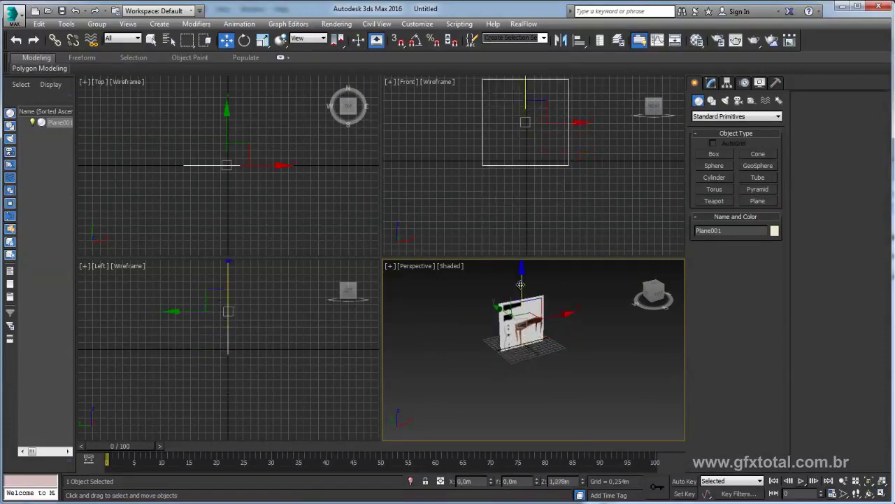
pyautogui.moveTo(532, 140); pyautogui.dragTo(532, 175, button='middle')
pyautogui.moveTo(527, 351)
pyautogui.keyDown('alt'); pyautogui.mouseDown(button='middle')
pyautogui.moveTo(578, 388)
pyautogui.moveTo(755, 423)
pyautogui.mouseUp(button='middle'); pyautogui.keyUp('alt')
pyautogui.click(883, 495)
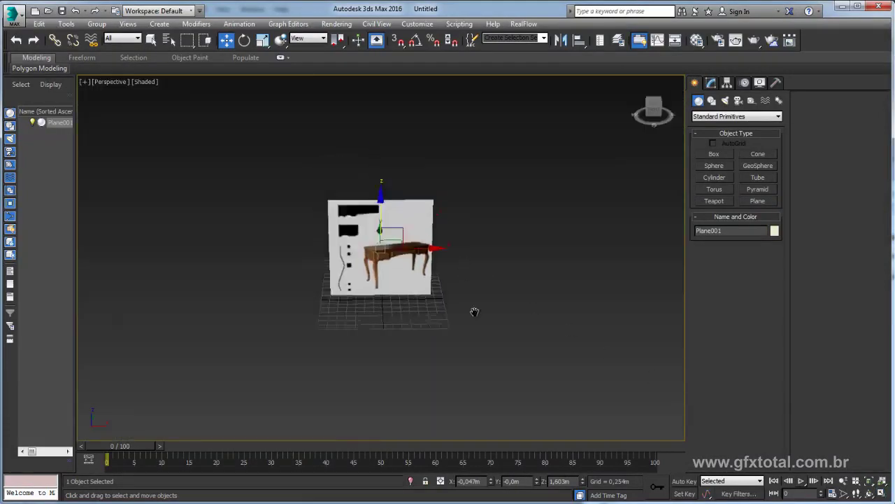
# View the reference plane from the Front, toggling the grid and panning across it.
pyautogui.scroll(3, 476, 310)
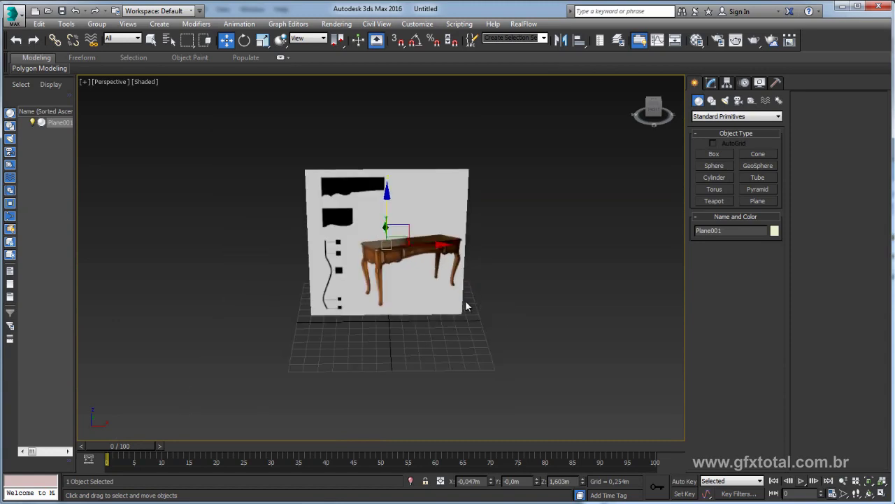
pyautogui.press('f')
pyautogui.scroll(-2, 457, 217)
pyautogui.scroll(3, 283, 235)
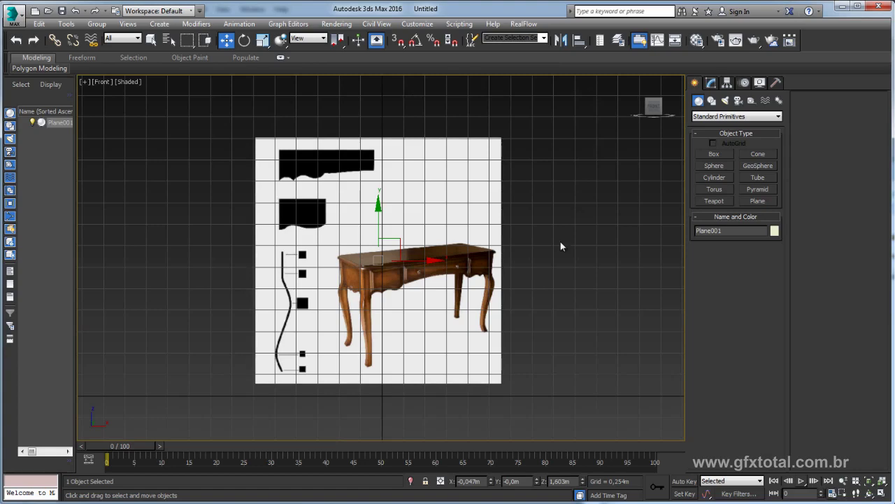
pyautogui.press('g')
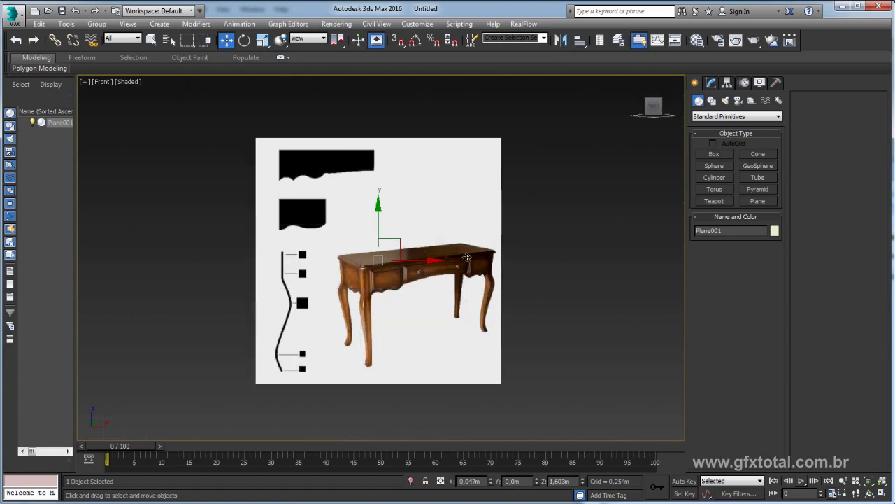
pyautogui.scroll(1, 410, 260)
pyautogui.scroll(3, 410, 257)
pyautogui.scroll(2, 300, 226)
pyautogui.scroll(-3, 433, 203)
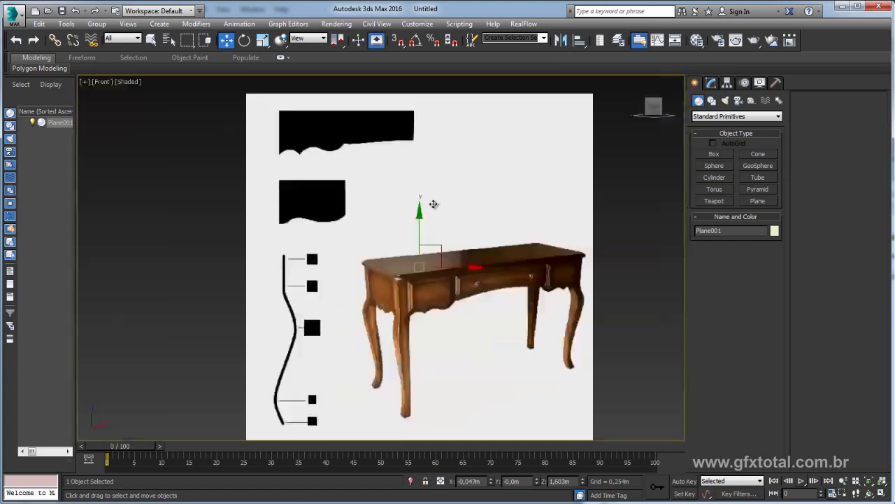
pyautogui.scroll(-2, 433, 203)
pyautogui.moveTo(510, 210)
pyautogui.mouseDown(button='middle')
pyautogui.moveTo(514, 244)
pyautogui.moveTo(428, 240)
pyautogui.moveTo(482, 266)
pyautogui.moveTo(345, 279)
pyautogui.mouseUp(button='middle')
pyautogui.press('p')
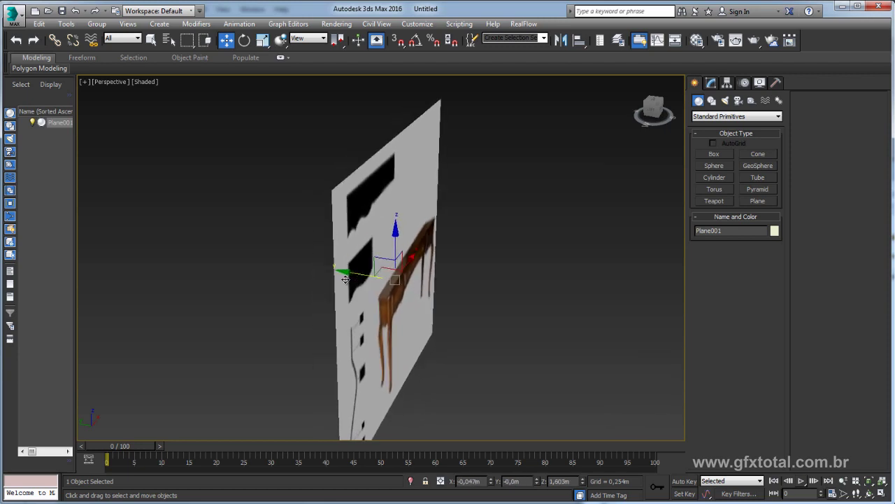
pyautogui.press('g')
# Return to a flat Front view and zoom into the upper apron silhouette.
pyautogui.moveTo(360, 270)
pyautogui.keyDown('alt'); pyautogui.mouseDown(button='middle')
pyautogui.moveTo(355, 285)
pyautogui.moveTo(422, 264)
pyautogui.mouseUp(button='middle'); pyautogui.keyUp('alt')
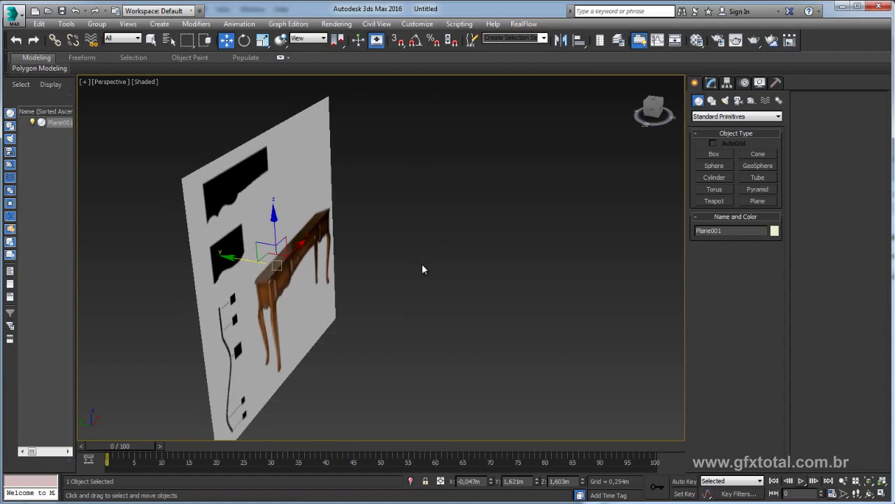
pyautogui.press('f')
pyautogui.scroll(2, 383, 270)
pyautogui.scroll(3, 344, 189)
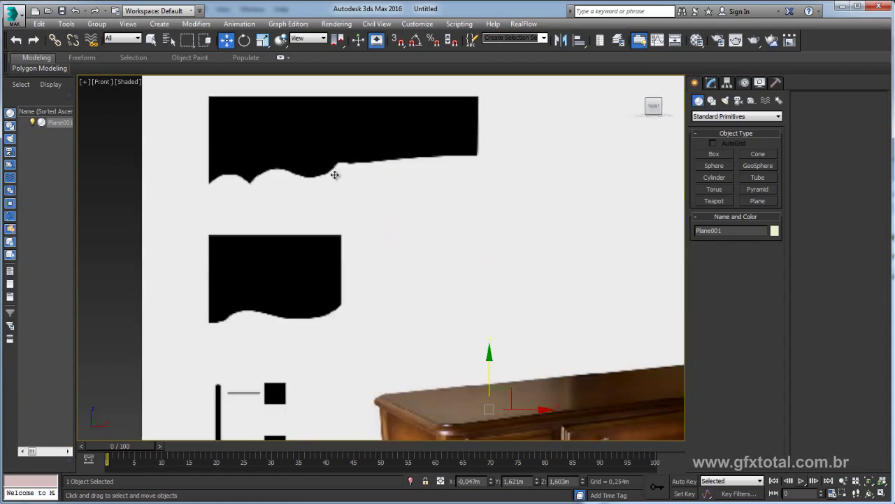
pyautogui.scroll(-3, 333, 174)
pyautogui.moveTo(439, 313); pyautogui.dragTo(446, 249, button='middle')
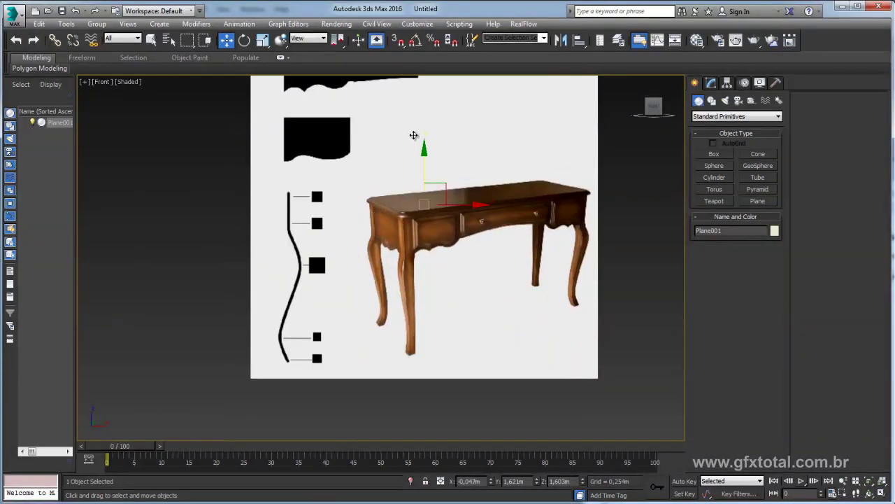
pyautogui.moveTo(416, 136); pyautogui.dragTo(431, 246, button='middle')
pyautogui.moveTo(349, 158); pyautogui.dragTo(272, 84, button='middle')
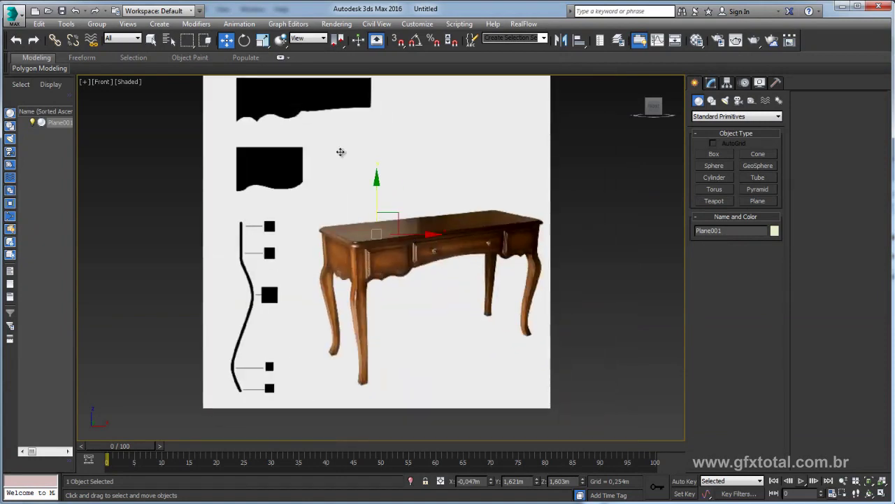
pyautogui.moveTo(342, 152); pyautogui.dragTo(320, 206, button='middle')
pyautogui.scroll(5, 319, 206)
pyautogui.scroll(2, 347, 256)
pyautogui.moveTo(399, 270); pyautogui.dragTo(355, 257, button='middle')
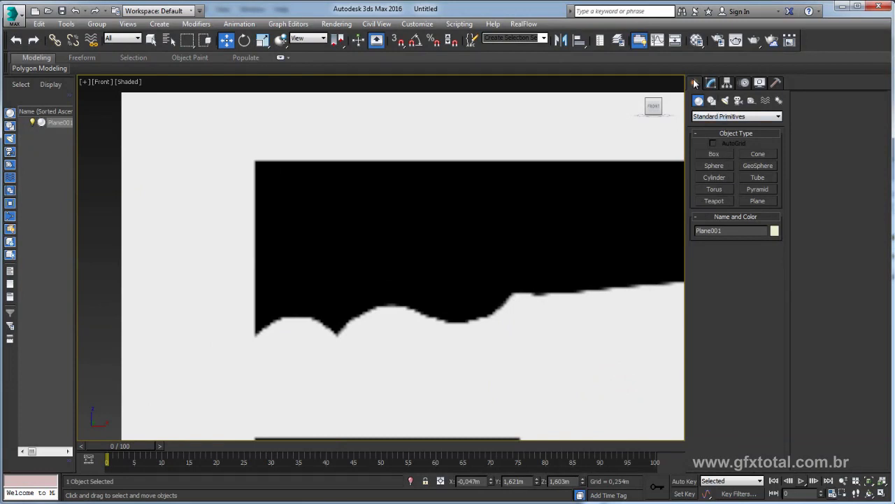
# Start a Line spline down the apron's left edge, from top-left to lower-left corner.
pyautogui.click(714, 103)
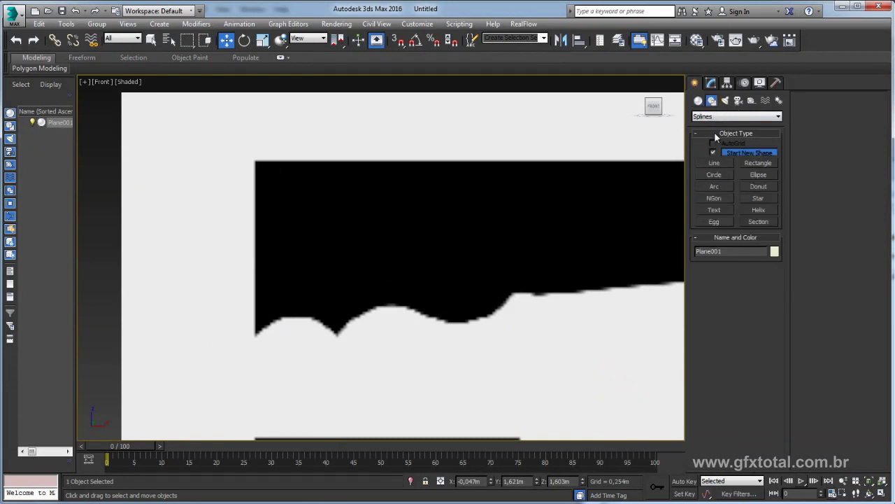
pyautogui.click(715, 163)
pyautogui.moveTo(408, 216)
pyautogui.mouseDown(button='middle')
pyautogui.moveTo(352, 191)
pyautogui.moveTo(262, 189)
pyautogui.mouseUp(button='middle')
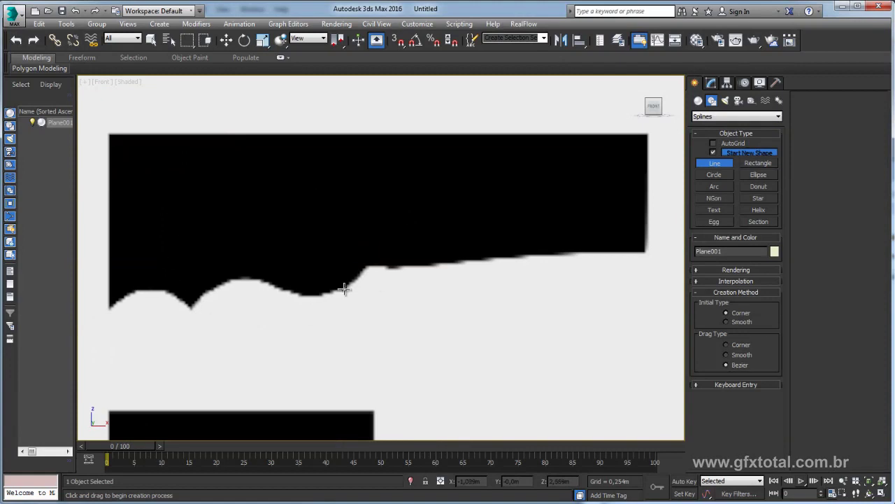
pyautogui.click(108, 132)
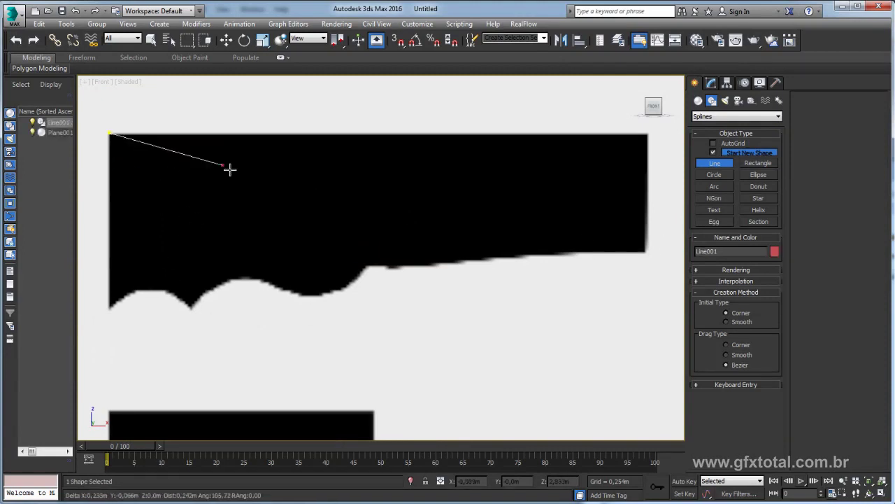
pyautogui.click(109, 248)
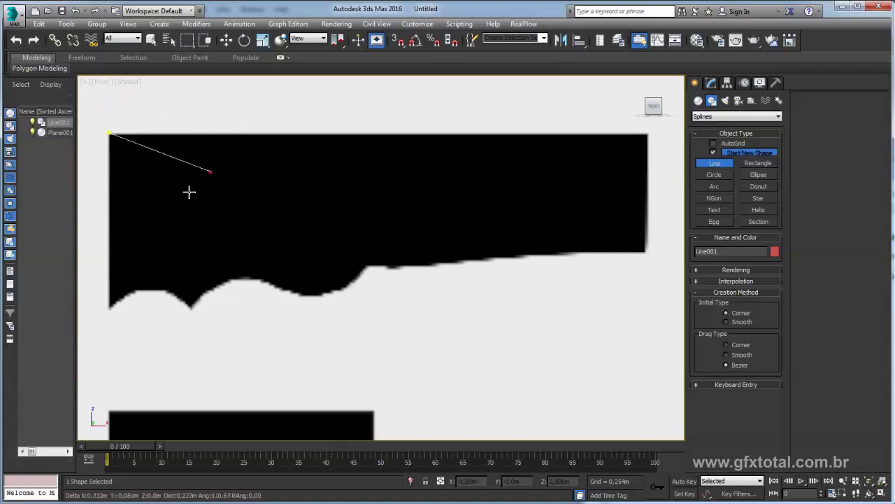
pyautogui.press('F3')
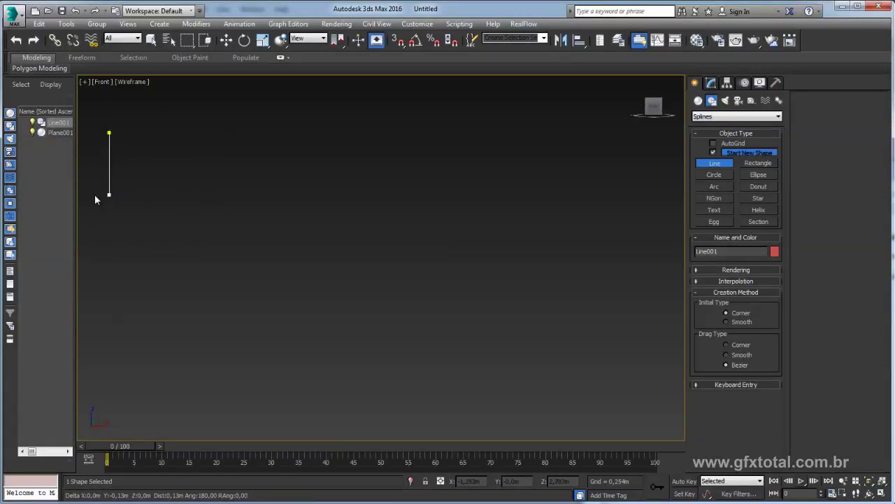
pyautogui.press('F3')
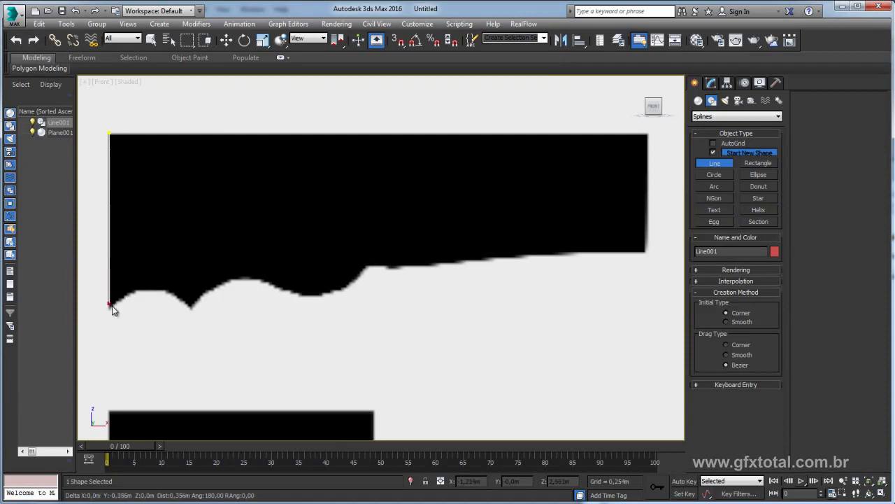
pyautogui.click(111, 308)
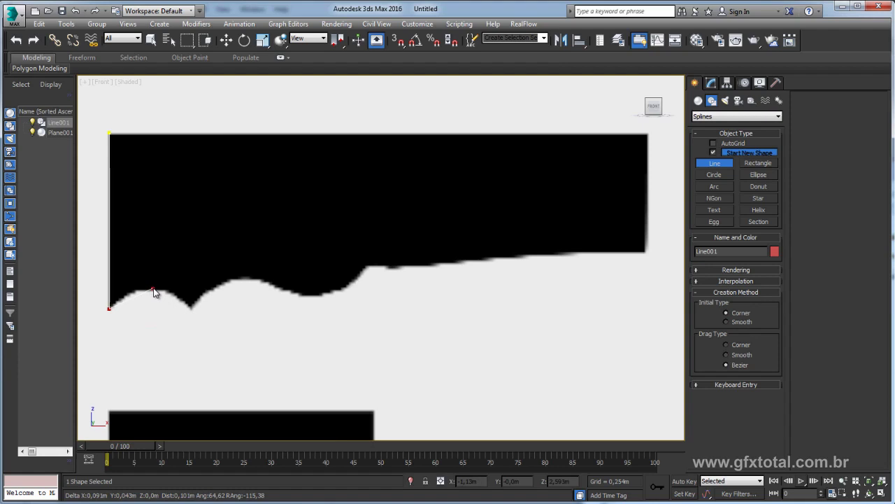
# Trace the scalloped lower edge to the lower-right corner and end on the first vertex.
pyautogui.moveTo(154, 288); pyautogui.dragTo(174, 287)
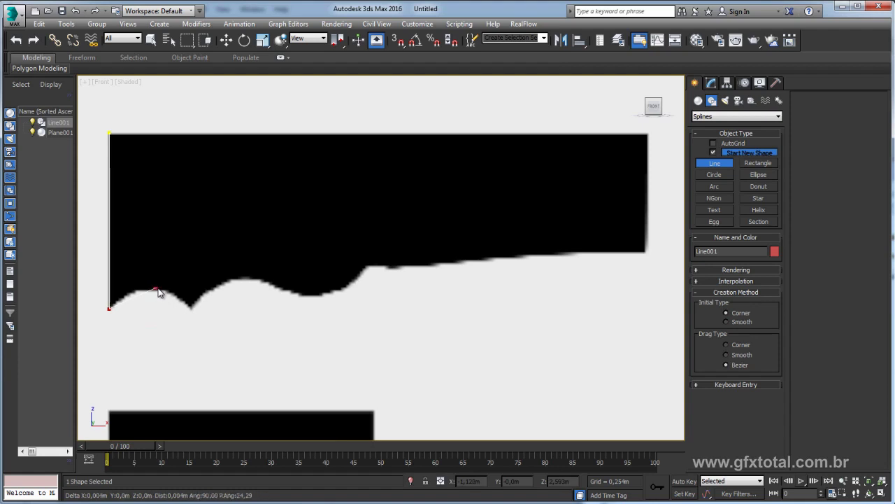
pyautogui.click(191, 308)
pyautogui.moveTo(250, 278); pyautogui.dragTo(332, 299)
pyautogui.click(283, 279)
pyautogui.click(355, 276)
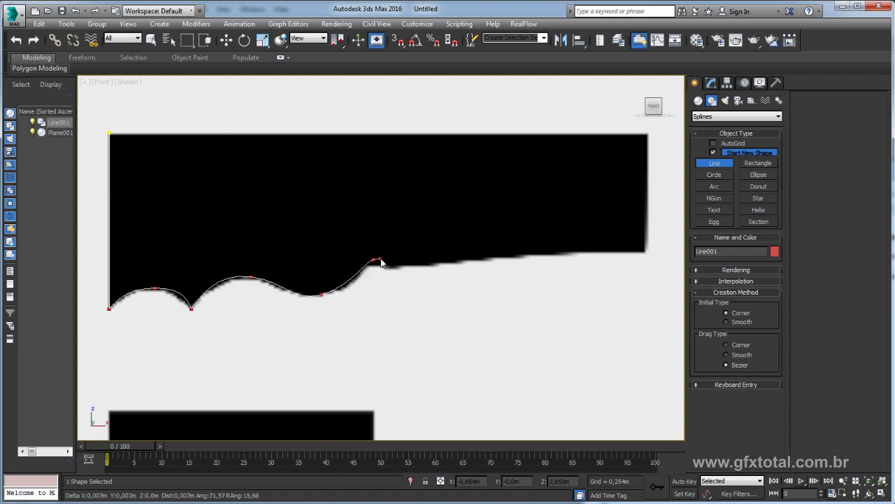
pyautogui.moveTo(405, 266); pyautogui.dragTo(428, 268)
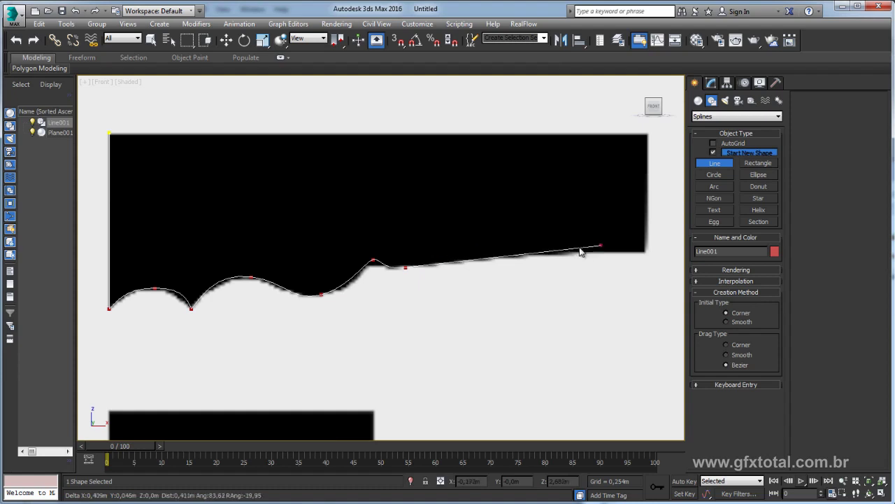
pyautogui.moveTo(555, 251); pyautogui.dragTo(575, 256)
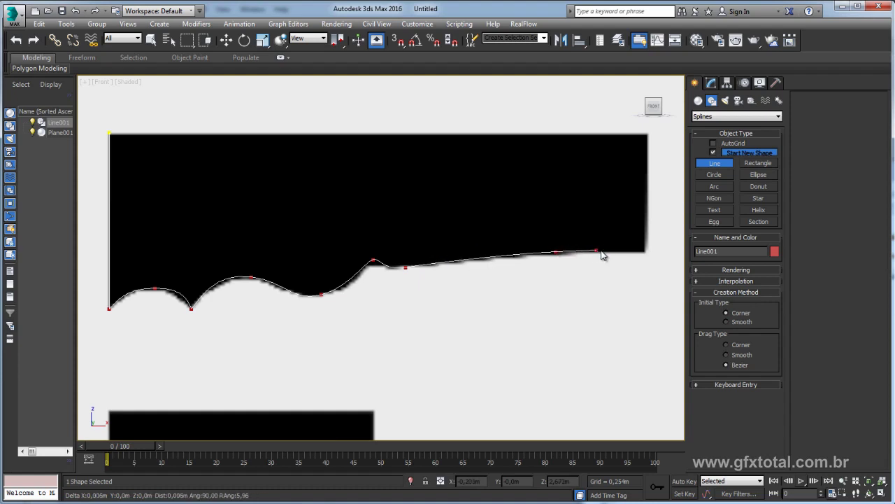
pyautogui.click(645, 251)
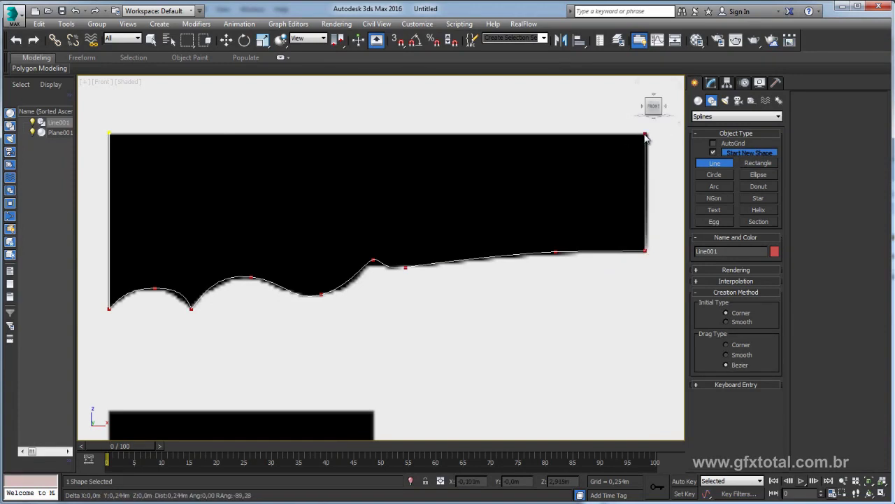
pyautogui.click(109, 133)
pyautogui.moveTo(531, 280); pyautogui.dragTo(450, 274)
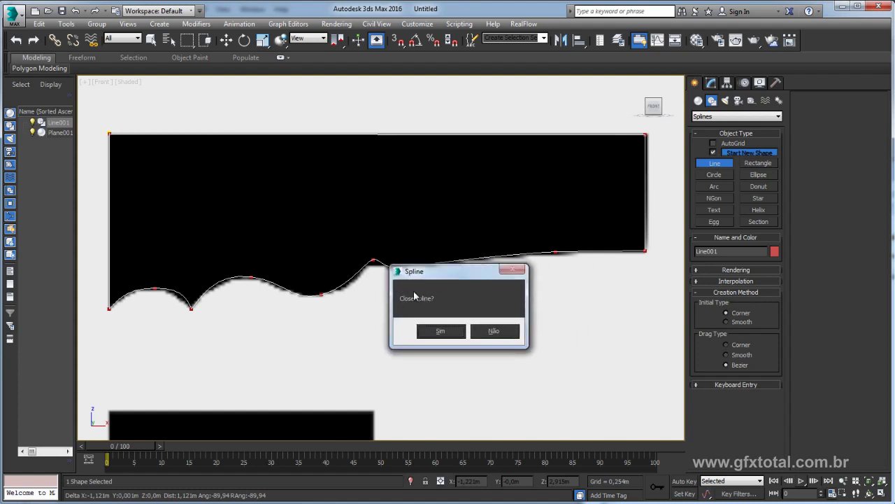
# Close the Line001 spline and check it in Perspective before returning to Front view.
pyautogui.click(441, 332)
pyautogui.press('p')
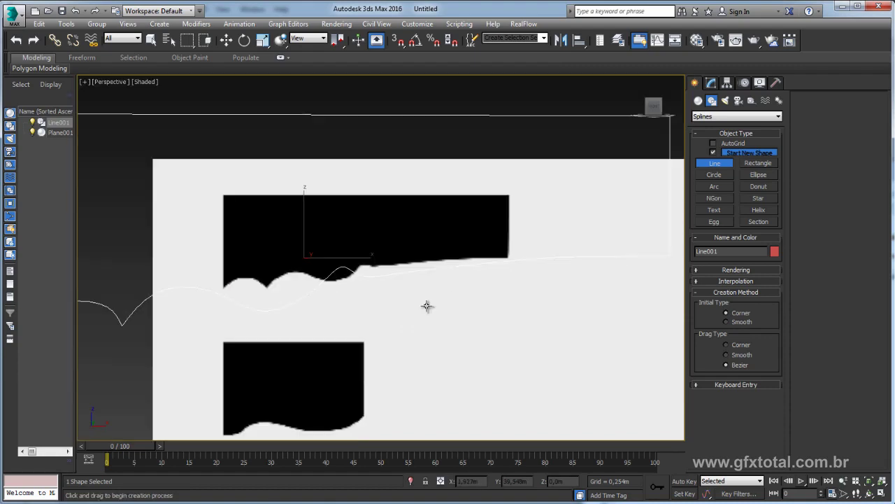
pyautogui.scroll(-5, 413, 312)
pyautogui.moveTo(416, 315)
pyautogui.keyDown('alt'); pyautogui.mouseDown(button='middle')
pyautogui.moveTo(472, 294)
pyautogui.moveTo(478, 278)
pyautogui.moveTo(549, 301)
pyautogui.moveTo(513, 347)
pyautogui.moveTo(414, 326)
pyautogui.moveTo(391, 265)
pyautogui.moveTo(336, 262)
pyautogui.mouseUp(button='middle'); pyautogui.keyUp('alt')
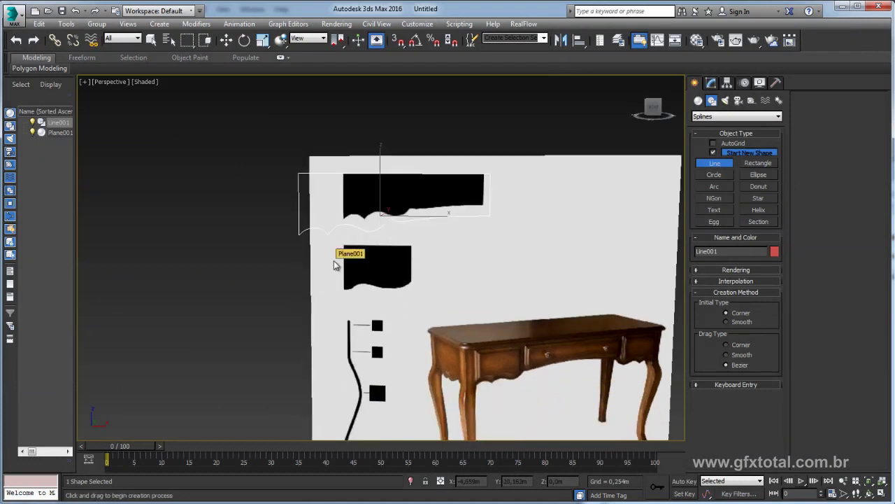
pyautogui.press('f')
pyautogui.scroll(-2, 330, 263)
pyautogui.scroll(-2, 376, 200)
# Clone Line001 as a copy, Line002, onto the lower apron silhouette.
pyautogui.press('w')
pyautogui.moveTo(376, 200)
pyautogui.mouseDown(button='middle')
pyautogui.moveTo(385, 172)
pyautogui.moveTo(340, 186)
pyautogui.mouseUp(button='middle')
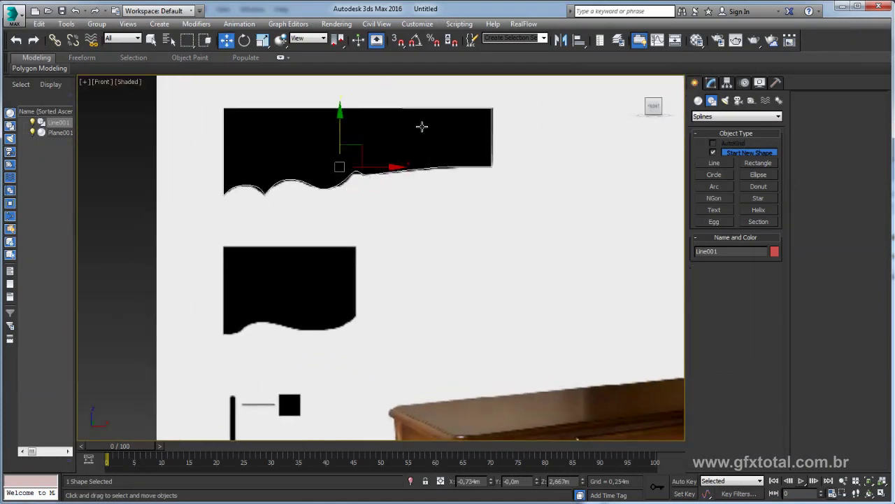
pyautogui.moveTo(340, 119); pyautogui.dragTo(342, 259)
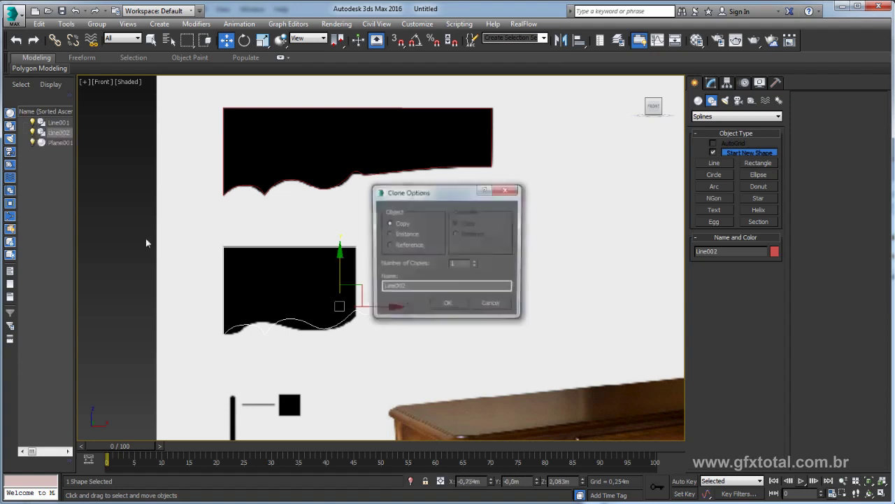
pyautogui.click(446, 308)
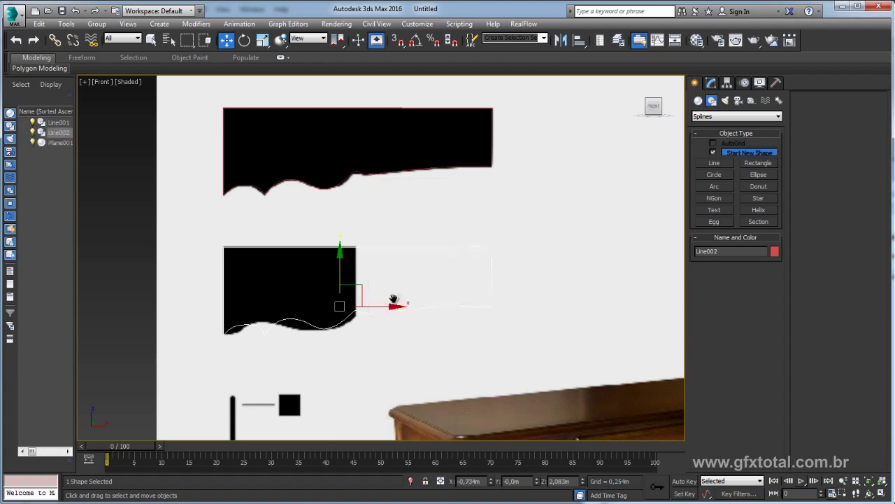
pyautogui.moveTo(396, 301); pyautogui.dragTo(411, 278, button='middle')
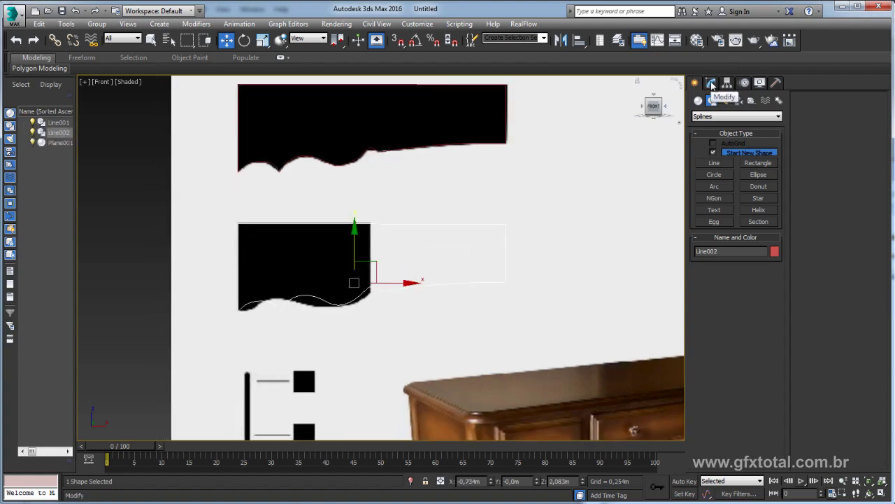
pyautogui.click(711, 83)
pyautogui.click(723, 331)
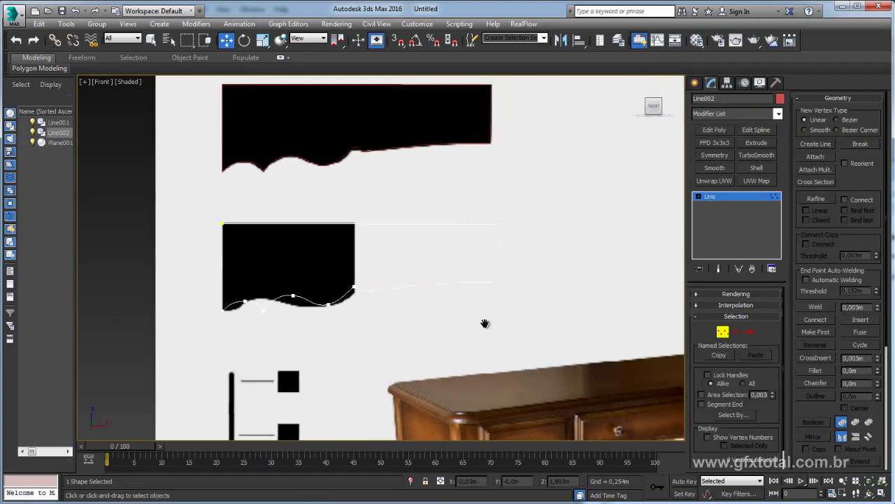
# Delete Line002's unneeded curve vertices in wireframe view.
pyautogui.moveTo(556, 334); pyautogui.dragTo(484, 324, button='middle')
pyautogui.click(476, 320)
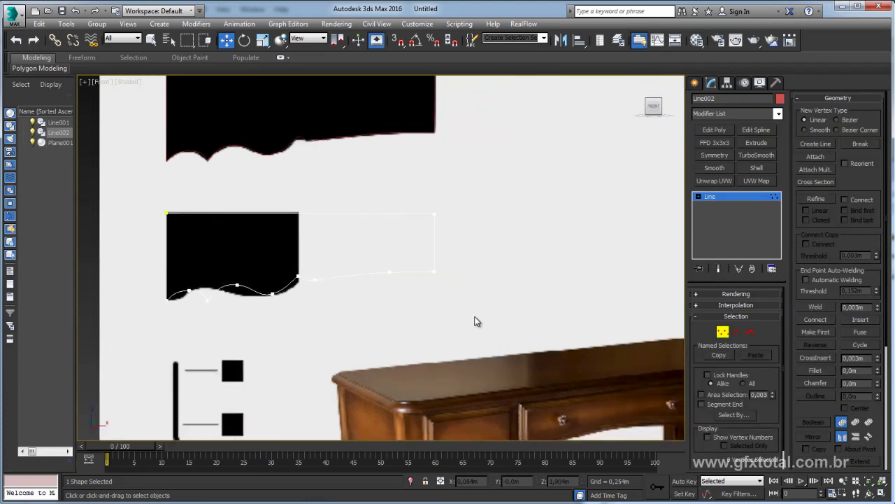
pyautogui.press('F3')
pyautogui.click(434, 271)
pyautogui.click(412, 335)
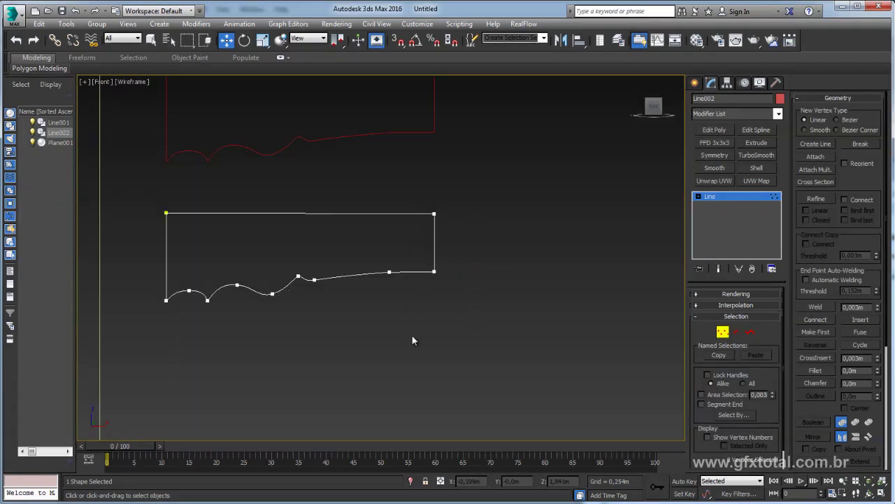
pyautogui.click(389, 271)
pyautogui.press('Delete')
pyautogui.moveTo(291, 253); pyautogui.dragTo(323, 287)
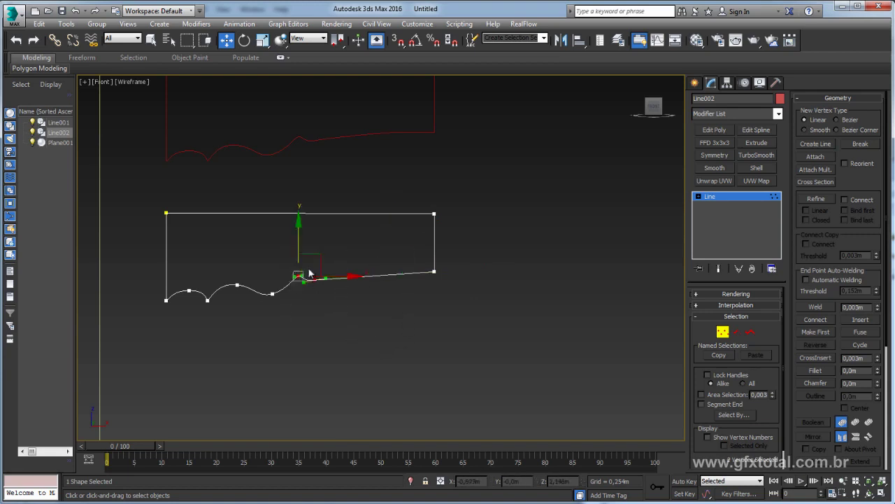
pyautogui.press('Delete')
pyautogui.press('Delete')
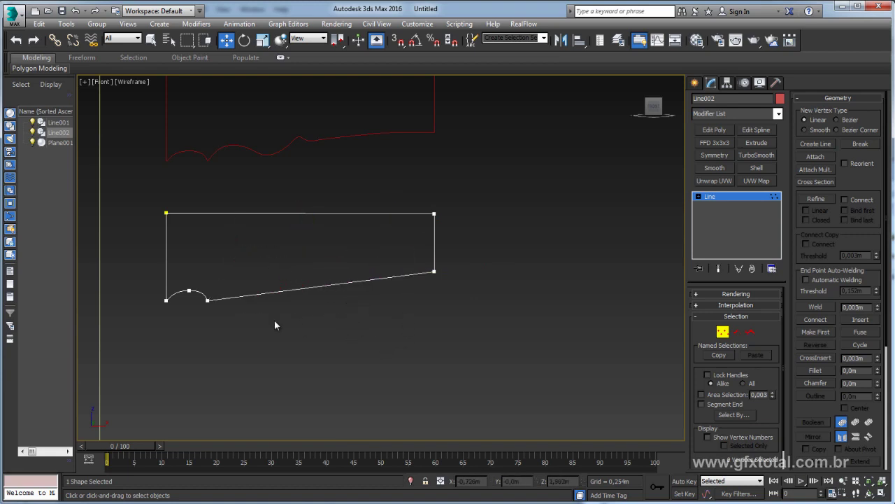
# Move Line002's lower-right and top-right vertices onto the lower apron's corners, and reshape the left scallop.
pyautogui.click(435, 271)
pyautogui.press('F3')
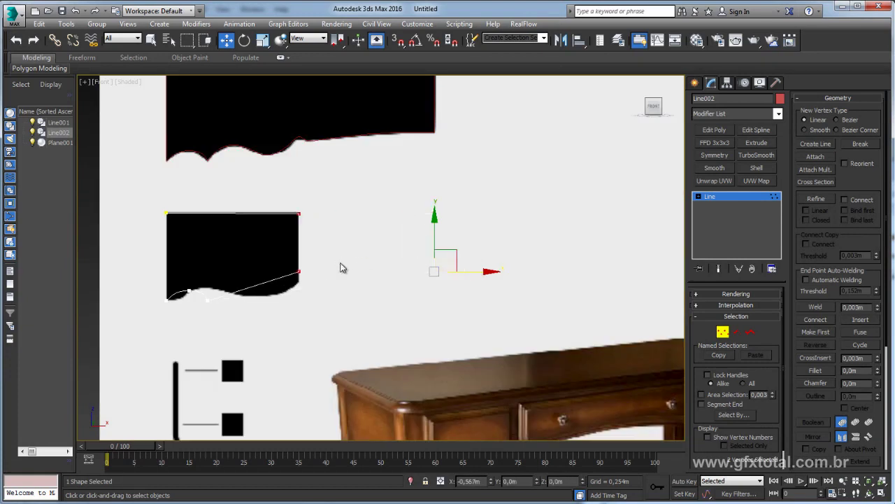
pyautogui.scroll(4, 433, 266)
pyautogui.scroll(1, 433, 269)
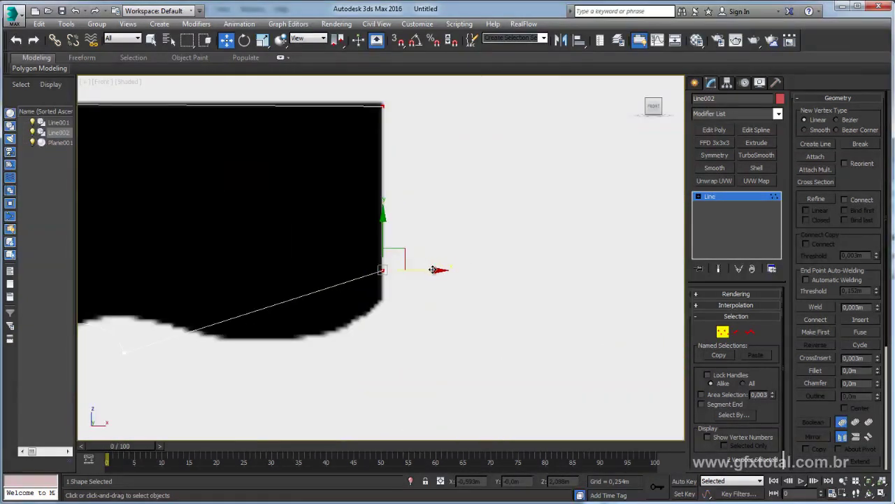
pyautogui.moveTo(433, 269); pyautogui.dragTo(427, 270)
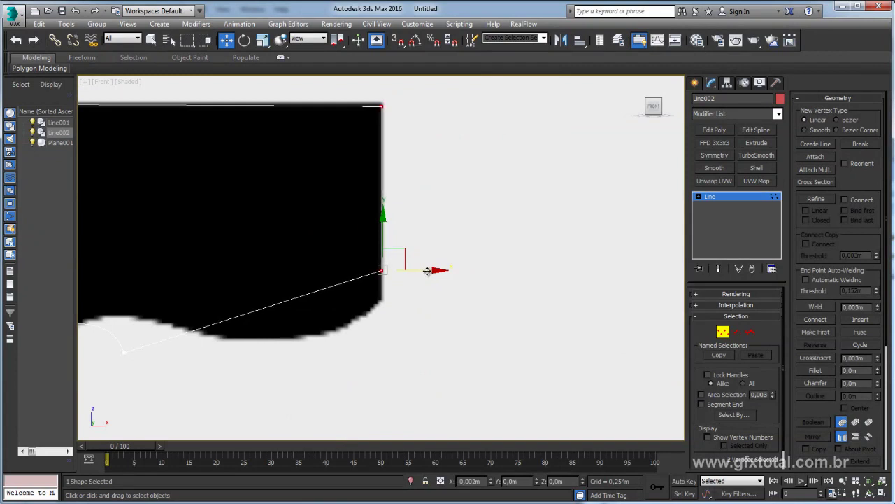
pyautogui.moveTo(466, 172); pyautogui.dragTo(564, 245, button='middle')
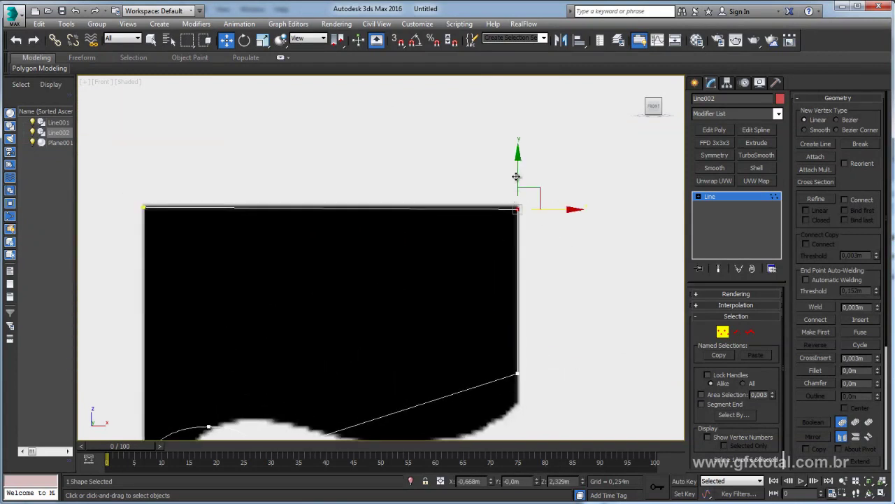
pyautogui.moveTo(516, 176); pyautogui.dragTo(518, 173)
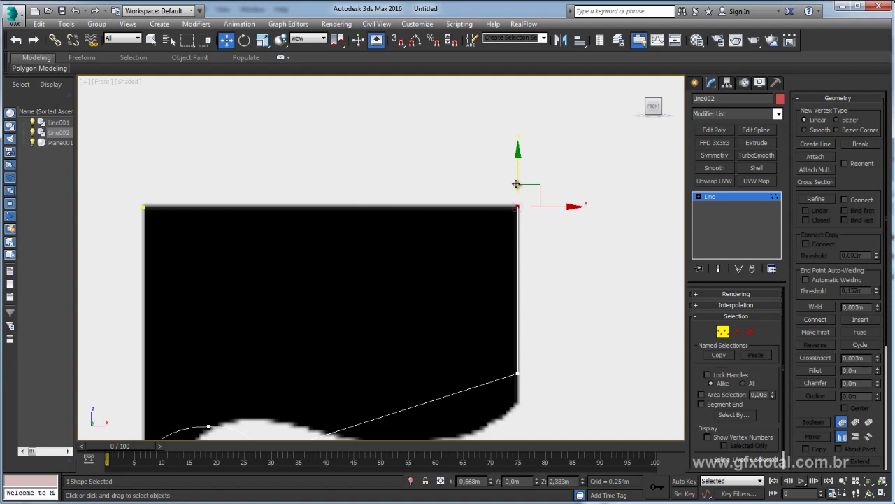
pyautogui.scroll(-3, 516, 174)
pyautogui.click(288, 235)
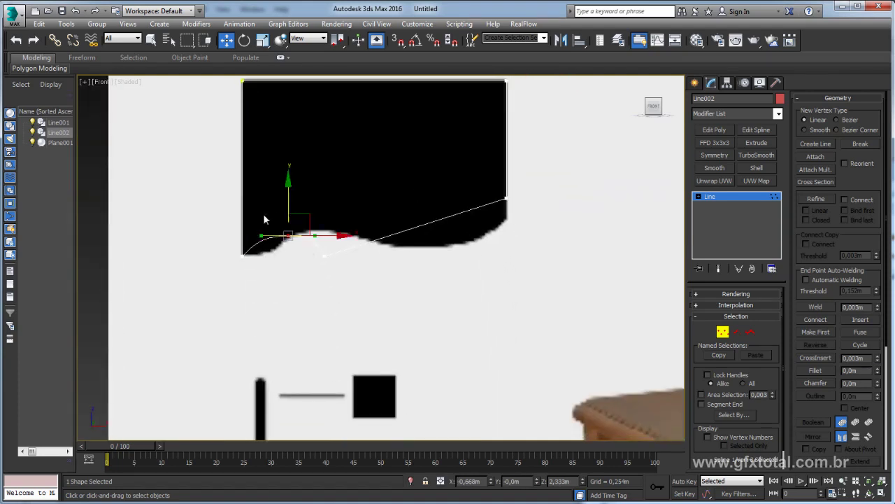
pyautogui.scroll(3, 274, 225)
pyautogui.moveTo(342, 222)
pyautogui.mouseDown()
pyautogui.moveTo(364, 211)
pyautogui.moveTo(300, 248)
pyautogui.moveTo(289, 230)
pyautogui.mouseUp()
# Scale and rotate the wavy-edge vertex's tangent handles to fit the scallop.
pyautogui.press('e')
pyautogui.press('r')
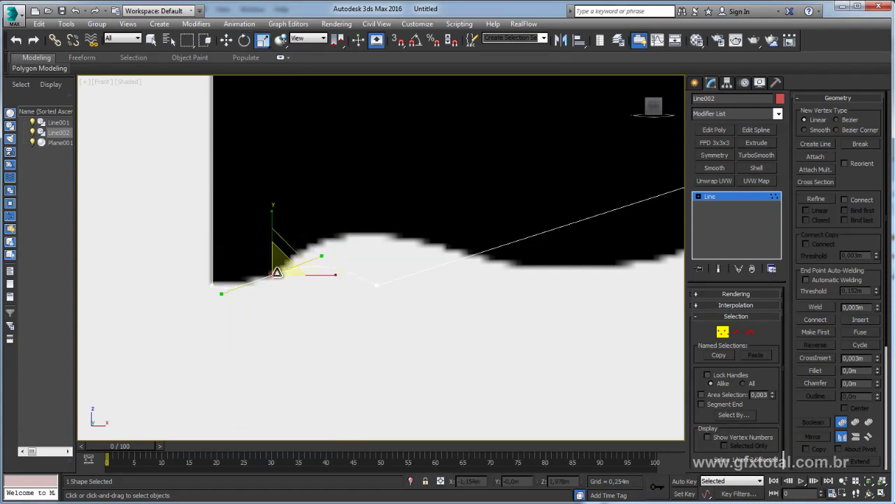
pyautogui.moveTo(277, 271); pyautogui.dragTo(294, 301)
pyautogui.press('w')
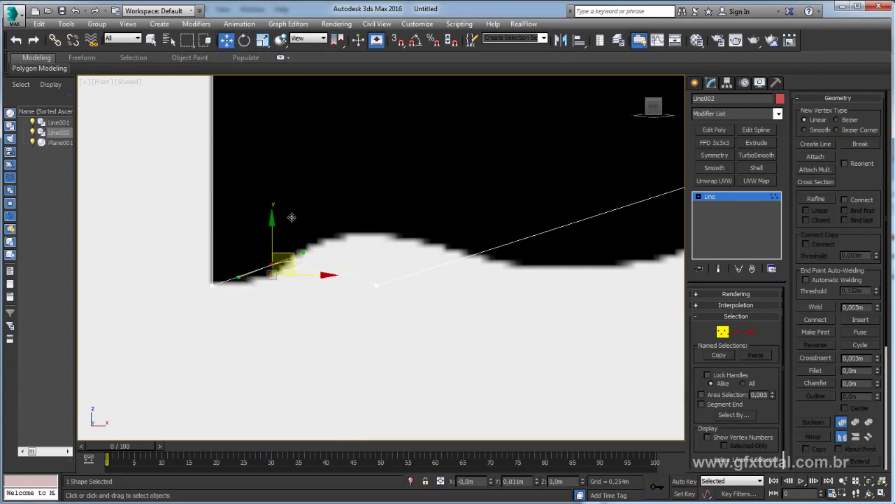
pyautogui.moveTo(302, 252); pyautogui.dragTo(288, 252)
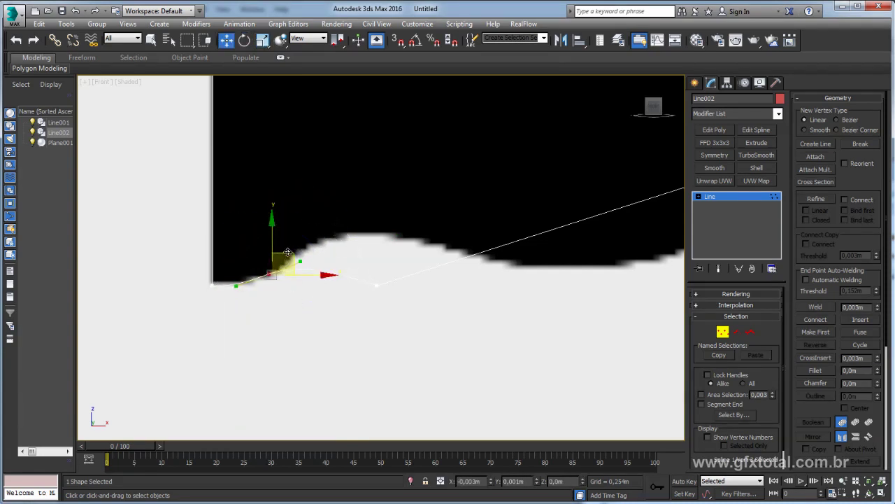
# Move the next curve vertex up onto the edge and make it Bezier to smooth the shallow curve.
pyautogui.moveTo(414, 288); pyautogui.dragTo(405, 294, button='middle')
pyautogui.moveTo(436, 344); pyautogui.dragTo(354, 256)
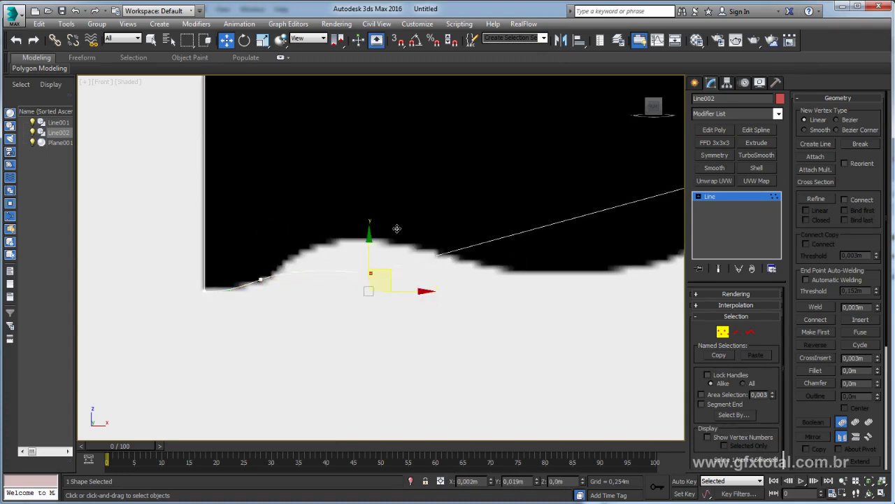
pyautogui.moveTo(388, 270); pyautogui.dragTo(368, 181)
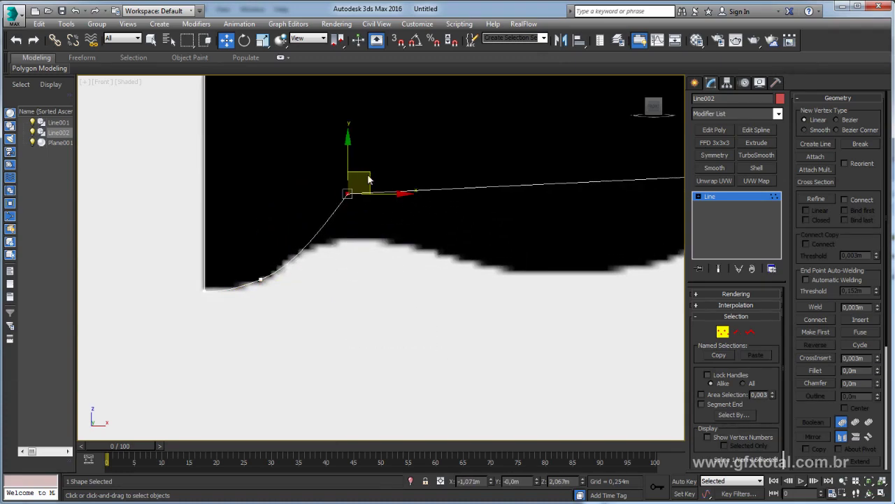
pyautogui.rightClick(348, 194)
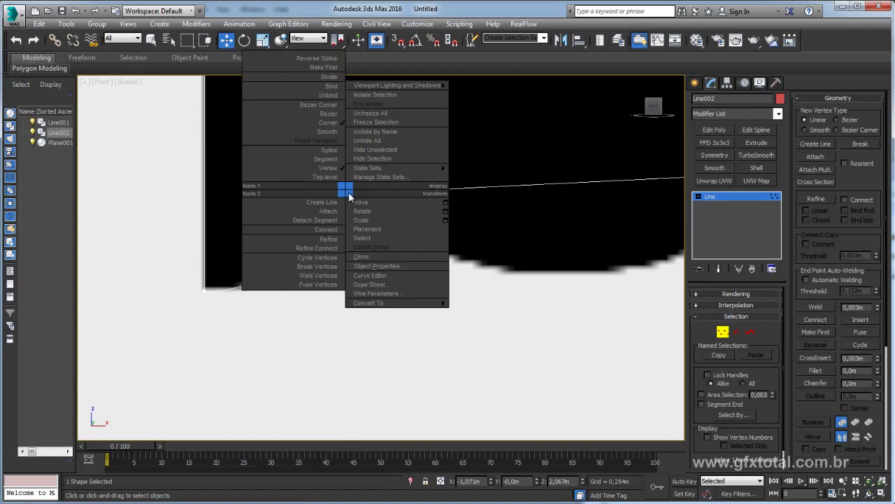
pyautogui.click(328, 114)
pyautogui.moveTo(376, 173)
pyautogui.mouseDown()
pyautogui.moveTo(400, 218)
pyautogui.moveTo(424, 226)
pyautogui.moveTo(440, 282)
pyautogui.mouseUp()
pyautogui.press('e')
pyautogui.press('w')
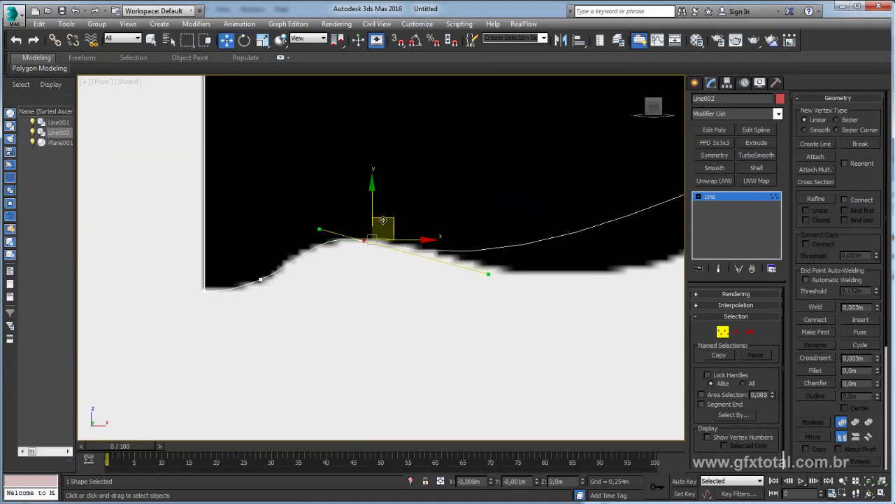
# Window-select Line002's right endpoint vertex and scroll the Modify panel toward Refine.
pyautogui.scroll(-2, 344, 236)
pyautogui.scroll(2, 380, 236)
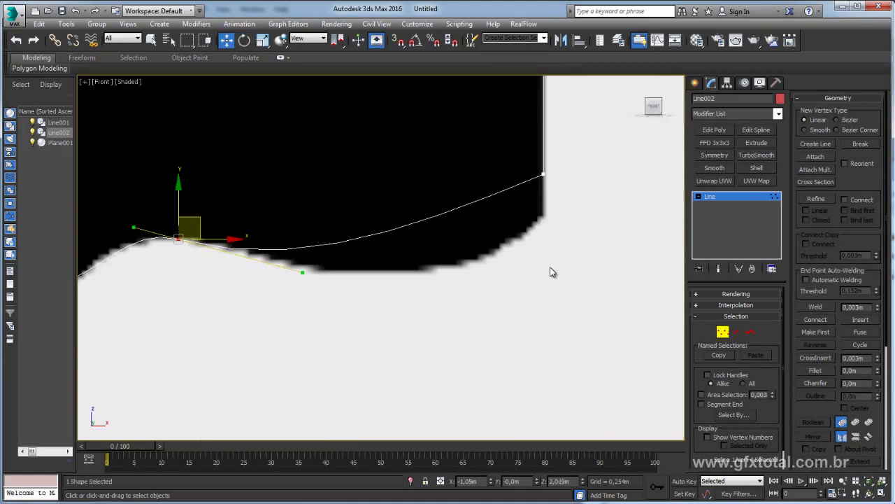
pyautogui.moveTo(516, 147)
pyautogui.mouseDown()
pyautogui.moveTo(530, 137)
pyautogui.moveTo(355, 266)
pyautogui.mouseUp()
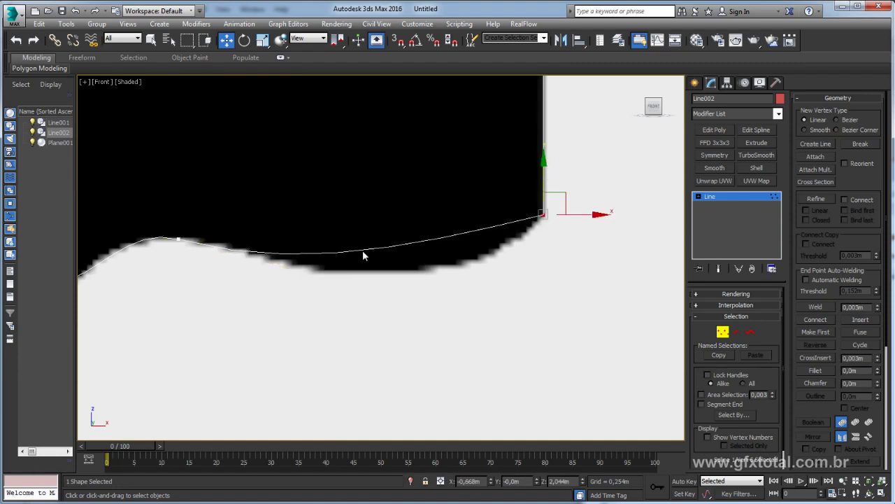
pyautogui.moveTo(849, 249); pyautogui.dragTo(852, 229)
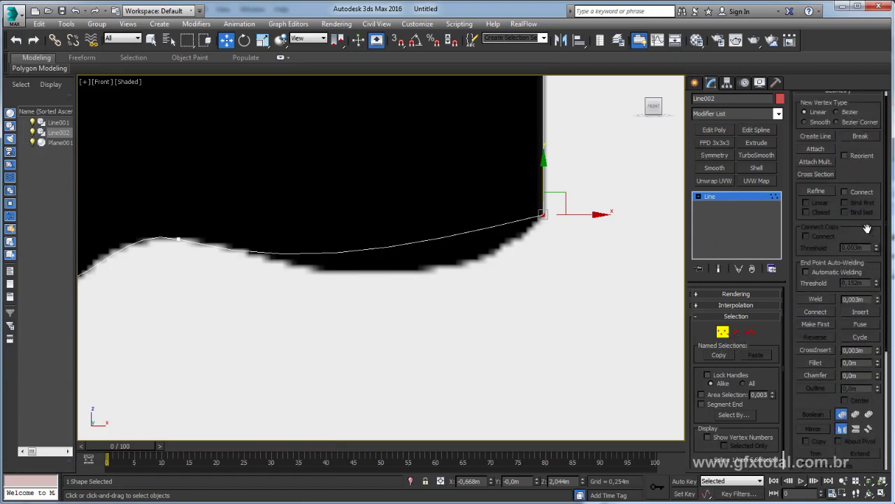
pyautogui.moveTo(867, 229); pyautogui.dragTo(868, 261)
# Refine Line002 with a new middle vertex and pull it onto the black edge.
pyautogui.click(815, 200)
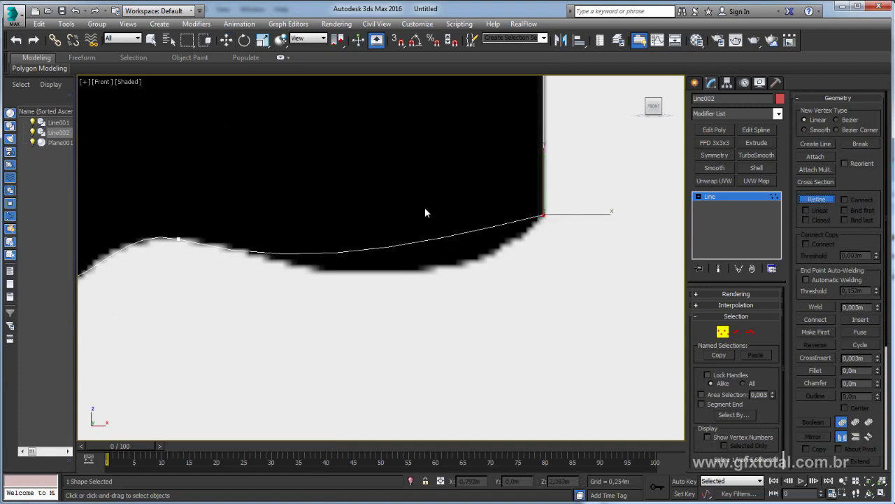
pyautogui.rightClick(419, 280)
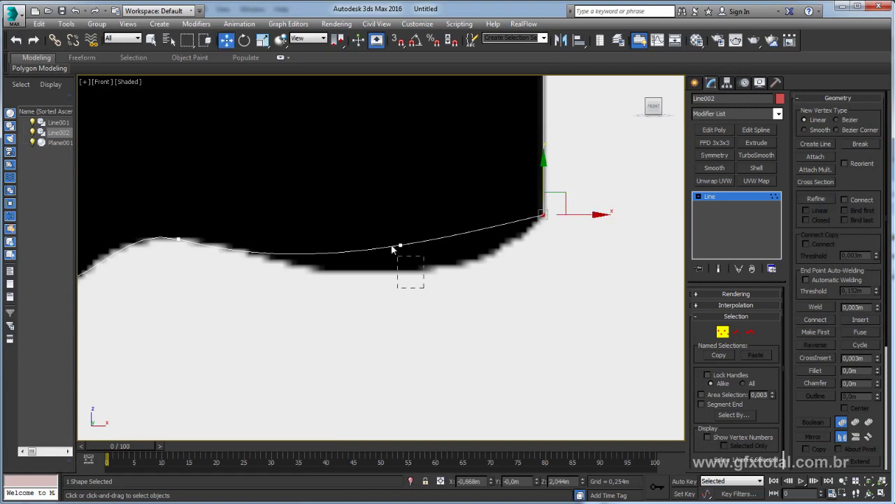
pyautogui.click(399, 246)
pyautogui.moveTo(411, 231); pyautogui.dragTo(447, 255)
pyautogui.moveTo(249, 259); pyautogui.dragTo(476, 272, button='middle')
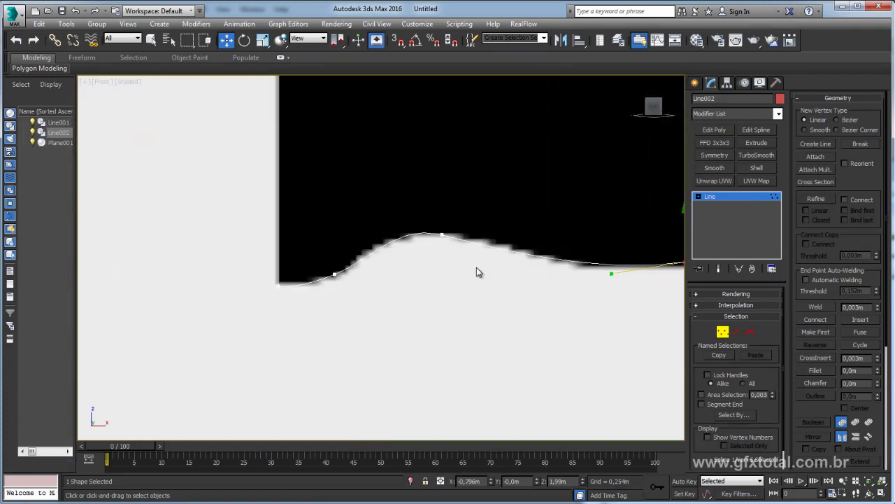
# Rotate the hump vertex's Bezier handles to follow the edge, then leave Vertex level.
pyautogui.click(441, 234)
pyautogui.press('e')
pyautogui.moveTo(483, 206); pyautogui.dragTo(452, 214)
pyautogui.press('w')
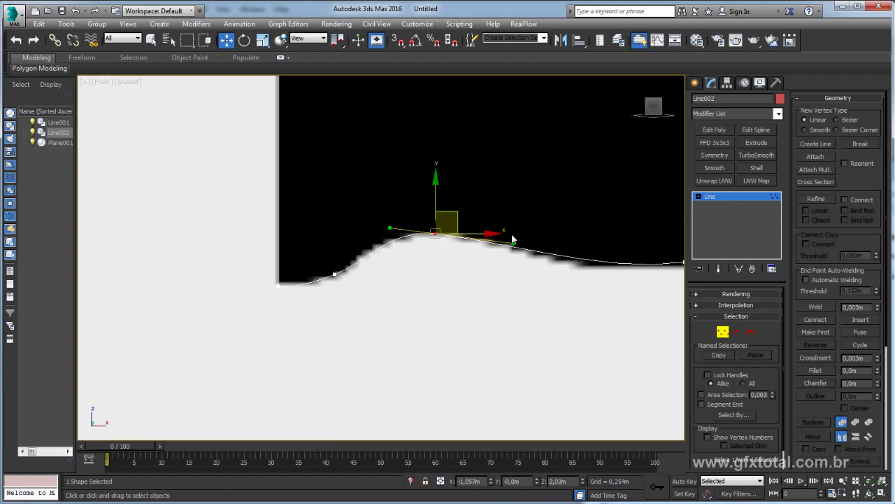
pyautogui.click(339, 275)
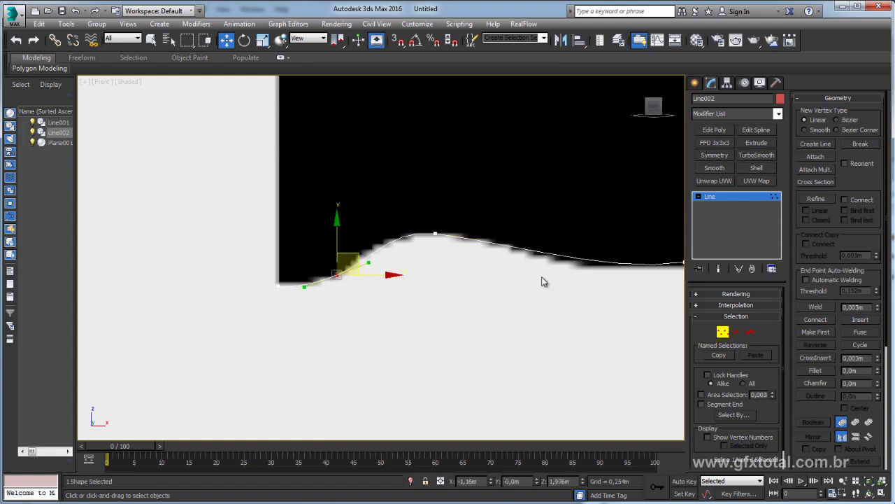
pyautogui.moveTo(539, 280); pyautogui.dragTo(343, 277, button='middle')
pyautogui.moveTo(535, 202); pyautogui.dragTo(533, 201)
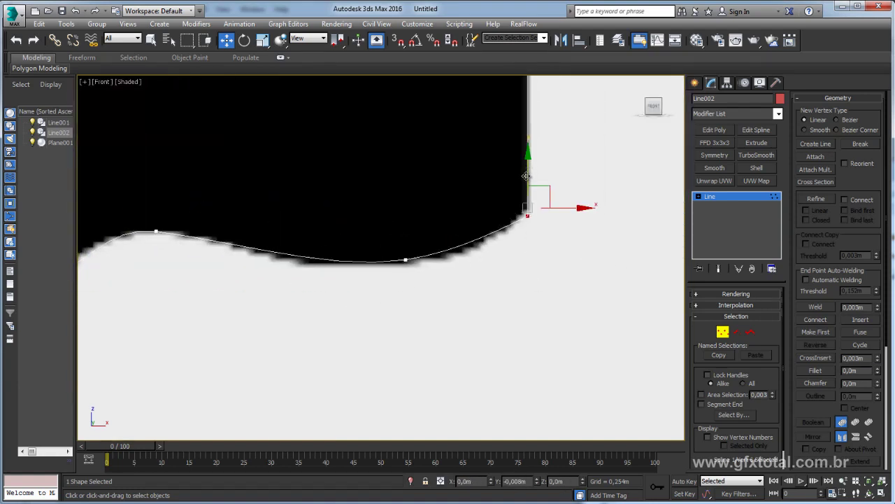
pyautogui.click(733, 202)
# Select Line001 and inspect its top-right corner vertex at Vertex level.
pyautogui.scroll(-5, 516, 265)
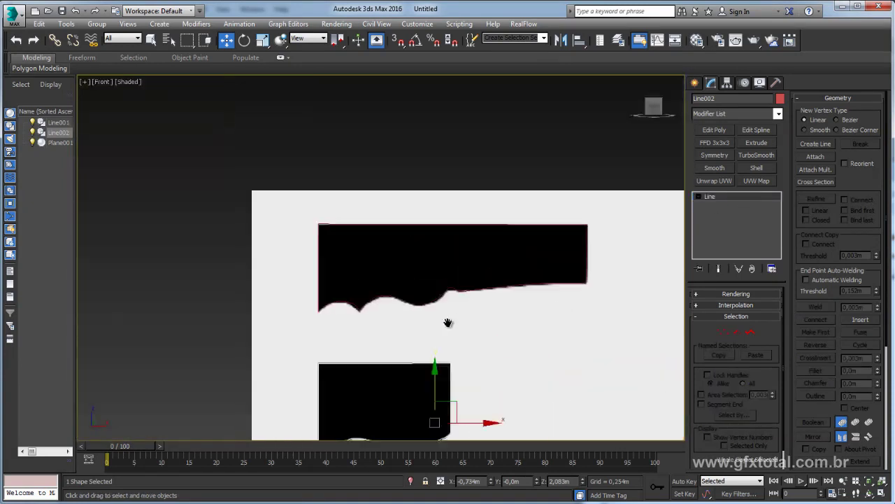
pyautogui.click(613, 288)
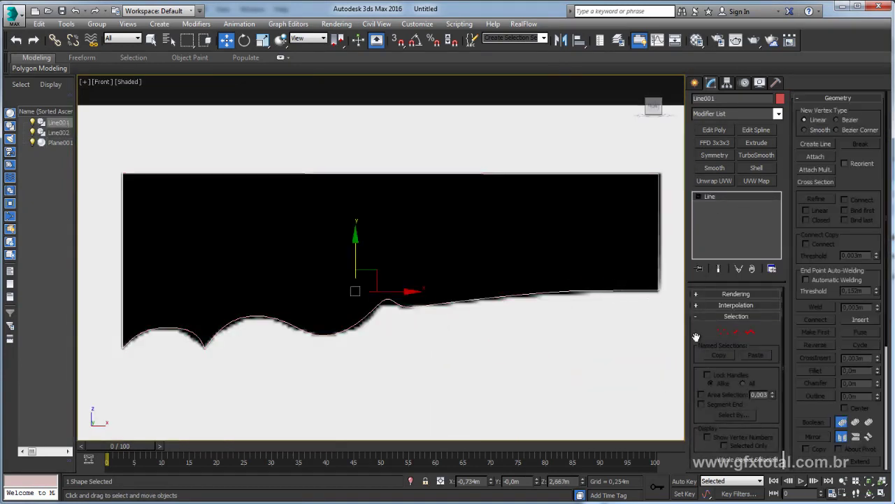
pyautogui.click(722, 333)
pyautogui.scroll(5, 560, 210)
pyautogui.moveTo(562, 228); pyautogui.dragTo(500, 173)
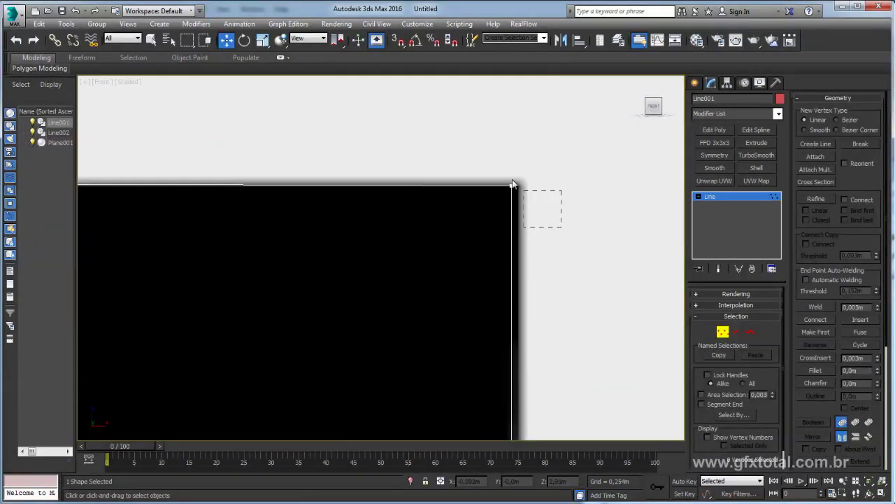
pyautogui.moveTo(500, 174)
pyautogui.mouseDown(button='middle')
pyautogui.moveTo(457, 260)
pyautogui.moveTo(559, 214)
pyautogui.mouseUp(button='middle')
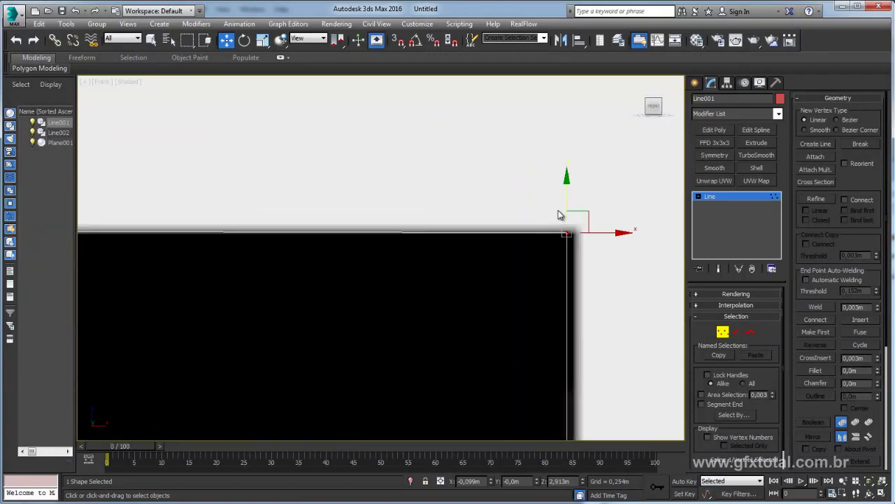
pyautogui.scroll(-4, 572, 207)
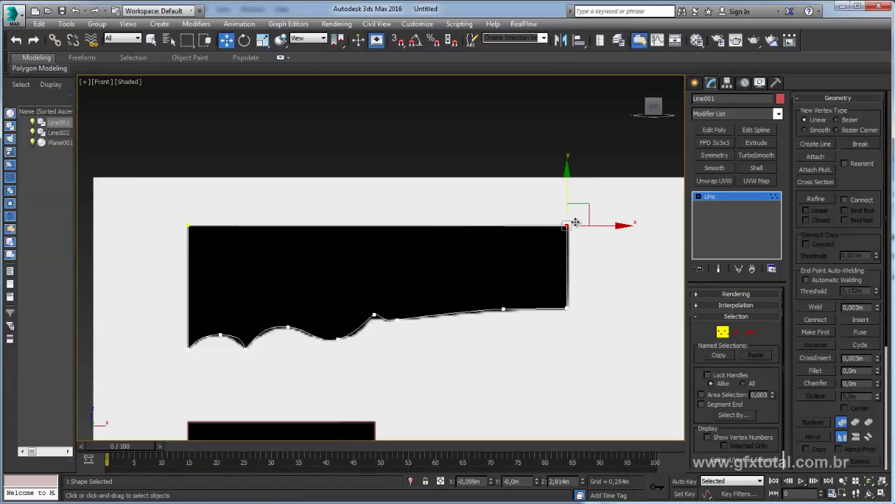
pyautogui.click(722, 196)
# Frame the whole reference image and orbit it in the Perspective view.
pyautogui.scroll(-4, 497, 306)
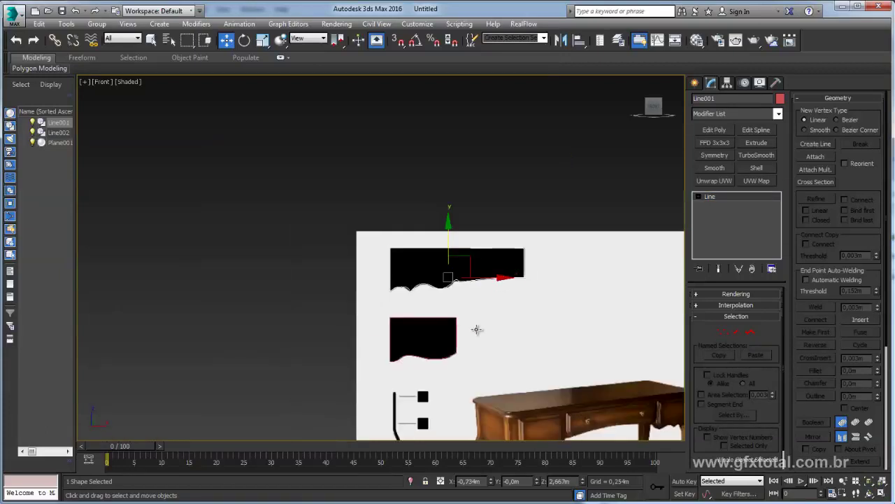
pyautogui.moveTo(476, 329); pyautogui.dragTo(442, 175, button='middle')
pyautogui.press('p')
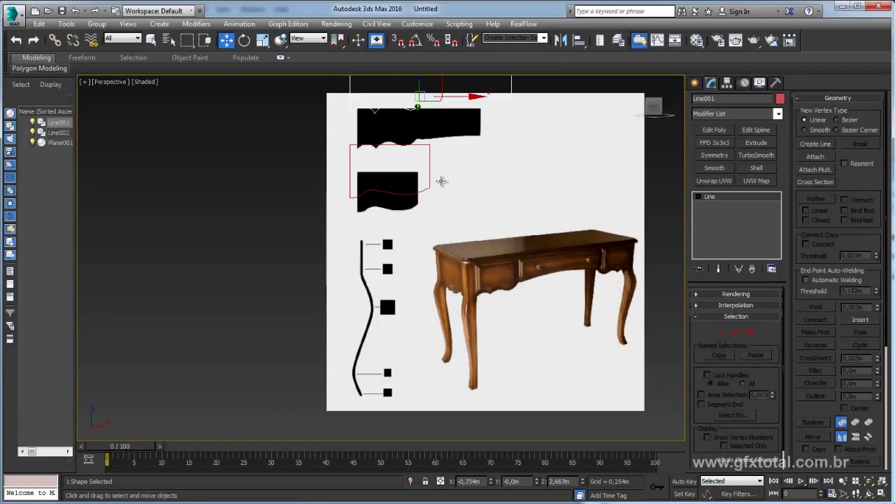
pyautogui.moveTo(394, 192)
pyautogui.keyDown('alt'); pyautogui.mouseDown(button='middle')
pyautogui.moveTo(482, 180)
pyautogui.moveTo(518, 206)
pyautogui.moveTo(479, 278)
pyautogui.moveTo(310, 225)
pyautogui.moveTo(334, 203)
pyautogui.moveTo(482, 216)
pyautogui.moveTo(471, 206)
pyautogui.moveTo(479, 208)
pyautogui.moveTo(455, 280)
pyautogui.moveTo(474, 194)
pyautogui.mouseUp(button='middle'); pyautogui.keyUp('alt')
pyautogui.scroll(3, 460, 239)
pyautogui.scroll(-2, 474, 194)
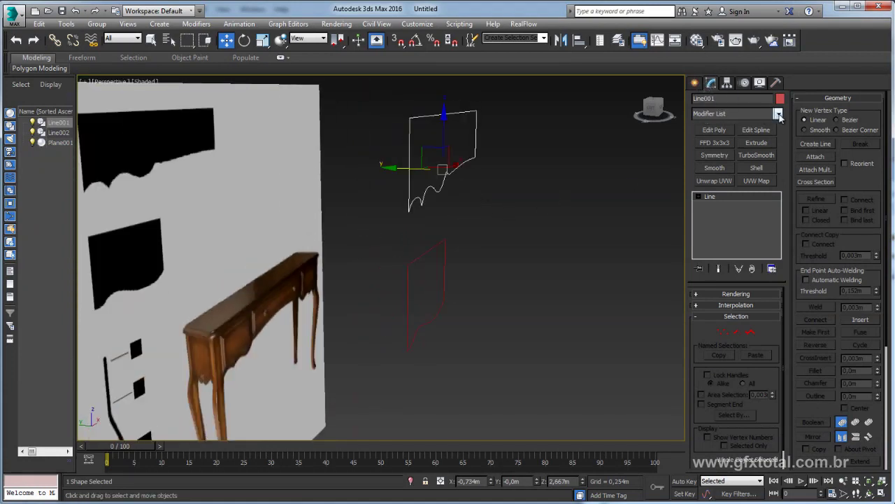
# Give Line001 an Extrude modifier of 0,025m and display edged faces.
pyautogui.click(778, 114)
pyautogui.moveTo(783, 142); pyautogui.dragTo(781, 182)
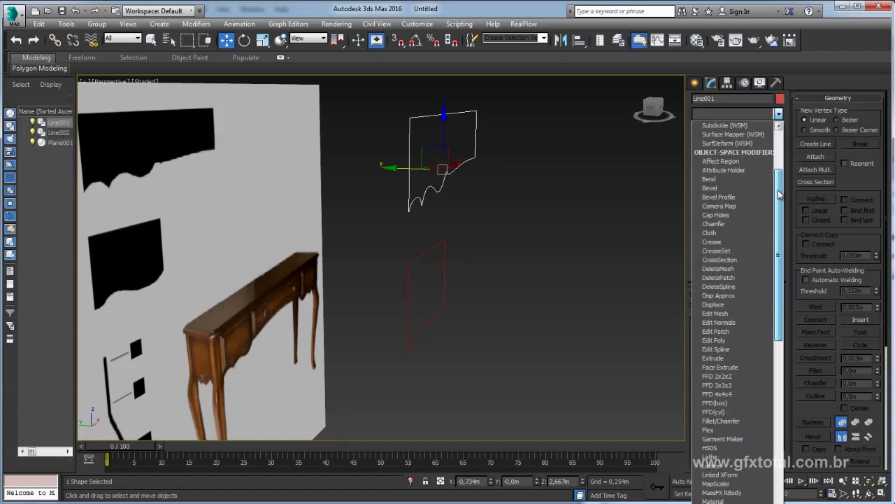
pyautogui.click(718, 359)
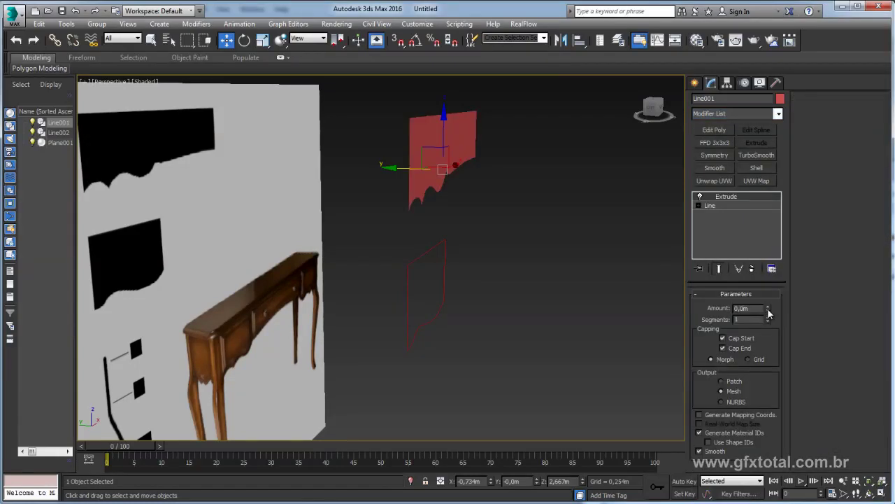
pyautogui.moveTo(768, 312); pyautogui.dragTo(767, 306)
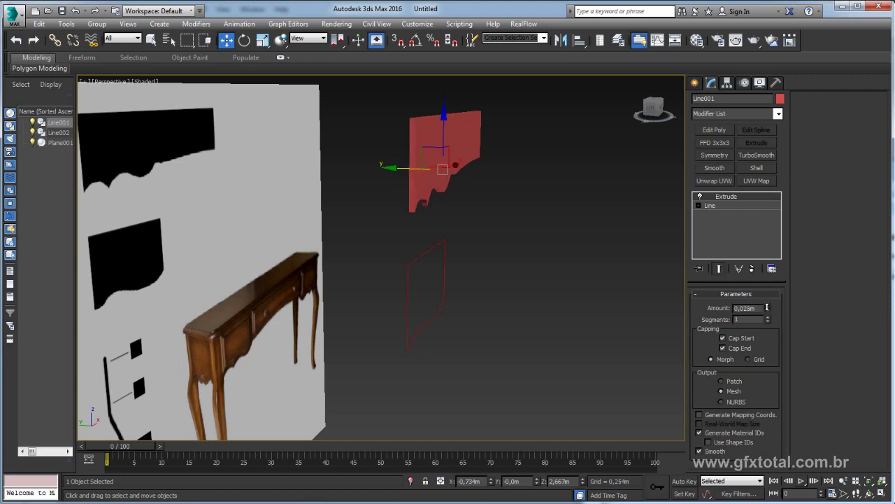
pyautogui.keyDown('alt'); pyautogui.moveTo(554, 278); pyautogui.dragTo(675, 324, button='middle'); pyautogui.keyUp('alt')
pyautogui.press('F4')
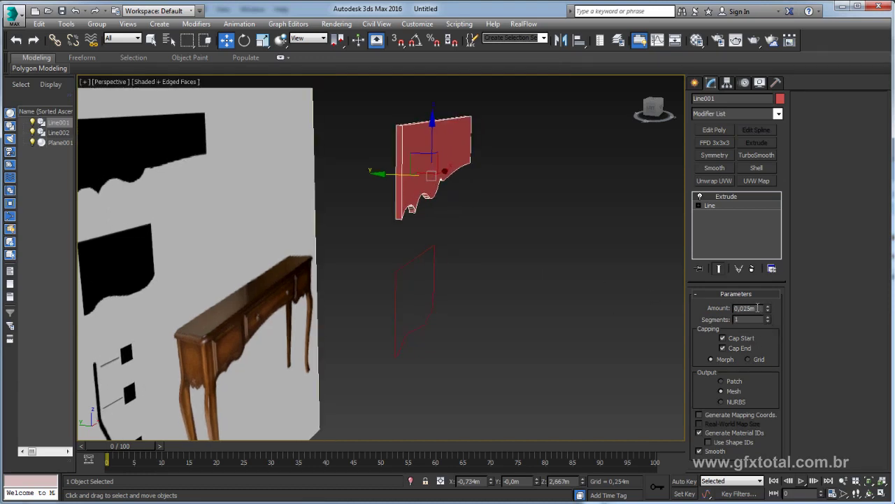
pyautogui.keyDown('alt'); pyautogui.moveTo(509, 198); pyautogui.dragTo(565, 140, button='middle'); pyautogui.keyUp('alt')
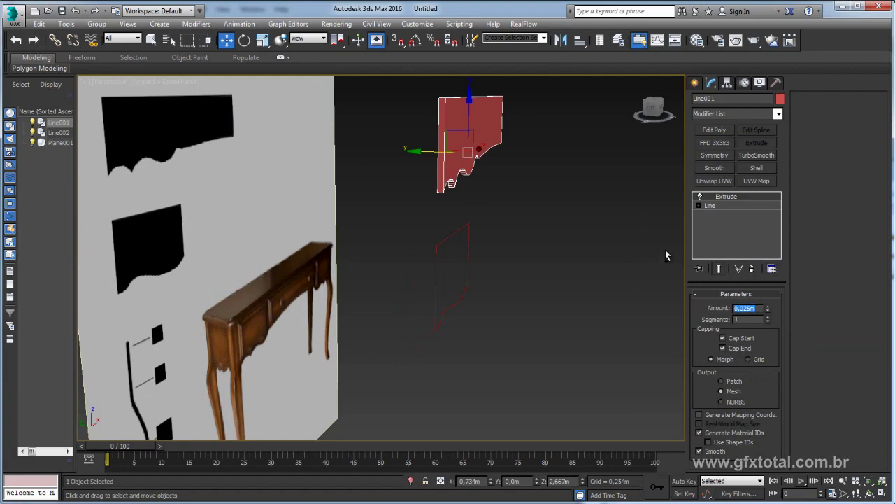
pyautogui.rightClick(726, 200)
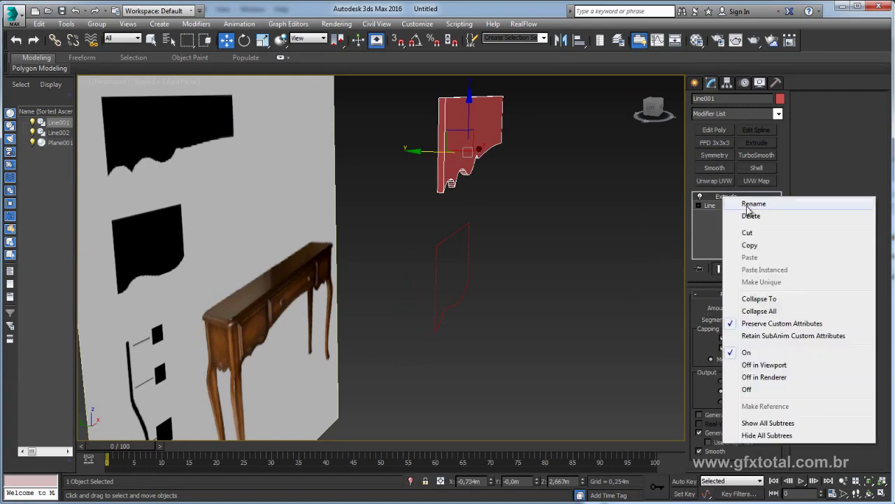
# Copy Line001's Extrude modifier and paste it onto Line002, then reselect Line001.
pyautogui.click(760, 244)
pyautogui.click(459, 226)
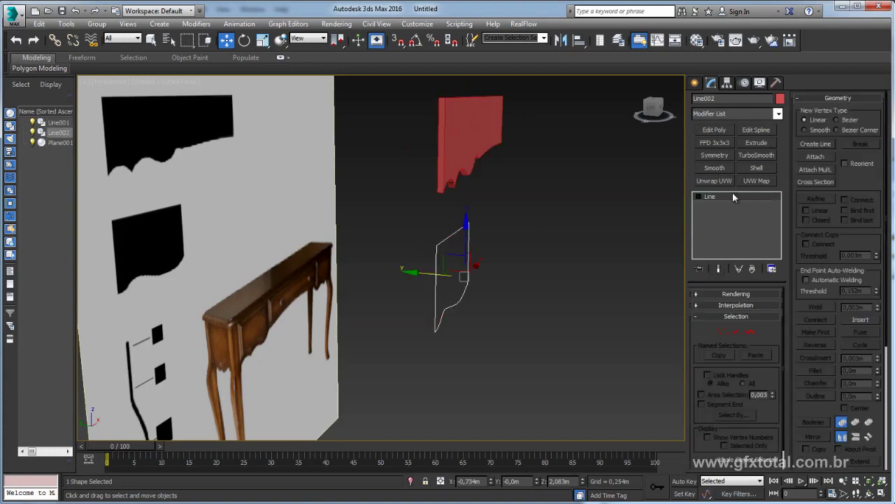
pyautogui.rightClick(726, 199)
pyautogui.click(735, 203)
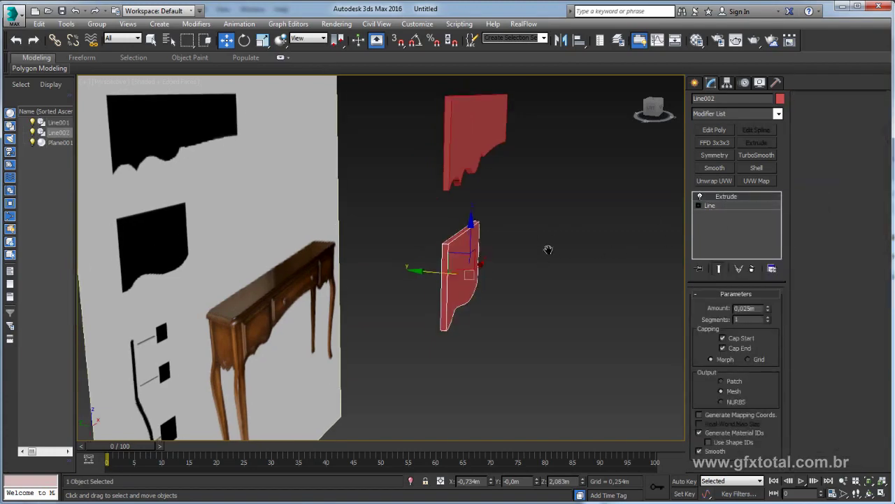
pyautogui.moveTo(548, 250)
pyautogui.keyDown('alt'); pyautogui.mouseDown(button='middle')
pyautogui.moveTo(577, 245)
pyautogui.moveTo(508, 340)
pyautogui.moveTo(558, 245)
pyautogui.moveTo(443, 246)
pyautogui.moveTo(579, 251)
pyautogui.moveTo(566, 280)
pyautogui.moveTo(533, 228)
pyautogui.moveTo(462, 248)
pyautogui.moveTo(477, 263)
pyautogui.moveTo(490, 260)
pyautogui.mouseUp(button='middle'); pyautogui.keyUp('alt')
pyautogui.click(521, 203)
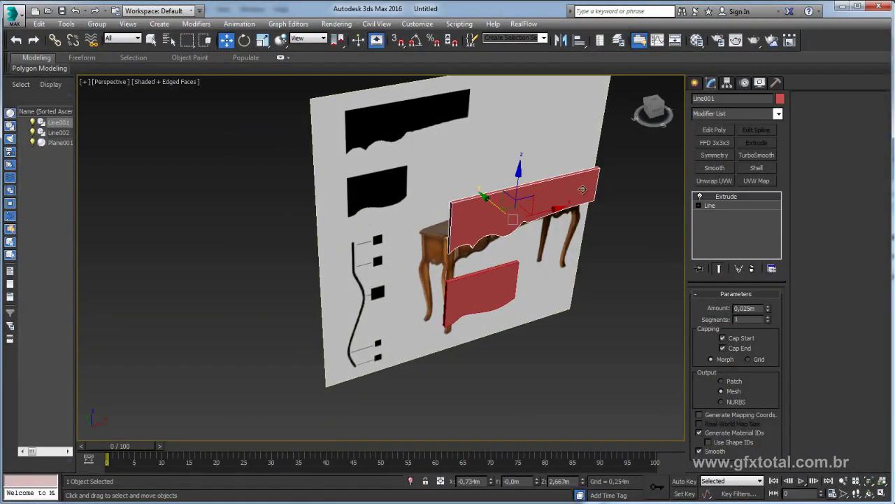
pyautogui.keyDown('alt'); pyautogui.moveTo(532, 199); pyautogui.dragTo(658, 161, button='middle'); pyautogui.keyUp('alt')
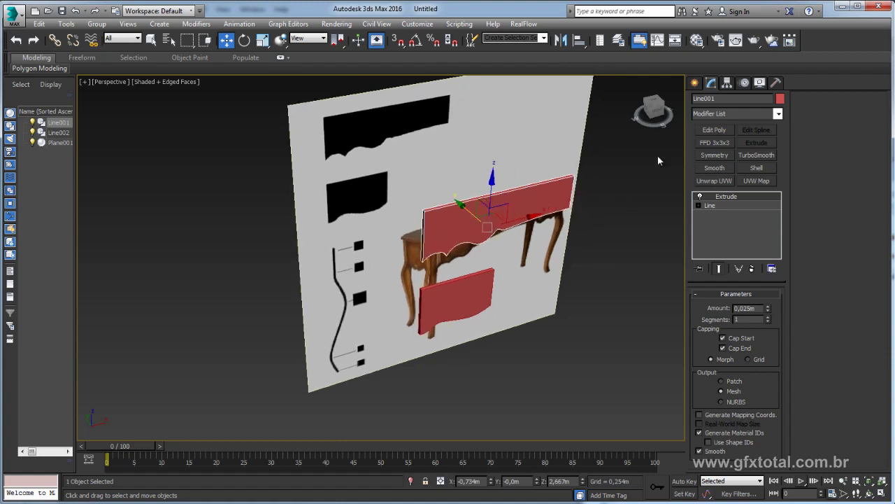
pyautogui.click(732, 112)
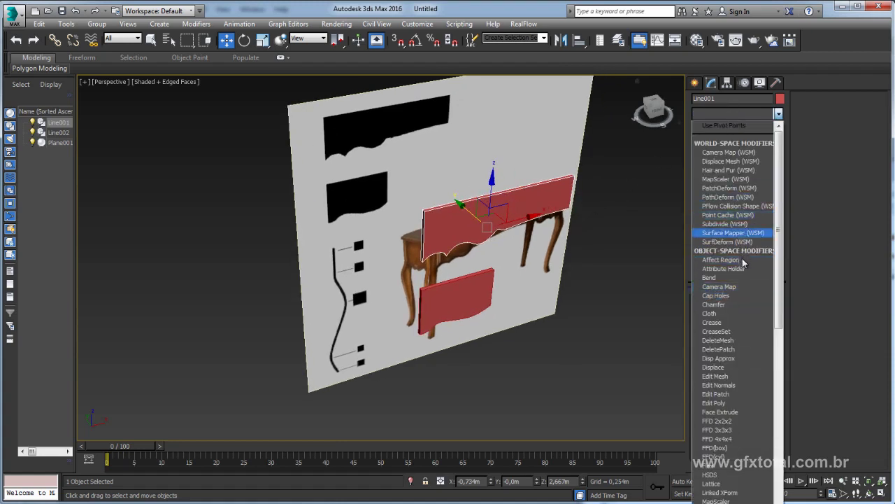
# Add Edit Poly to Line001, select its end polygon, and apply a flipped Symmetry modifier.
pyautogui.click(715, 111)
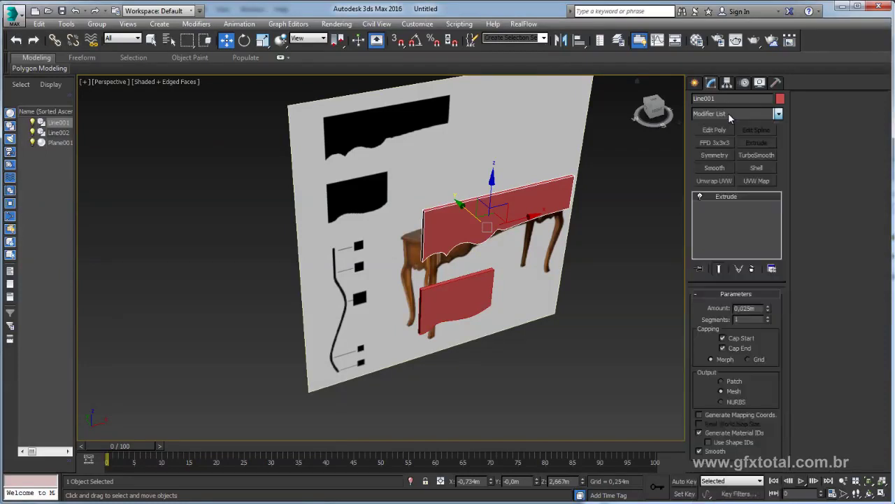
pyautogui.click(715, 130)
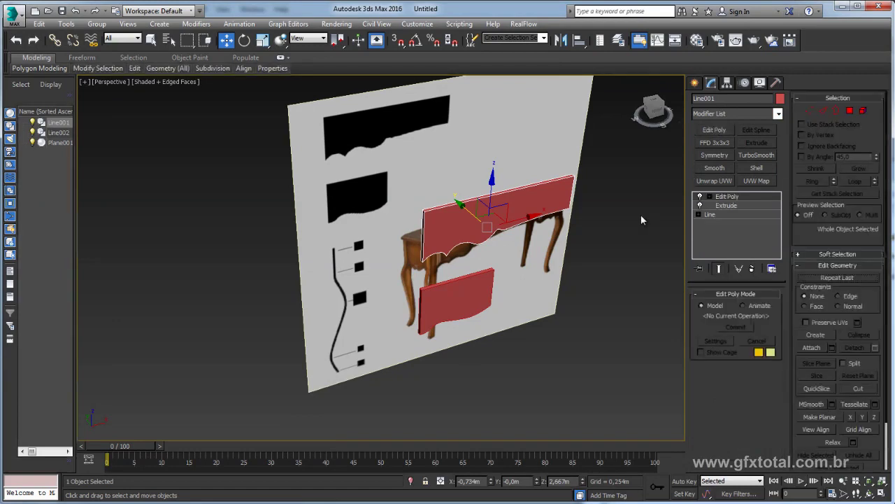
pyautogui.click(850, 111)
pyautogui.keyDown('alt'); pyautogui.moveTo(571, 226); pyautogui.dragTo(540, 235, button='middle'); pyautogui.keyUp('alt')
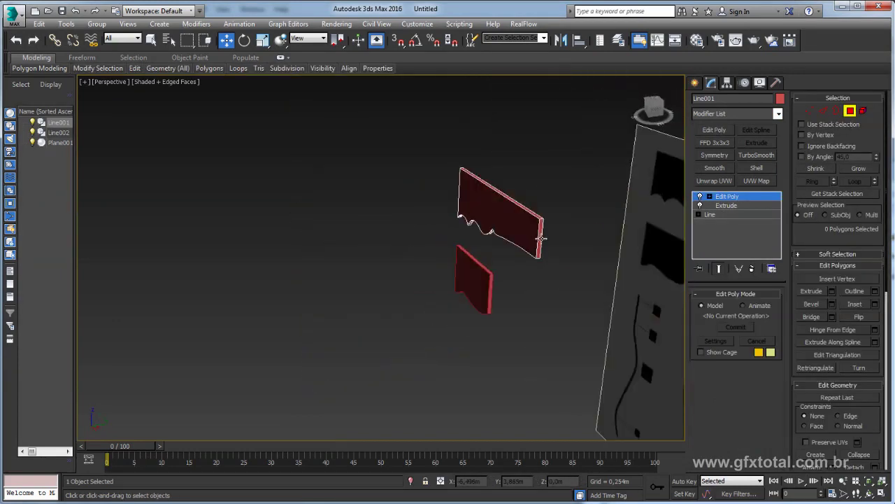
pyautogui.click(542, 238)
pyautogui.hotkey('shift', 'z')
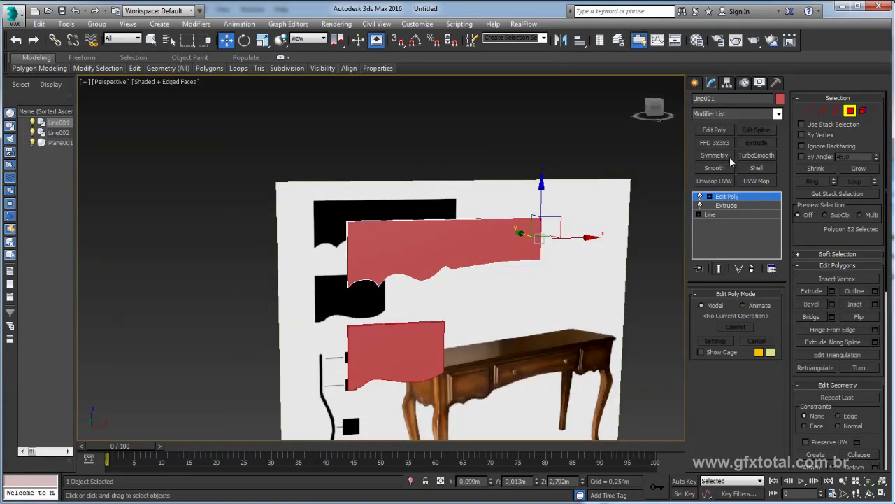
pyautogui.click(717, 157)
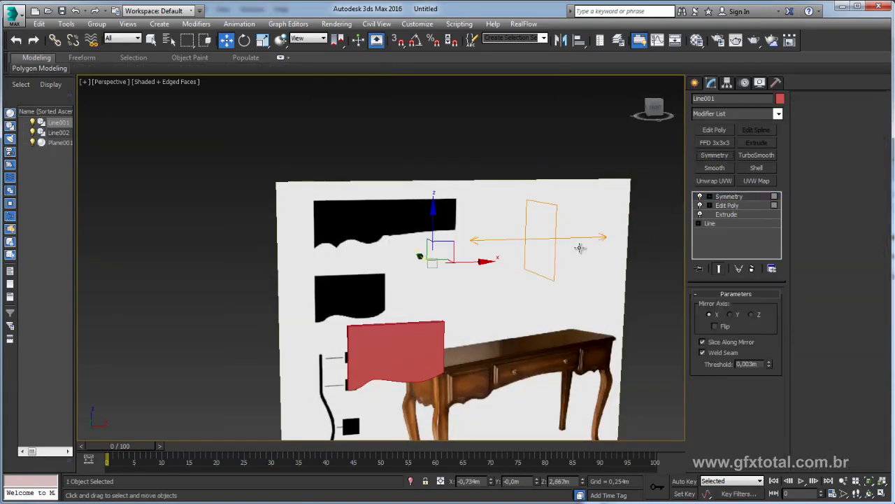
pyautogui.moveTo(580, 248)
pyautogui.keyDown('alt'); pyautogui.mouseDown(button='middle')
pyautogui.moveTo(583, 274)
pyautogui.moveTo(563, 183)
pyautogui.mouseUp(button='middle'); pyautogui.keyUp('alt')
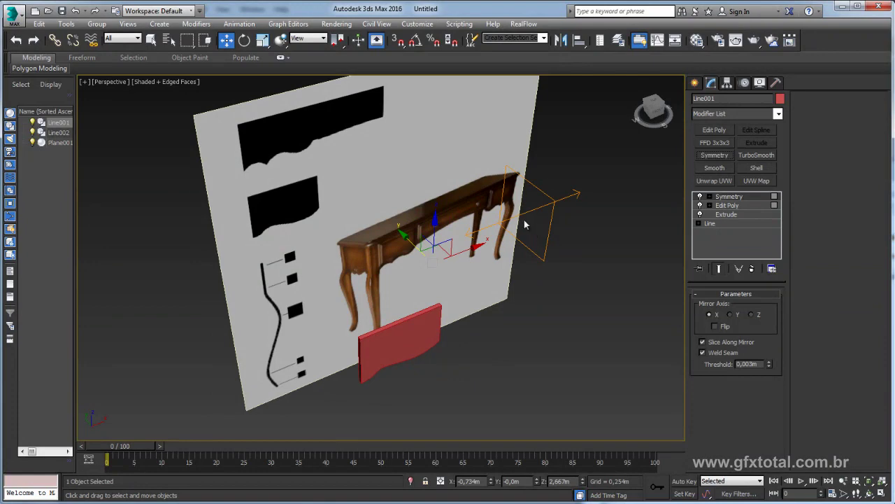
pyautogui.click(715, 326)
pyautogui.moveTo(629, 322)
pyautogui.keyDown('alt'); pyautogui.mouseDown(button='middle')
pyautogui.moveTo(529, 253)
pyautogui.moveTo(573, 241)
pyautogui.mouseUp(button='middle'); pyautogui.keyUp('alt')
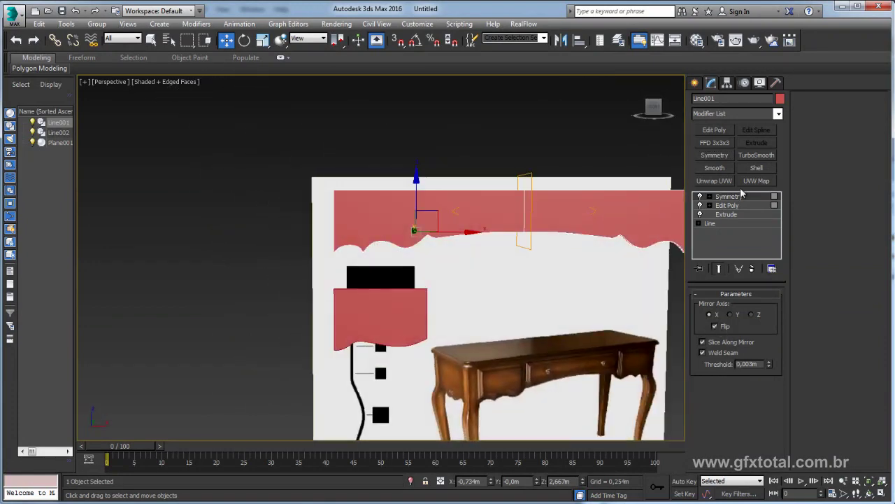
pyautogui.click(416, 309)
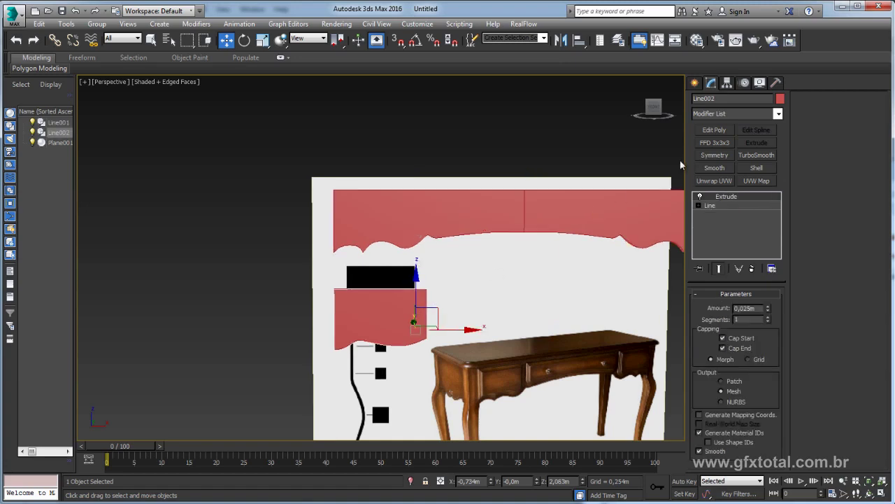
# Add Edit Poly to Line002, select its end polygon, and apply a flipped Symmetry modifier.
pyautogui.click(715, 130)
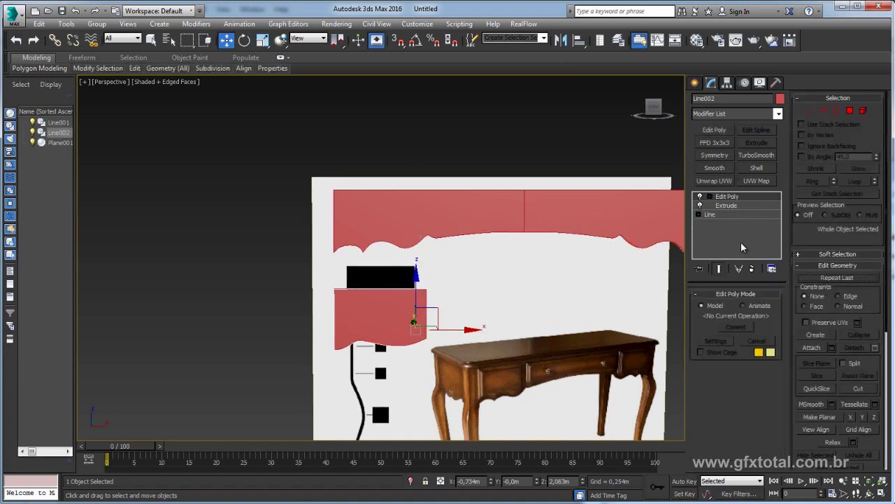
pyautogui.click(850, 110)
pyautogui.moveTo(419, 238)
pyautogui.keyDown('alt'); pyautogui.mouseDown(button='middle')
pyautogui.moveTo(439, 240)
pyautogui.moveTo(405, 337)
pyautogui.mouseUp(button='middle'); pyautogui.keyUp('alt')
pyautogui.click(400, 332)
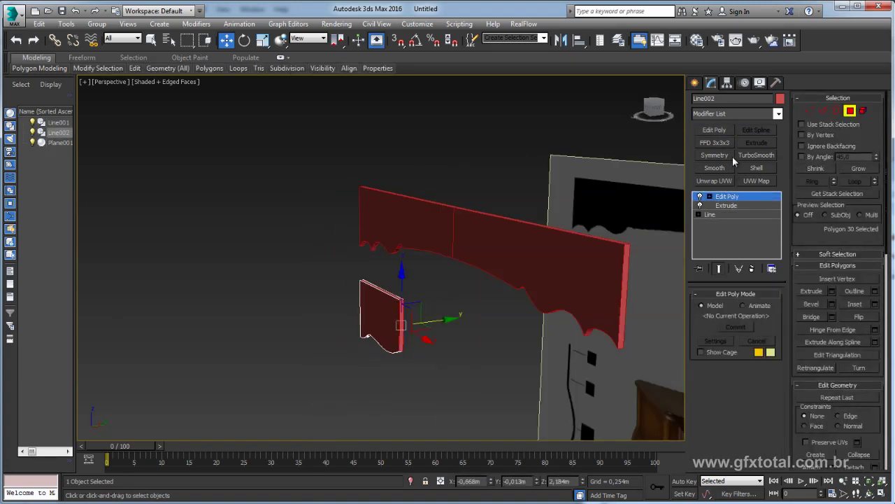
pyautogui.click(714, 155)
pyautogui.keyDown('alt'); pyautogui.moveTo(489, 294); pyautogui.dragTo(405, 301, button='middle'); pyautogui.keyUp('alt')
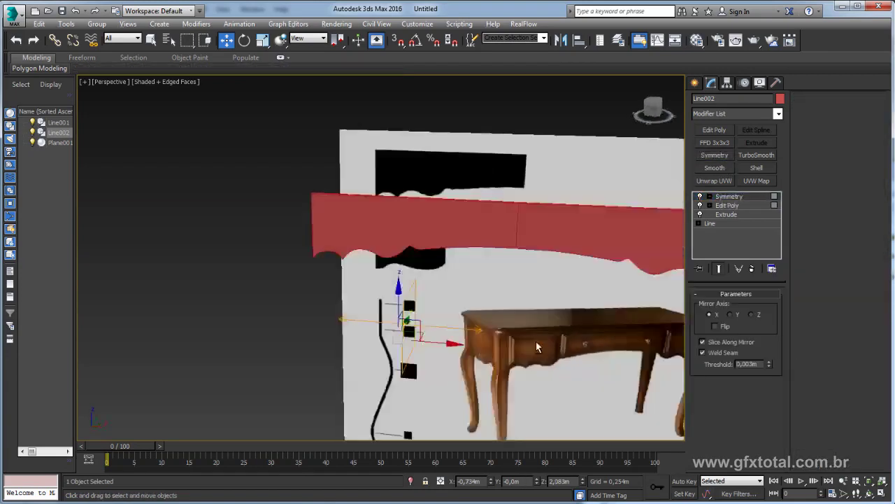
pyautogui.click(715, 326)
pyautogui.keyDown('alt'); pyautogui.moveTo(448, 322); pyautogui.dragTo(397, 328, button='middle'); pyautogui.keyUp('alt')
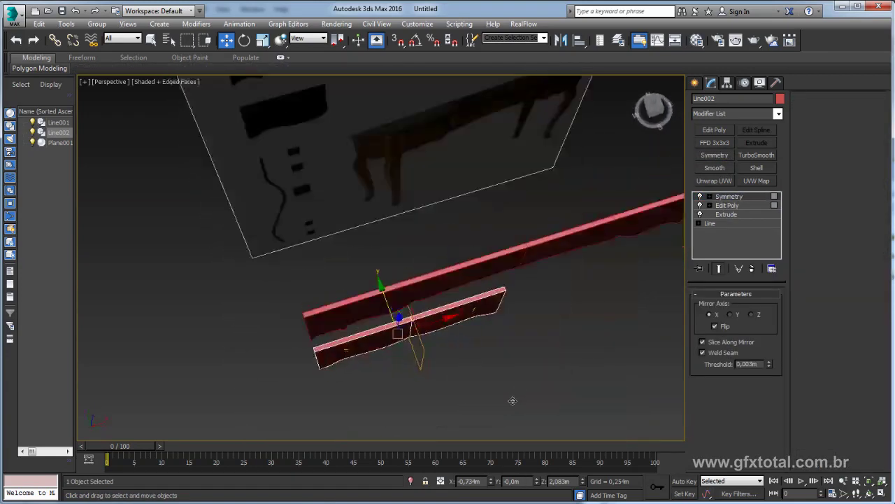
# Orbit around the scene, then switch to the Front view zoomed on the leg reference.
pyautogui.moveTo(509, 300)
pyautogui.keyDown('alt'); pyautogui.mouseDown(button='middle')
pyautogui.moveTo(556, 310)
pyautogui.moveTo(500, 326)
pyautogui.moveTo(446, 230)
pyautogui.mouseUp(button='middle'); pyautogui.keyUp('alt')
pyautogui.keyDown('alt'); pyautogui.moveTo(400, 264); pyautogui.dragTo(447, 223, button='middle'); pyautogui.keyUp('alt')
pyautogui.scroll(3, 446, 224)
pyautogui.scroll(3, 446, 224)
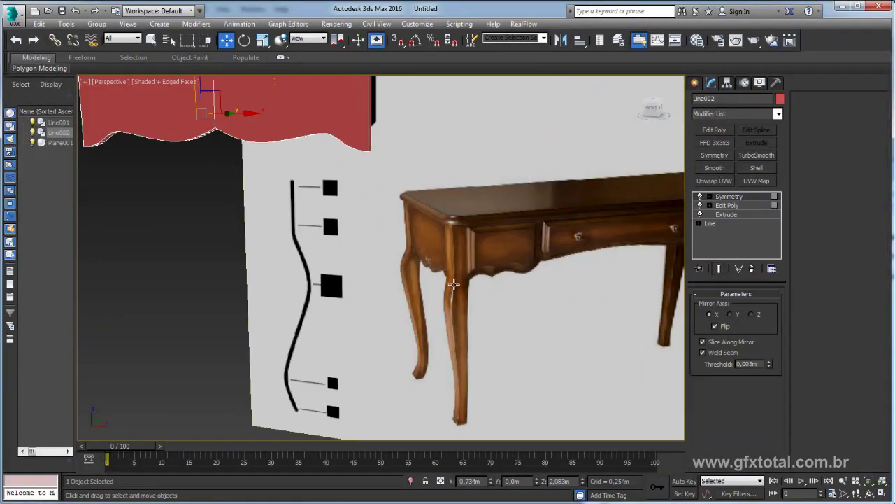
pyautogui.scroll(-3, 464, 317)
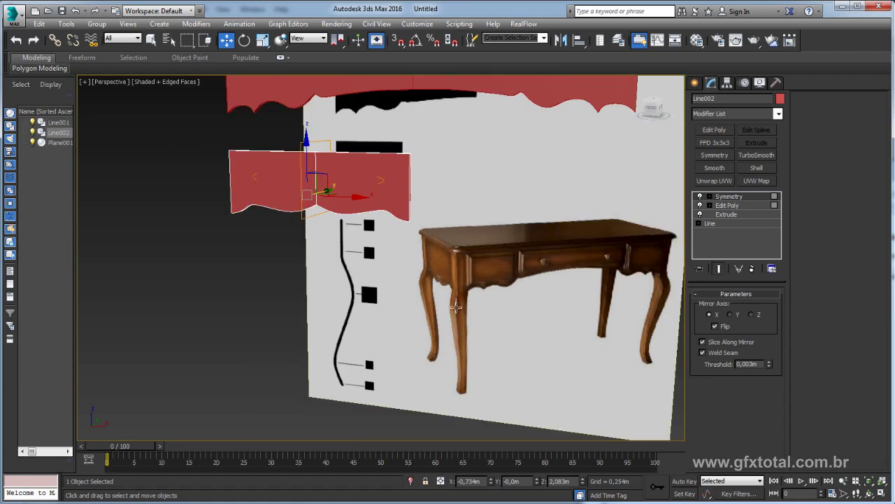
pyautogui.scroll(-3, 455, 306)
pyautogui.moveTo(460, 309)
pyautogui.keyDown('alt'); pyautogui.mouseDown(button='middle')
pyautogui.moveTo(499, 310)
pyautogui.moveTo(582, 276)
pyautogui.mouseUp(button='middle'); pyautogui.keyUp('alt')
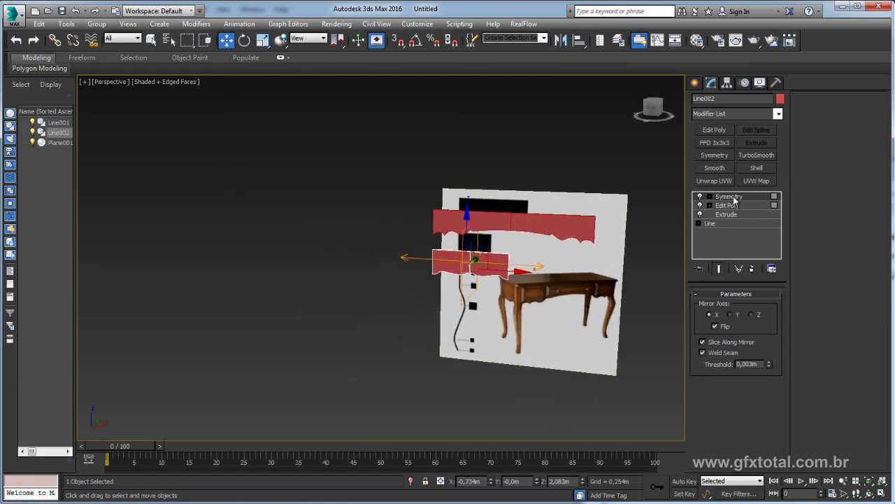
pyautogui.scroll(1, 511, 280)
pyautogui.scroll(3, 515, 204)
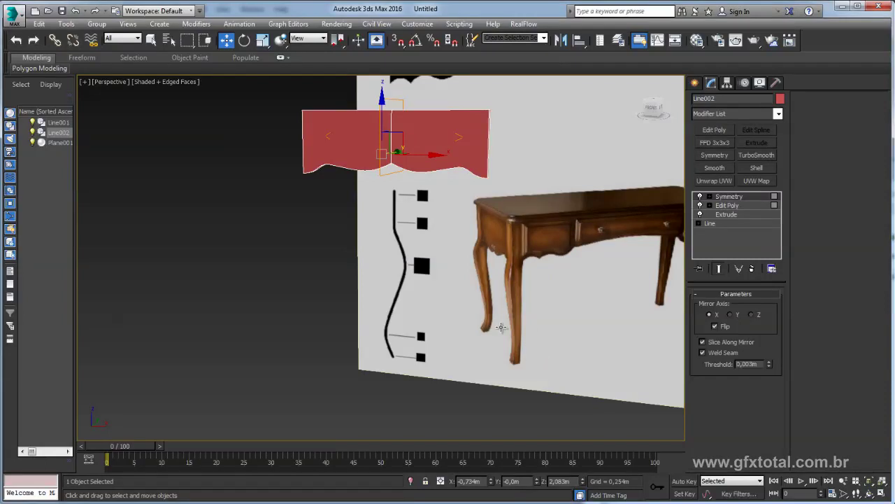
pyautogui.moveTo(453, 241); pyautogui.dragTo(472, 246, button='middle')
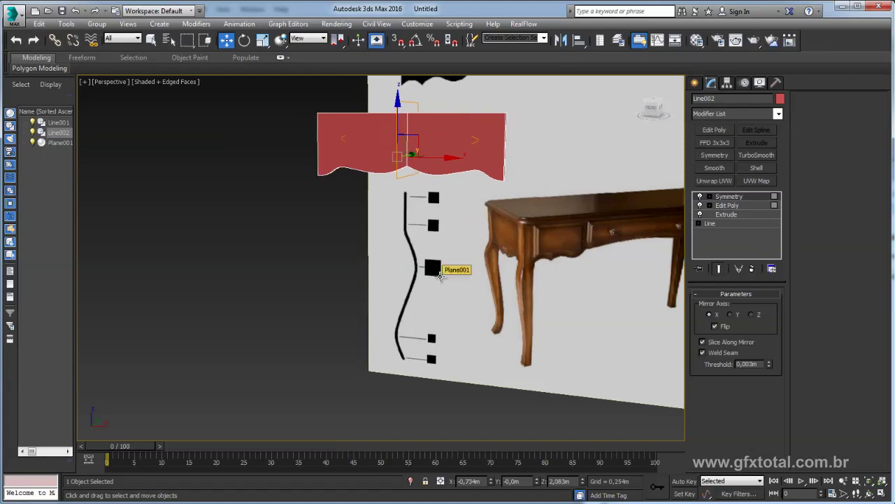
pyautogui.press('f')
pyautogui.scroll(3, 447, 210)
pyautogui.scroll(2, 448, 175)
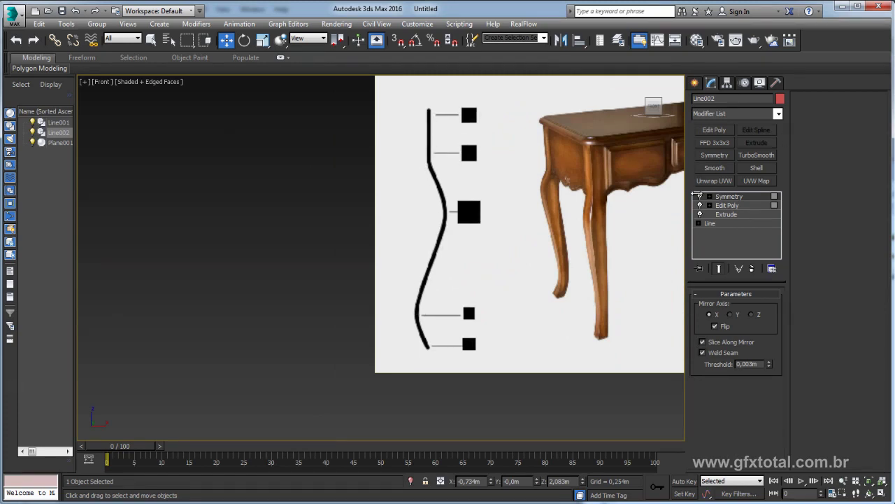
# Begin a Line spline down the leg curve, then undo it to discard the unfinished line.
pyautogui.click(696, 84)
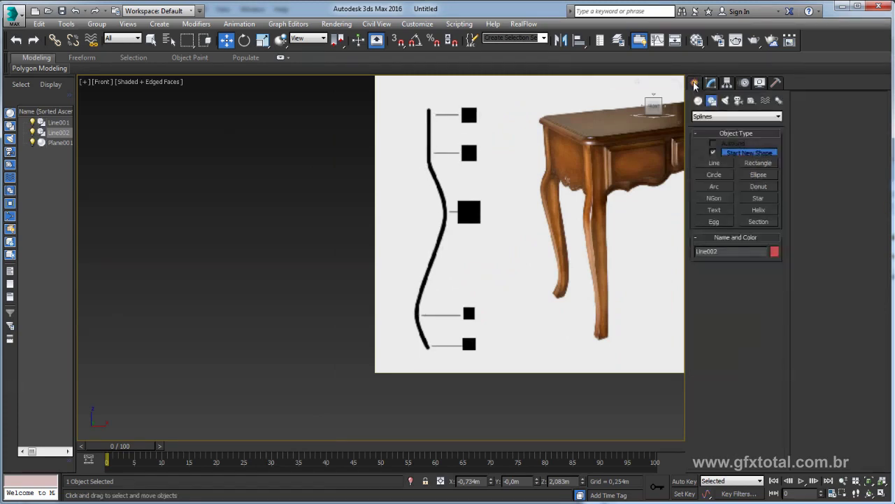
pyautogui.click(715, 163)
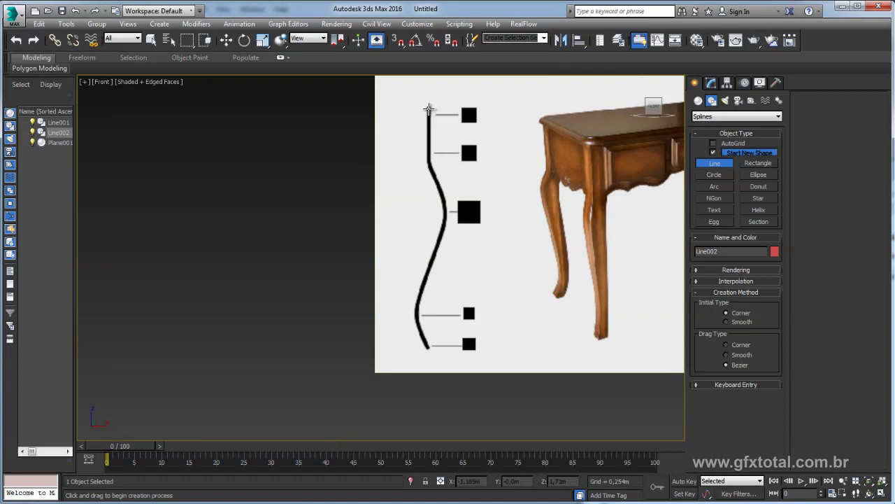
pyautogui.click(429, 110)
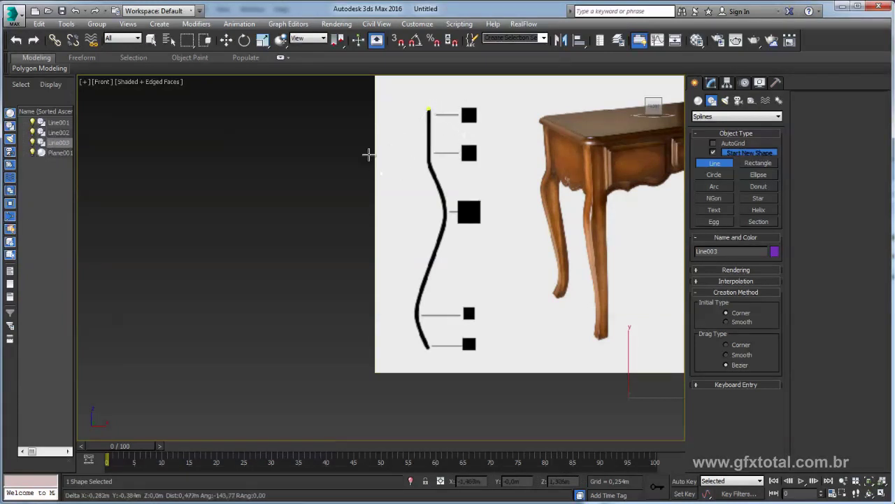
pyautogui.press('F3')
pyautogui.press('F3')
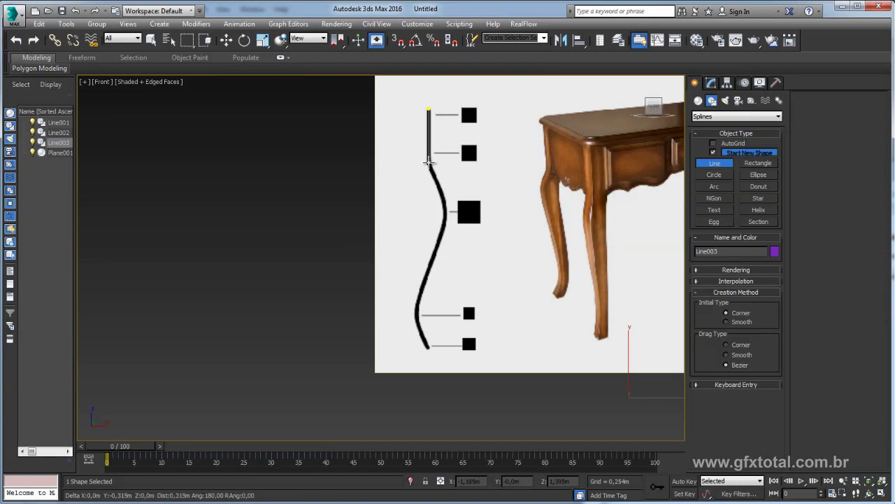
pyautogui.click(429, 169)
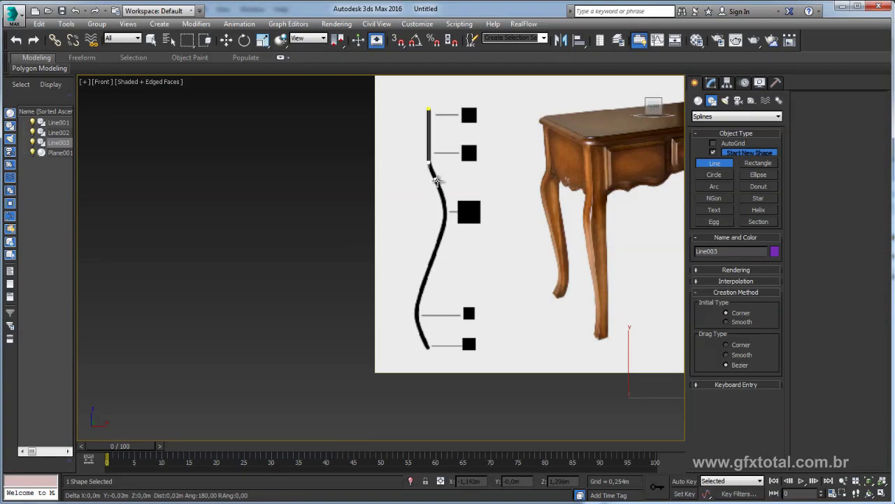
pyautogui.hotkey('shift', 'F3')
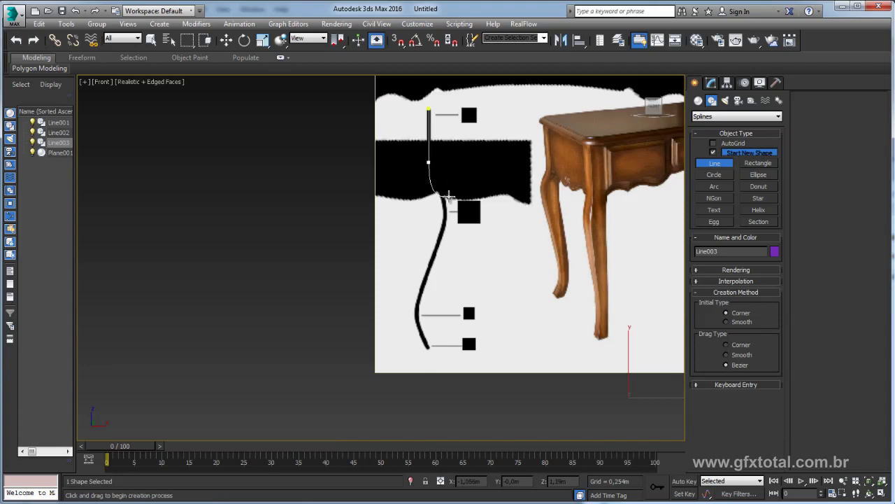
pyautogui.moveTo(516, 194); pyautogui.dragTo(367, 352, button='middle')
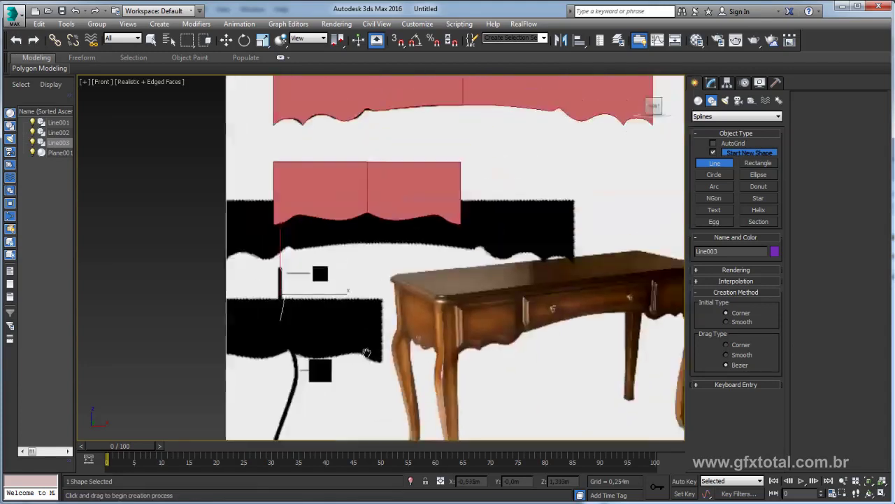
pyautogui.scroll(-5, 367, 352)
pyautogui.hotkey('ctrl', 'z')
pyautogui.scroll(1, 387, 253)
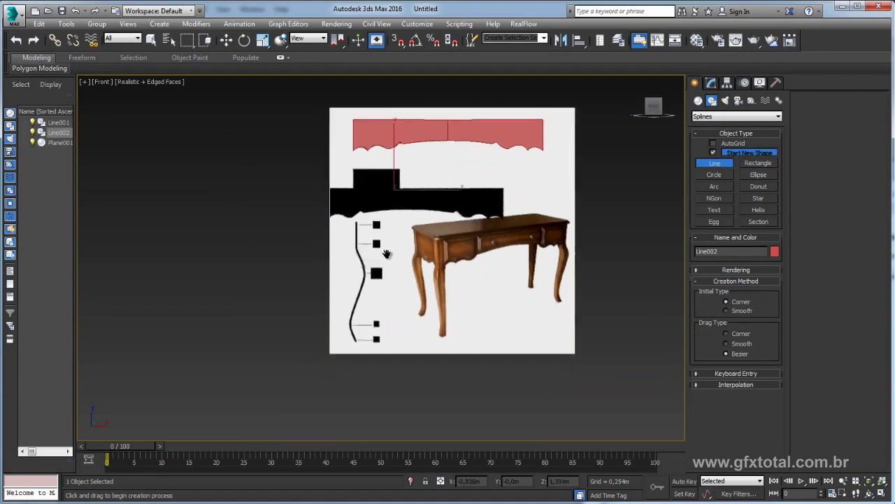
# Undo and redo the last change to confirm the widened small apron stays.
pyautogui.scroll(4, 387, 253)
pyautogui.scroll(-1, 395, 253)
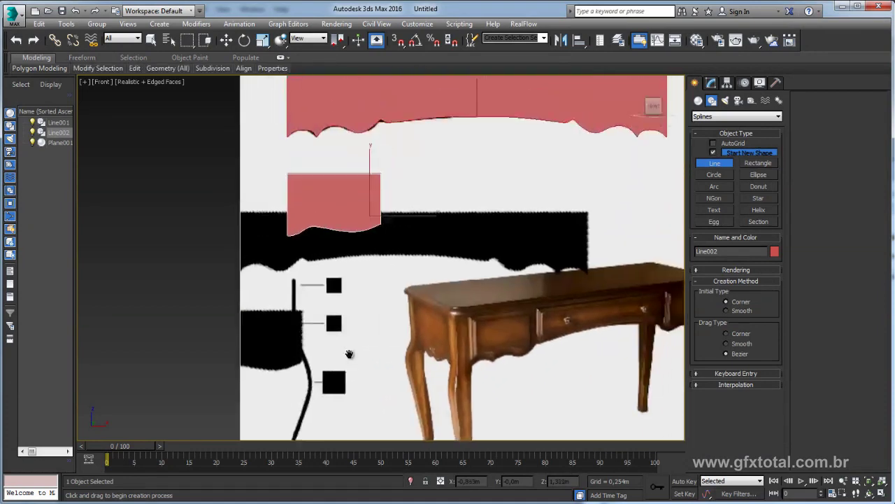
pyautogui.scroll(-2, 350, 356)
pyautogui.scroll(3, 366, 340)
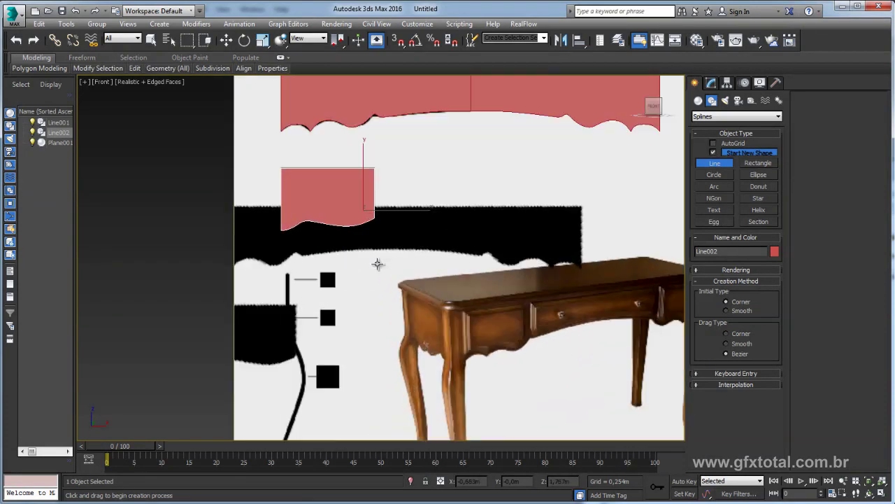
pyautogui.click(96, 12)
pyautogui.click(96, 11)
pyautogui.scroll(-1, 166, 232)
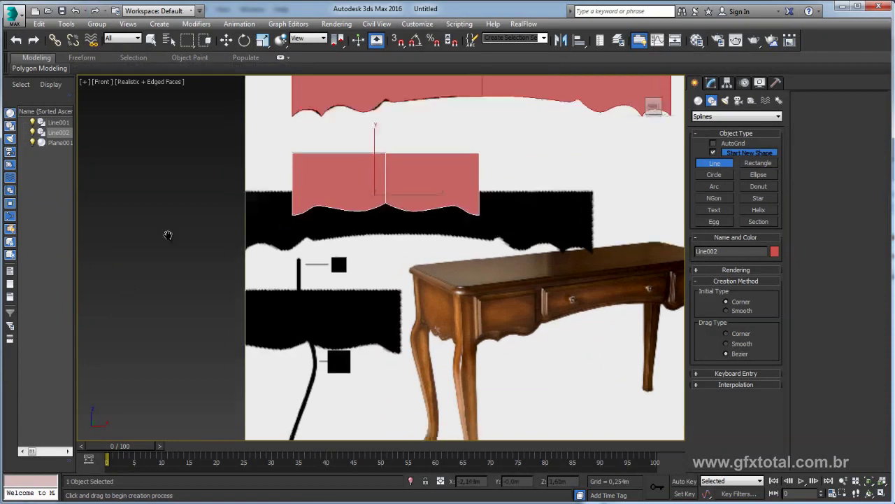
pyautogui.scroll(-2, 196, 223)
pyautogui.scroll(-1, 334, 336)
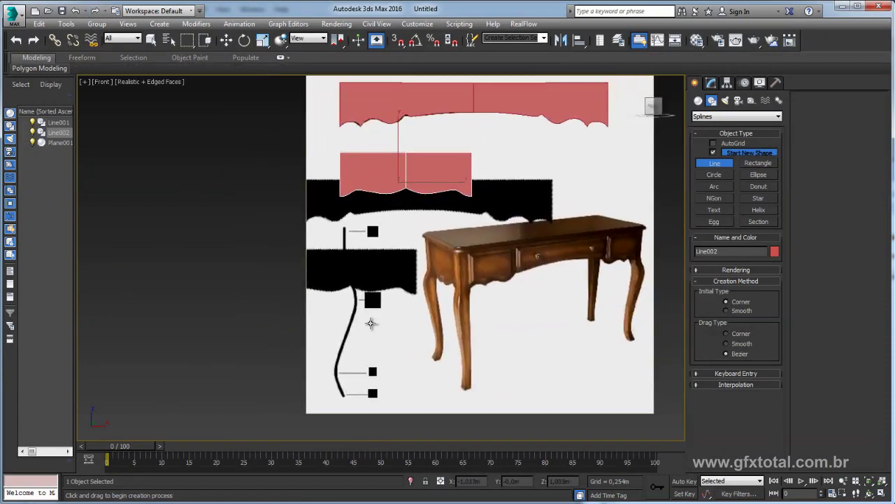
# Switch the viewport to Shaded display and return to the zoomed Front view.
pyautogui.moveTo(370, 323)
pyautogui.keyDown('alt'); pyautogui.mouseDown(button='middle')
pyautogui.moveTo(429, 286)
pyautogui.moveTo(450, 314)
pyautogui.moveTo(411, 321)
pyautogui.moveTo(321, 173)
pyautogui.mouseUp(button='middle'); pyautogui.keyUp('alt')
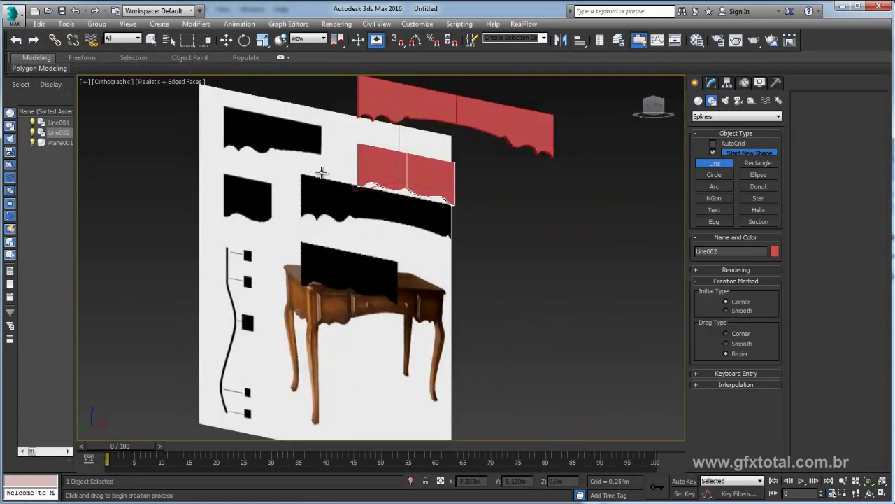
pyautogui.click(165, 83)
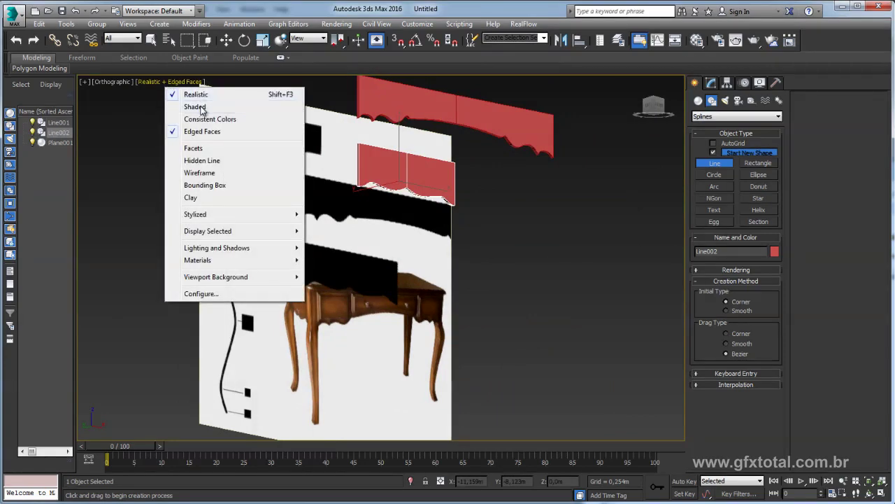
pyautogui.click(192, 106)
pyautogui.press('f')
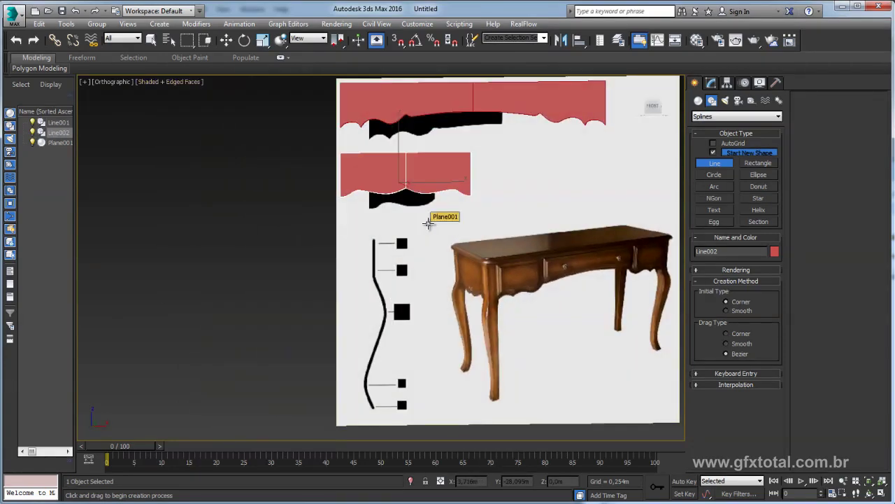
pyautogui.scroll(1, 440, 269)
pyautogui.scroll(3, 438, 251)
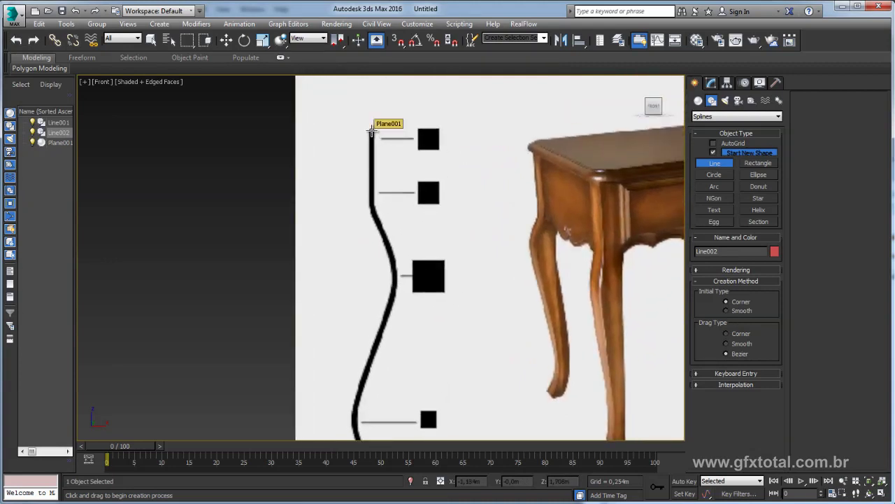
# Trace the curved leg profile as a Bezier line spline from top to bottom.
pyautogui.click(371, 131)
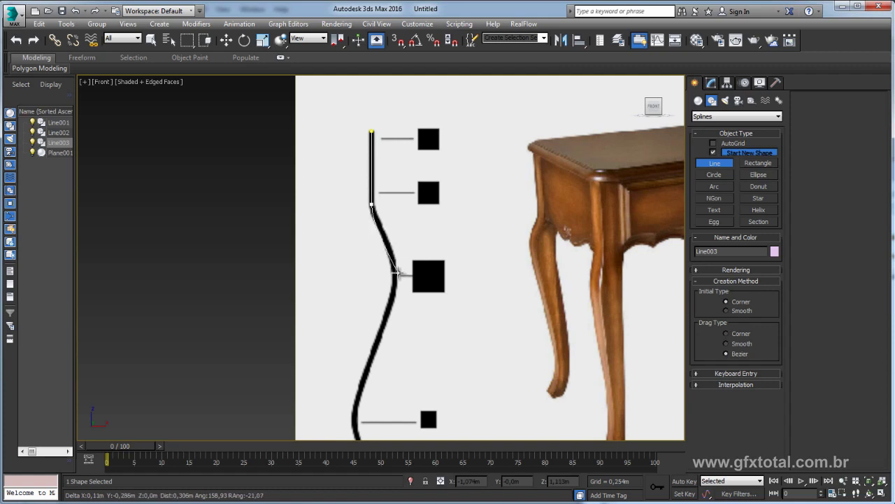
pyautogui.moveTo(395, 275); pyautogui.dragTo(394, 284)
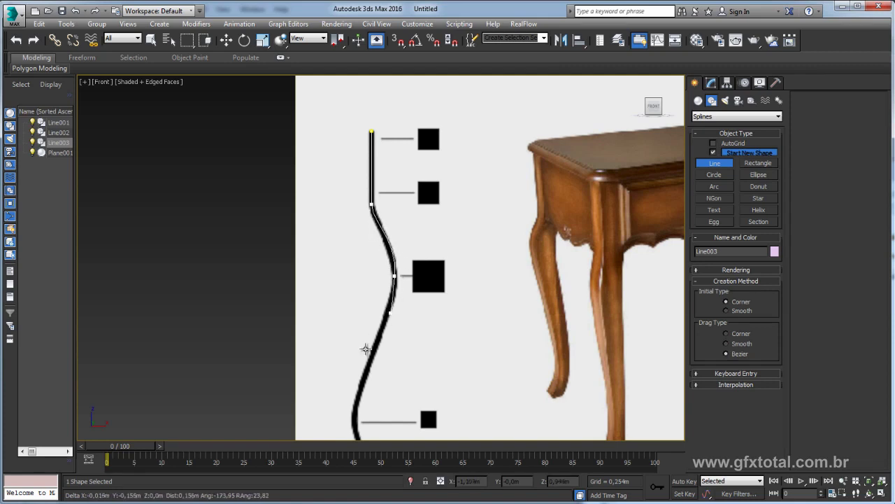
pyautogui.moveTo(368, 408); pyautogui.dragTo(366, 216, button='middle')
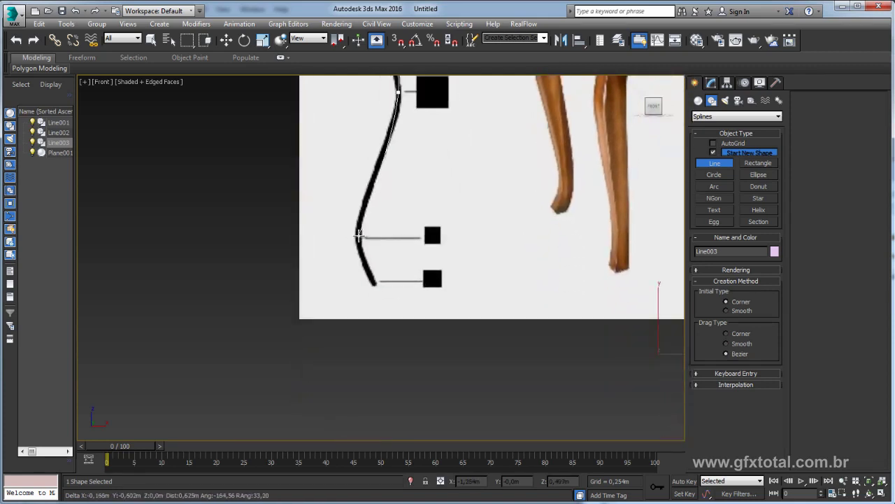
pyautogui.moveTo(359, 236); pyautogui.dragTo(359, 258)
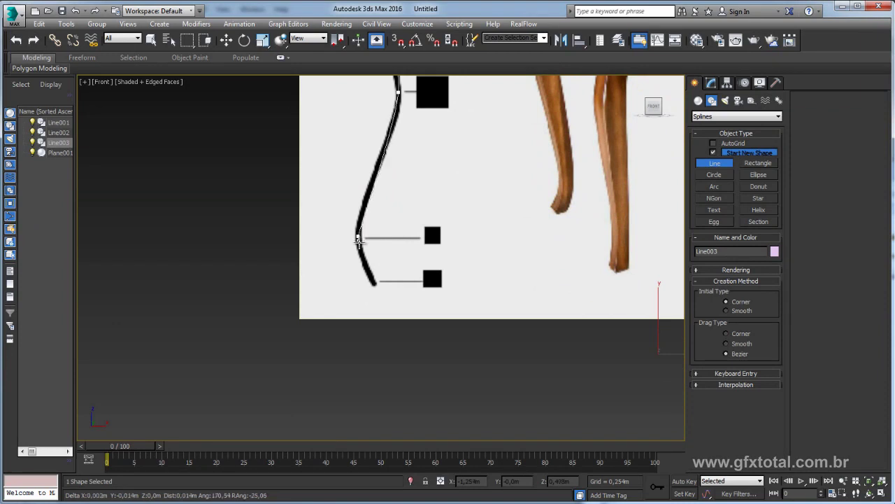
pyautogui.click(375, 286)
pyautogui.rightClick(473, 300)
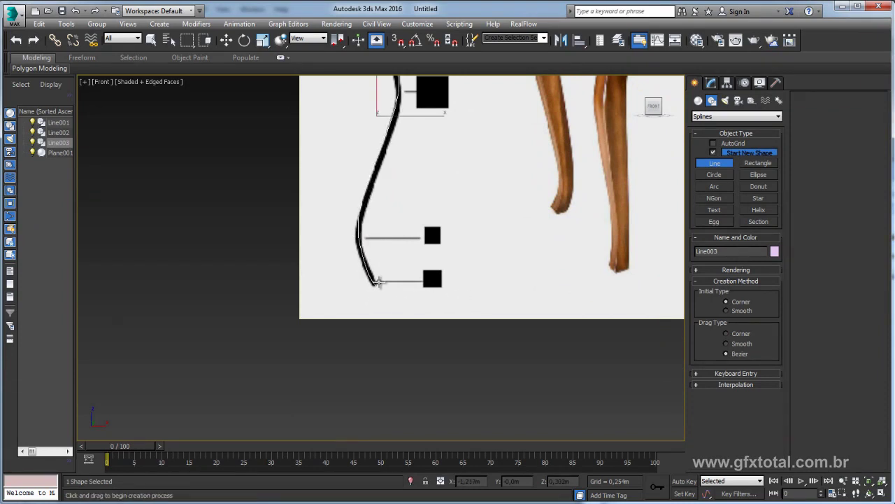
pyautogui.scroll(-3, 437, 262)
pyautogui.scroll(-1, 398, 288)
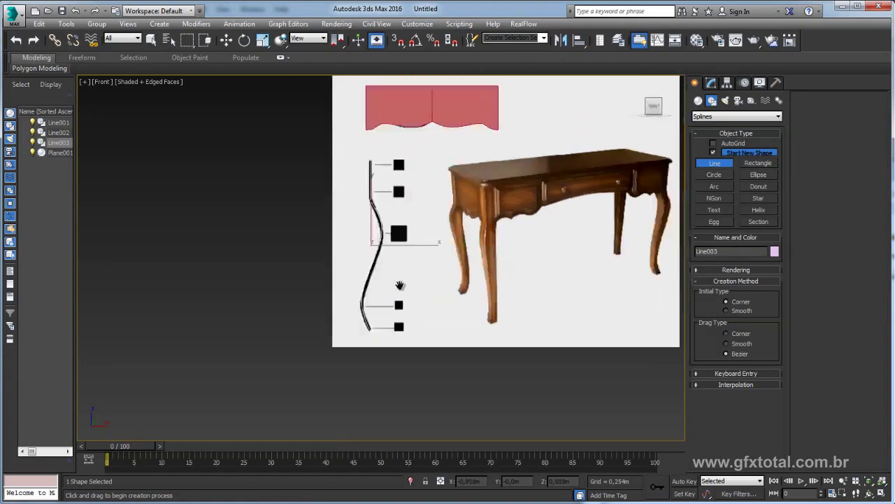
pyautogui.scroll(-1, 397, 288)
pyautogui.scroll(2, 404, 222)
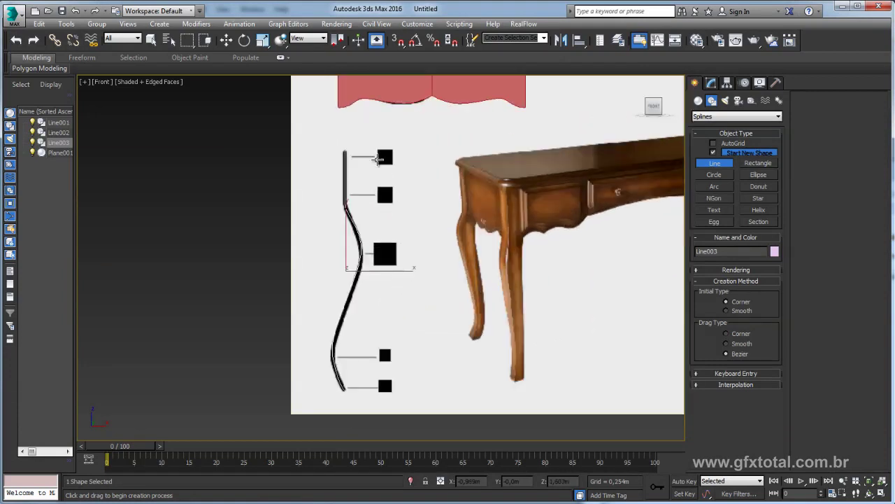
pyautogui.scroll(2, 377, 149)
pyautogui.scroll(1, 412, 165)
pyautogui.scroll(1, 391, 231)
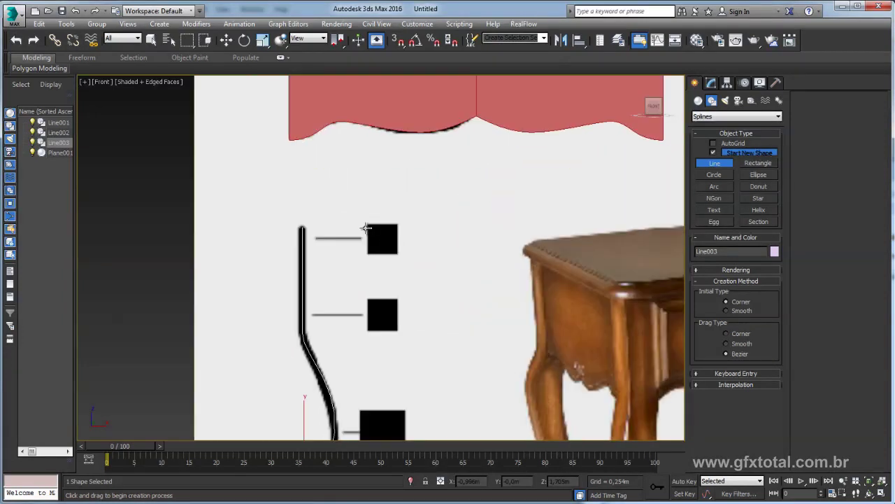
pyautogui.scroll(1, 392, 231)
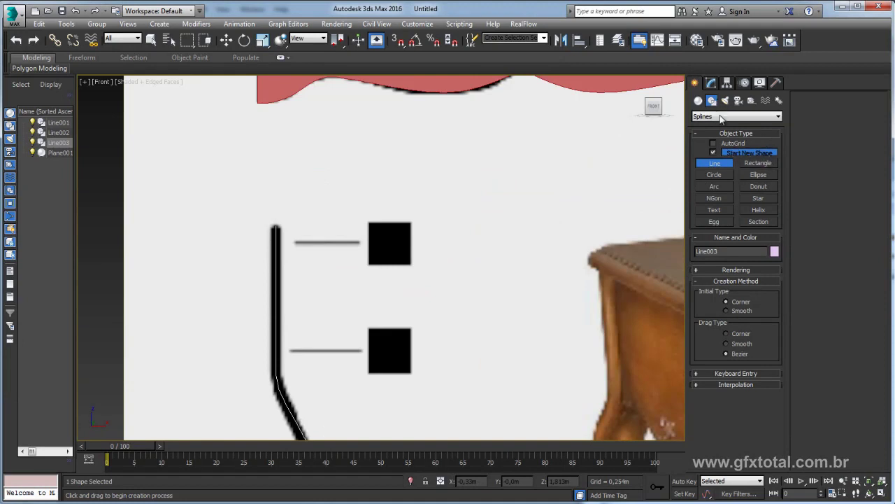
# Draw a 0,086m square Rectangle over the top black reference square.
pyautogui.click(758, 163)
pyautogui.scroll(1, 374, 260)
pyautogui.scroll(1, 316, 193)
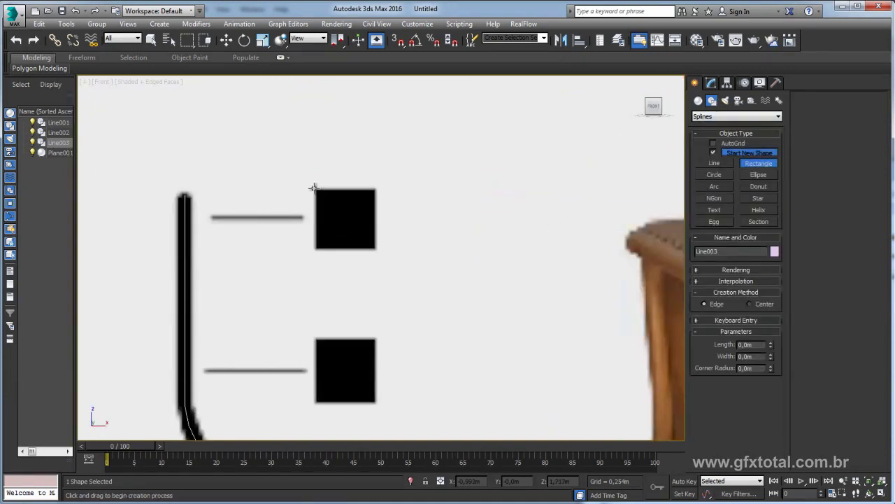
pyautogui.moveTo(317, 191); pyautogui.dragTo(381, 248)
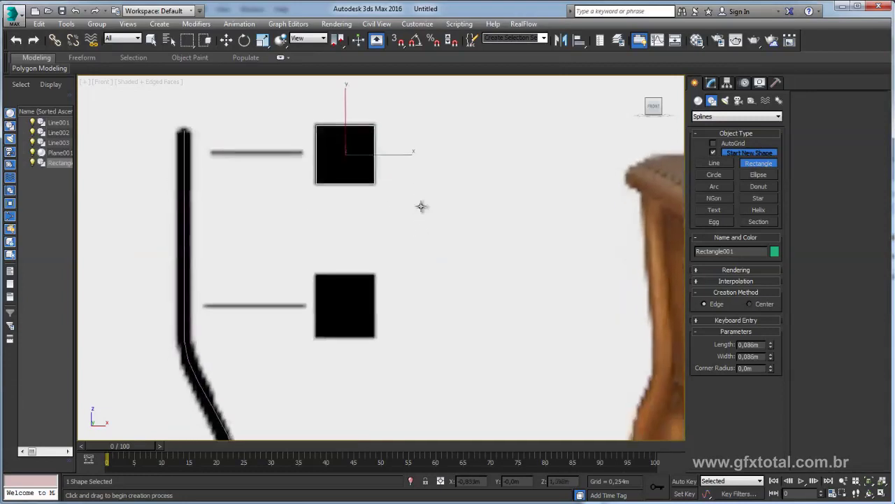
# Shift-drag two copies of the rectangle down onto the middle and large squares.
pyautogui.scroll(-2, 389, 253)
pyautogui.press('w')
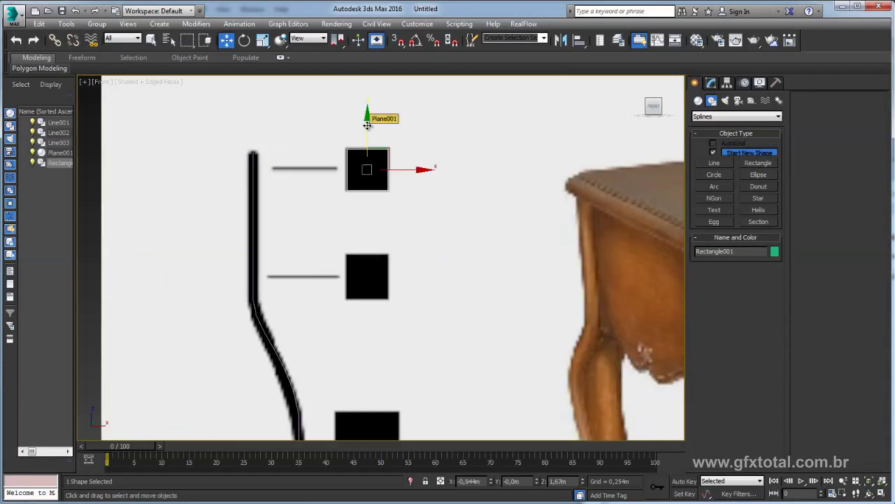
pyautogui.moveTo(369, 126); pyautogui.dragTo(372, 232)
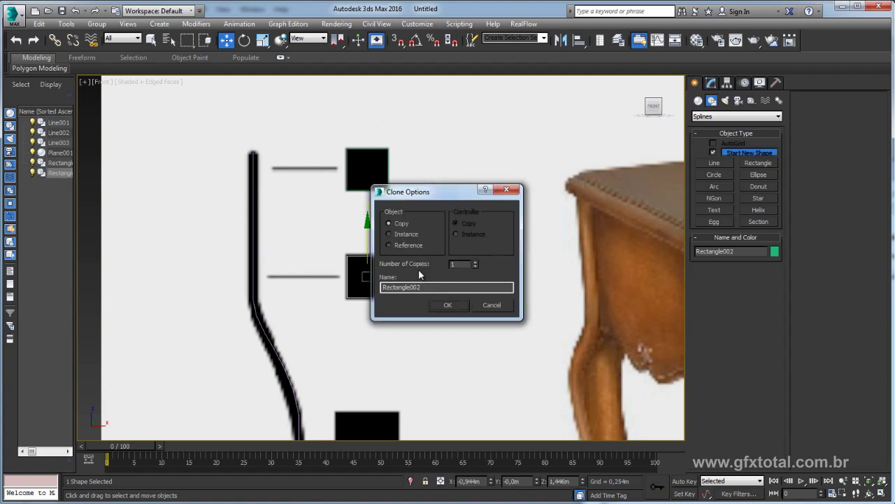
pyautogui.click(445, 305)
pyautogui.moveTo(445, 305); pyautogui.dragTo(395, 172, button='middle')
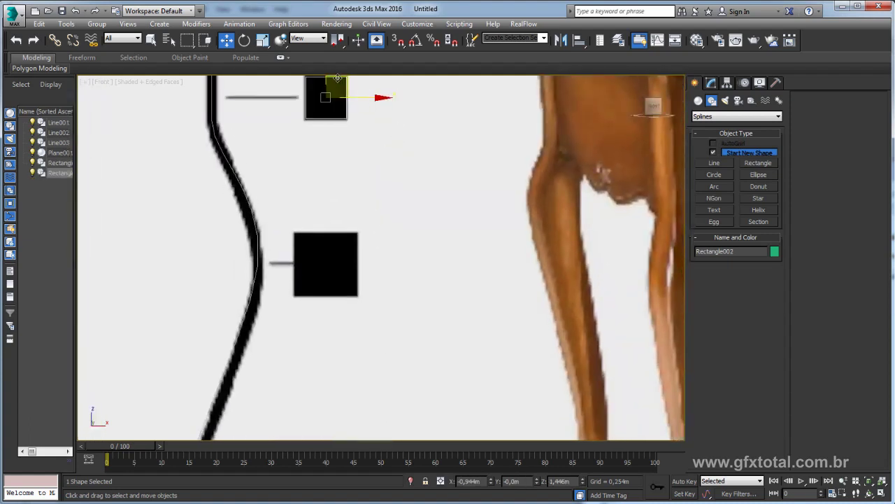
pyautogui.moveTo(321, 107); pyautogui.dragTo(320, 267)
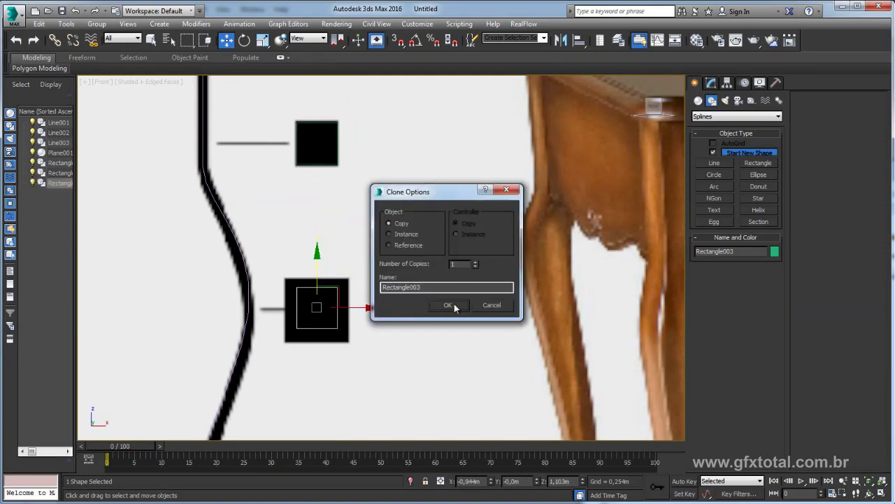
pyautogui.click(448, 306)
# Resize the large-square copy to 0,134m by 0,134m and align it.
pyautogui.click(712, 83)
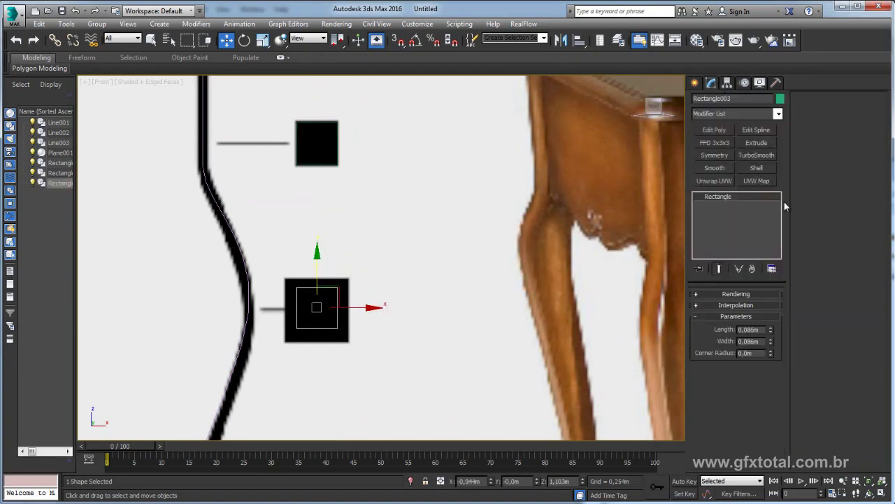
pyautogui.click(769, 331)
pyautogui.moveTo(769, 335); pyautogui.dragTo(770, 308)
pyautogui.moveTo(338, 297); pyautogui.dragTo(361, 260, button='middle')
pyautogui.moveTo(771, 334); pyautogui.dragTo(772, 327)
pyautogui.doubleClick(764, 329)
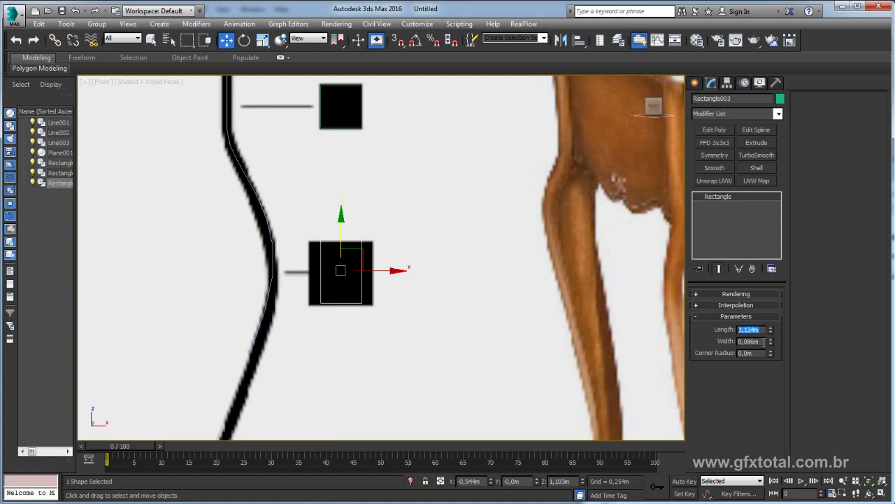
pyautogui.hotkey('ctrl', 'c')
pyautogui.doubleClick(749, 341)
pyautogui.hotkey('ctrl', 'v')
pyautogui.press('Return')
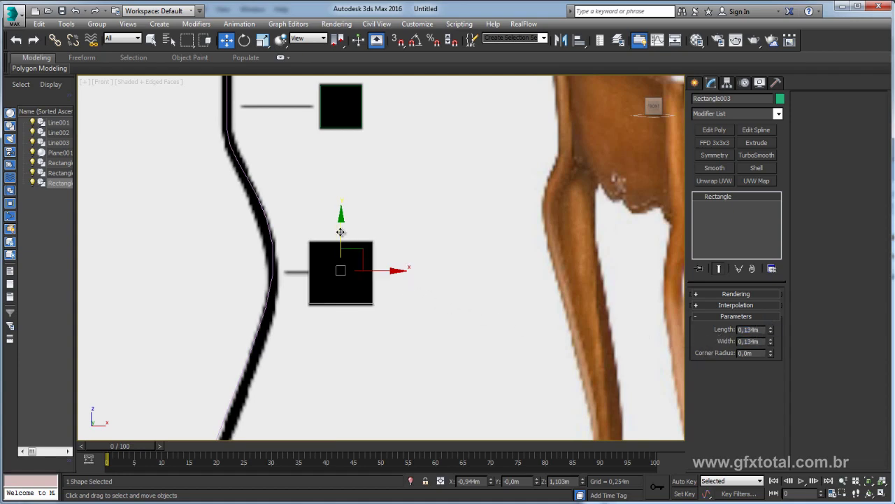
pyautogui.moveTo(338, 231); pyautogui.dragTo(336, 233)
# Shift-drag another rectangle copy onto the next small square below.
pyautogui.moveTo(371, 280); pyautogui.dragTo(406, 138, button='middle')
pyautogui.scroll(-3, 402, 149)
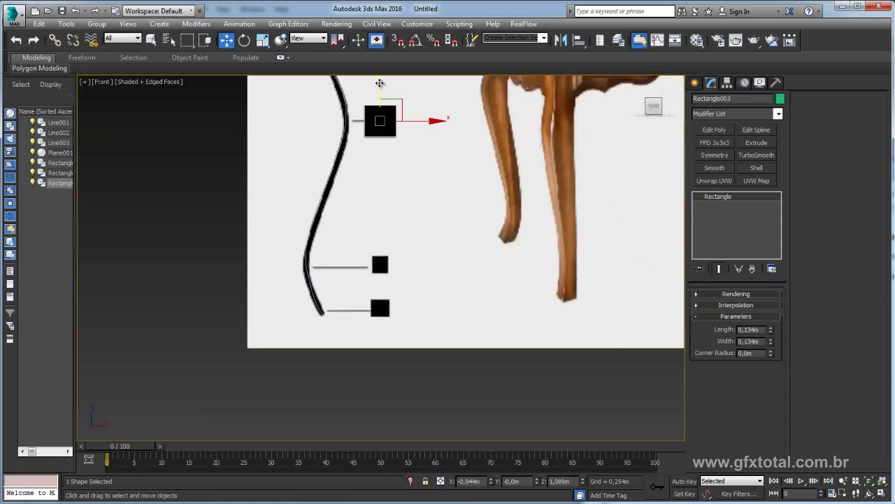
pyautogui.moveTo(382, 96)
pyautogui.keyDown('shift'); pyautogui.mouseDown()
pyautogui.moveTo(384, 215)
pyautogui.moveTo(406, 231)
pyautogui.mouseUp(); pyautogui.keyUp('shift')
# Make the copied rectangle a 0,08m square and copy it onto the bottom square as Rectangle005.
pyautogui.click(441, 301)
pyautogui.scroll(2, 445, 228)
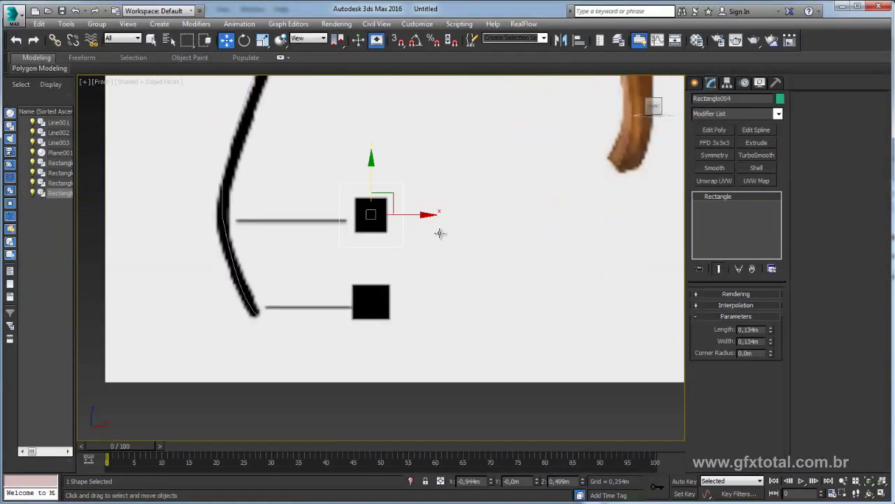
pyautogui.moveTo(775, 341); pyautogui.dragTo(778, 350)
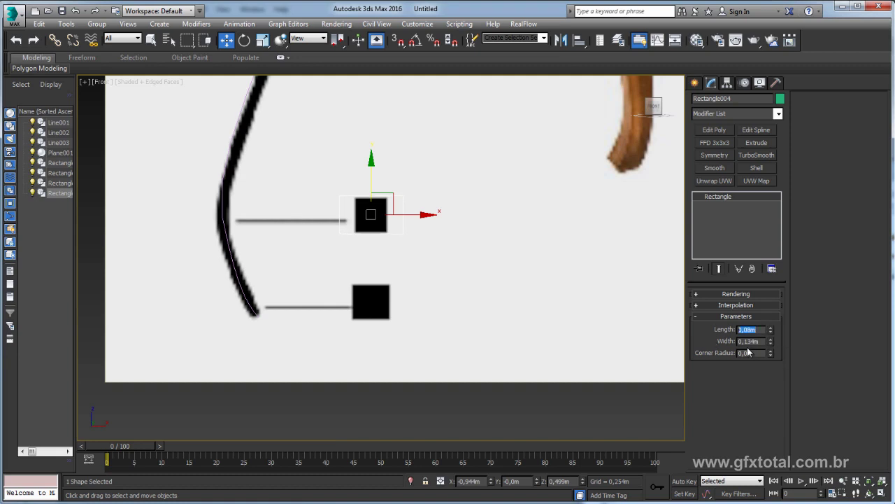
pyautogui.press('Tab')
pyautogui.hotkey('ctrl', 'v')
pyautogui.moveTo(392, 260); pyautogui.dragTo(398, 266, button='middle')
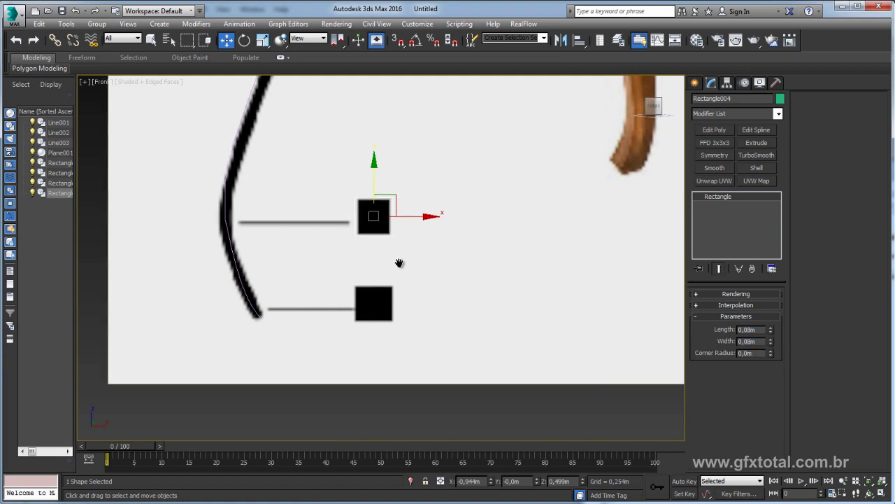
pyautogui.moveTo(479, 305); pyautogui.dragTo(524, 278, button='middle')
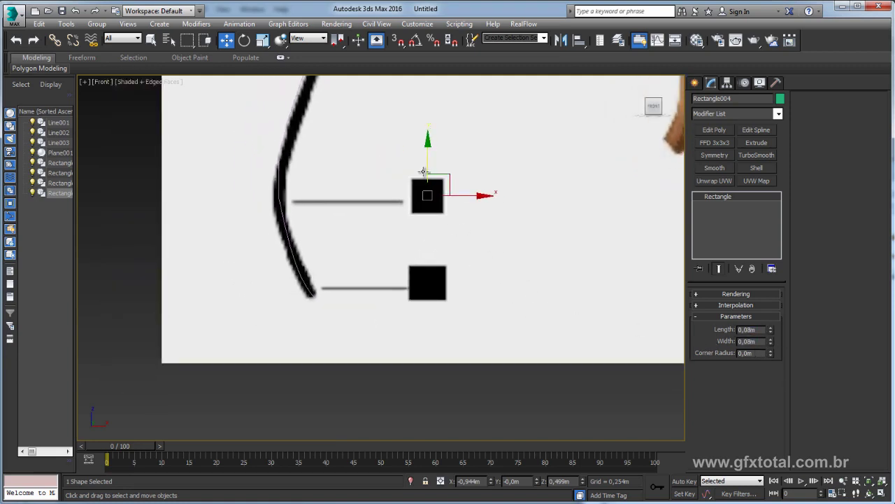
pyautogui.keyDown('shift'); pyautogui.moveTo(428, 155); pyautogui.dragTo(431, 246); pyautogui.keyUp('shift')
pyautogui.click(448, 306)
# Set the upper profile Rectangle004's width to 0,067m to match its length.
pyautogui.scroll(1, 448, 236)
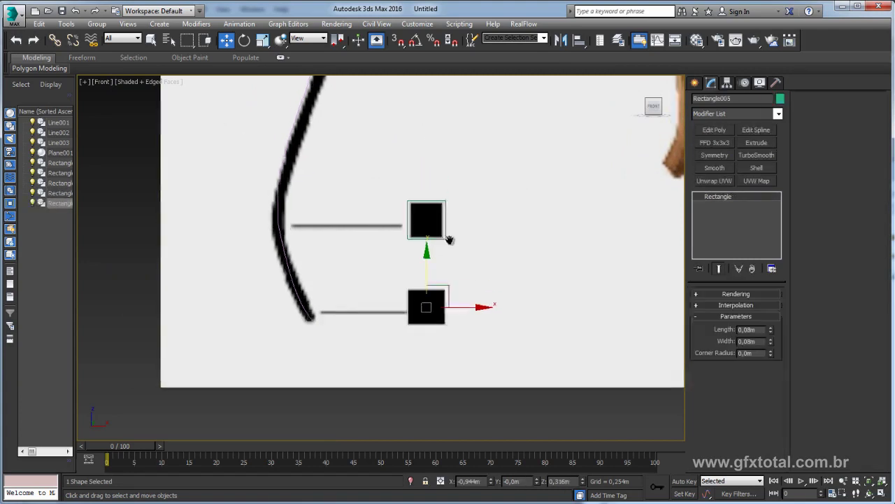
pyautogui.scroll(1, 449, 236)
pyautogui.scroll(1, 448, 238)
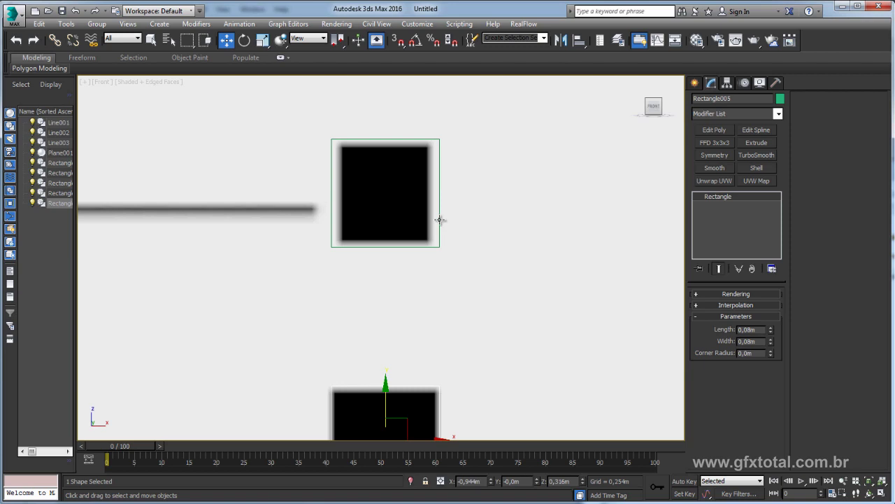
pyautogui.click(439, 220)
pyautogui.moveTo(772, 334); pyautogui.dragTo(771, 339)
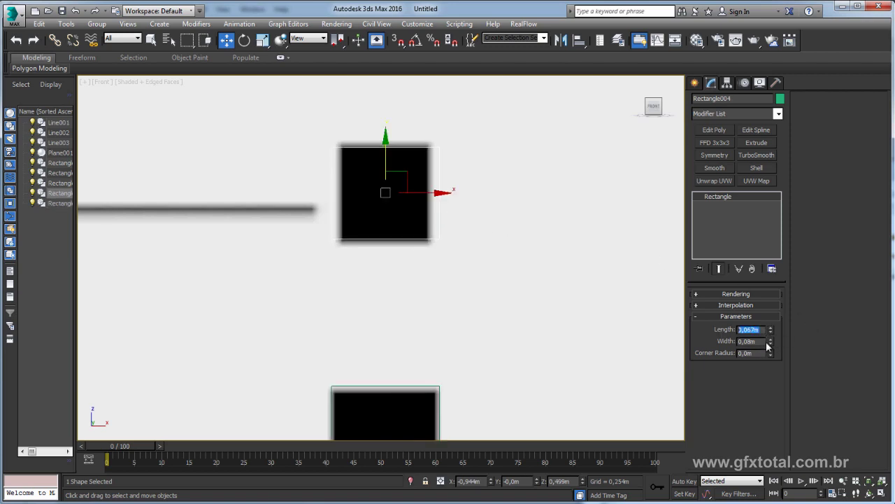
pyautogui.press('Tab')
pyautogui.write('0,067')
pyautogui.press('Return')
# Switch to the Perspective view and orbit around the reference plane and curve.
pyautogui.moveTo(482, 247)
pyautogui.mouseDown(button='middle')
pyautogui.moveTo(503, 254)
pyautogui.moveTo(448, 244)
pyautogui.mouseUp(button='middle')
pyautogui.scroll(-3, 507, 258)
pyautogui.scroll(-2, 525, 264)
pyautogui.scroll(-2, 533, 255)
pyautogui.scroll(-1, 490, 256)
pyautogui.press('p')
pyautogui.scroll(-3, 506, 236)
pyautogui.moveTo(506, 236)
pyautogui.keyDown('alt'); pyautogui.mouseDown(button='middle')
pyautogui.moveTo(566, 246)
pyautogui.moveTo(492, 314)
pyautogui.moveTo(368, 256)
pyautogui.mouseUp(button='middle'); pyautogui.keyUp('alt')
pyautogui.scroll(4, 516, 240)
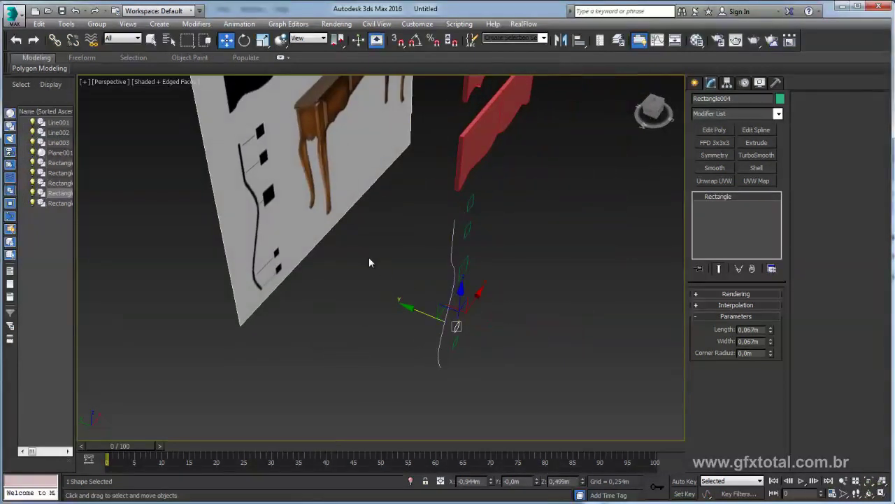
# Orbit the Perspective view around the reference plane and select the curved Line003 leg path.
pyautogui.click(332, 220)
pyautogui.scroll(-3, 312, 222)
pyautogui.keyDown('alt'); pyautogui.moveTo(296, 156); pyautogui.dragTo(379, 232, button='middle'); pyautogui.keyUp('alt')
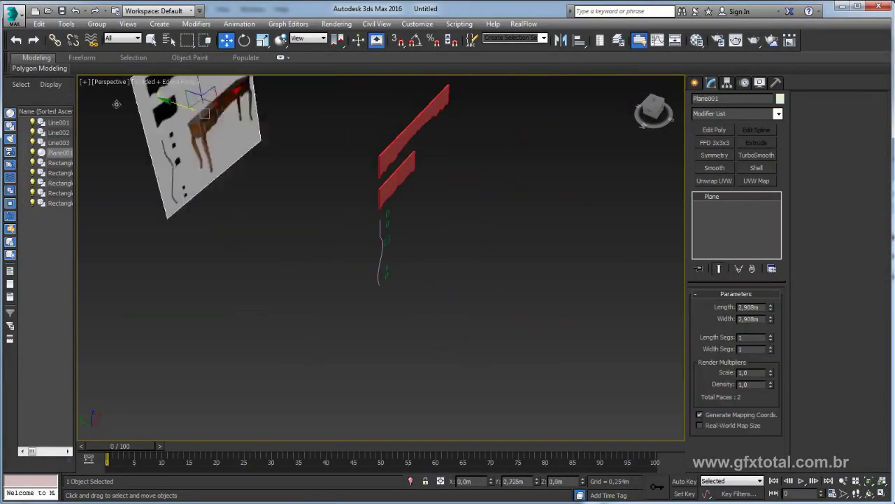
pyautogui.scroll(3, 400, 245)
pyautogui.scroll(3, 387, 274)
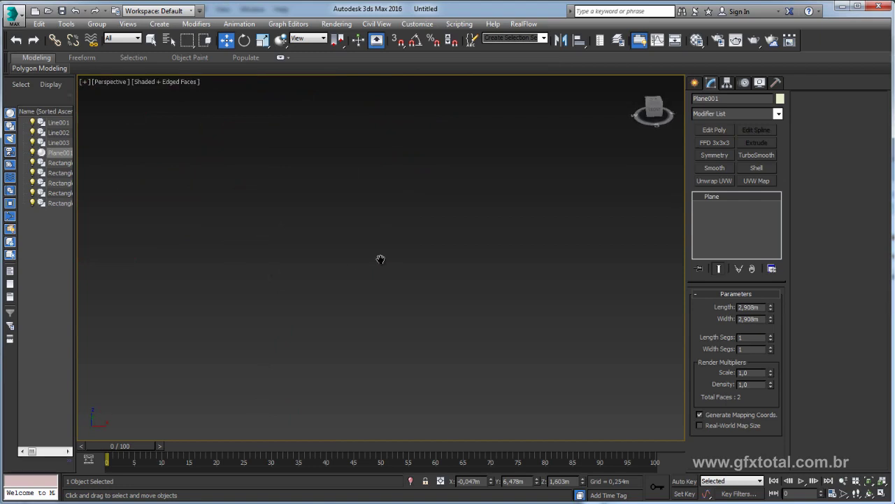
pyautogui.scroll(-5, 380, 260)
pyautogui.keyDown('alt'); pyautogui.moveTo(380, 260); pyautogui.dragTo(444, 253, button='middle'); pyautogui.keyUp('alt')
pyautogui.scroll(-3, 444, 253)
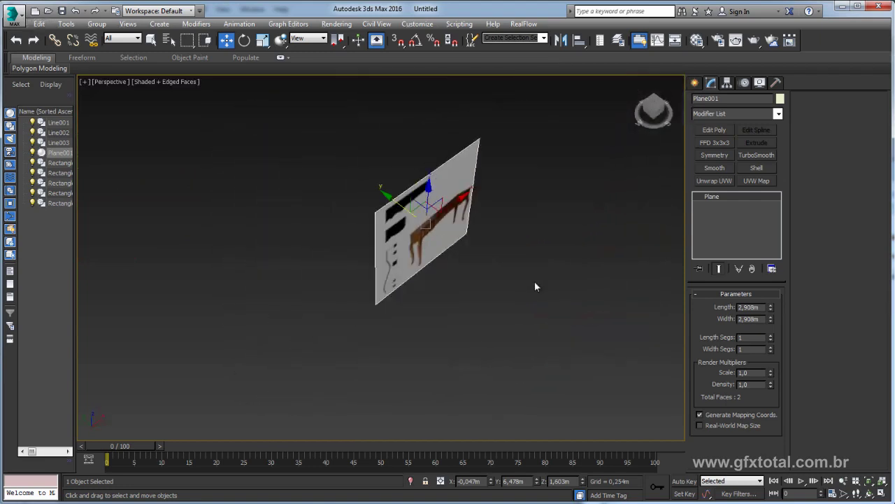
pyautogui.moveTo(535, 286)
pyautogui.keyDown('alt'); pyautogui.mouseDown(button='middle')
pyautogui.moveTo(390, 168)
pyautogui.moveTo(448, 286)
pyautogui.mouseUp(button='middle'); pyautogui.keyUp('alt')
pyautogui.scroll(4, 451, 275)
pyautogui.scroll(3, 451, 271)
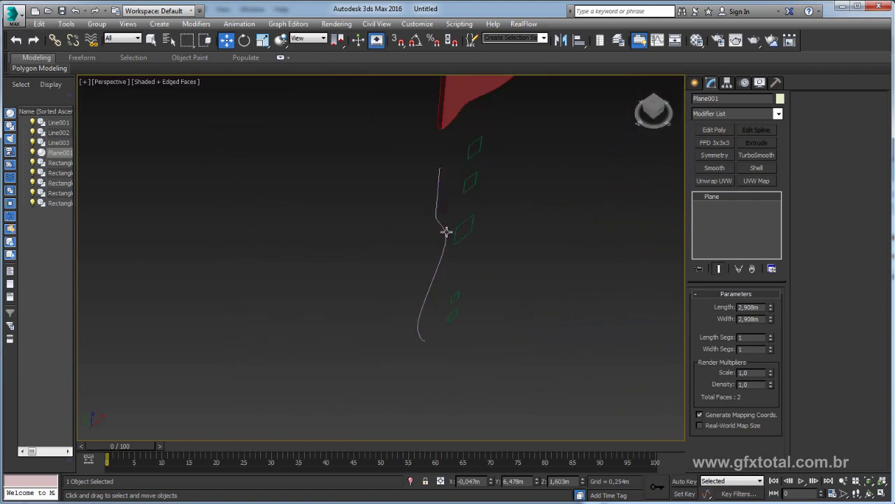
pyautogui.click(438, 221)
pyautogui.keyDown('alt'); pyautogui.moveTo(487, 242); pyautogui.dragTo(447, 201, button='middle'); pyautogui.keyUp('alt')
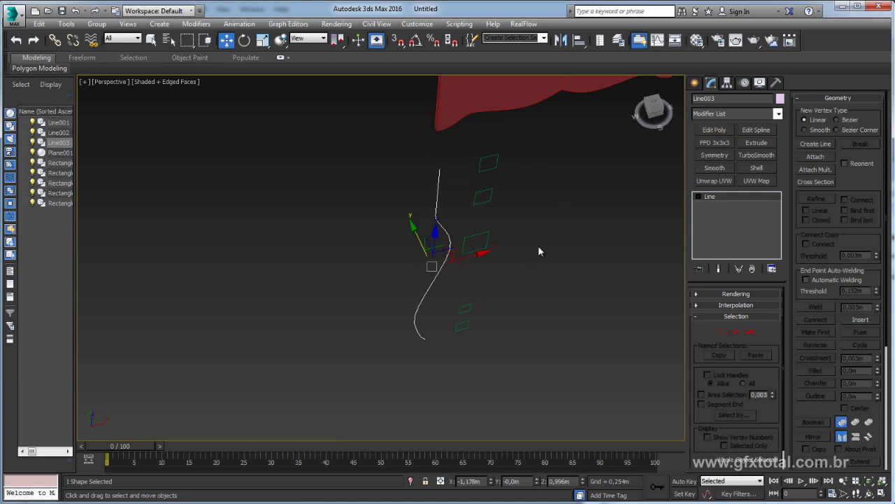
# Convert Line003 and the five rectangles to editable splines, then select only Line003.
pyautogui.moveTo(404, 393); pyautogui.dragTo(394, 406)
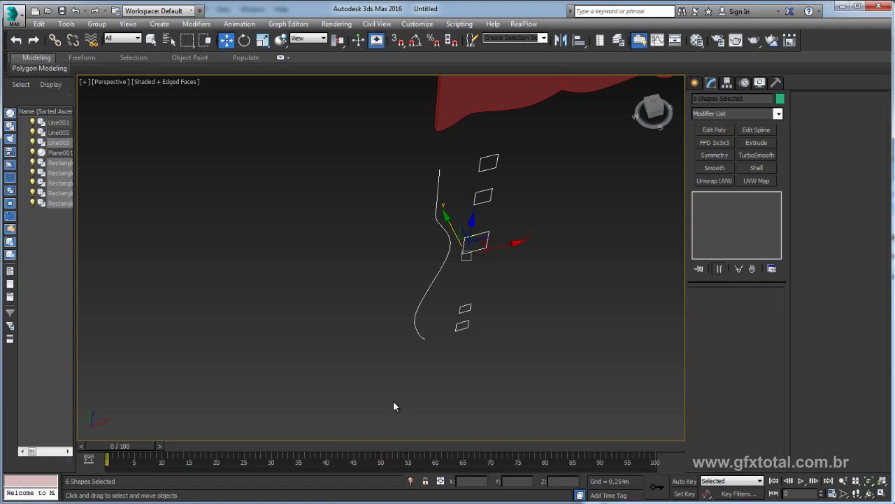
pyautogui.rightClick(484, 165)
pyautogui.moveTo(499, 272)
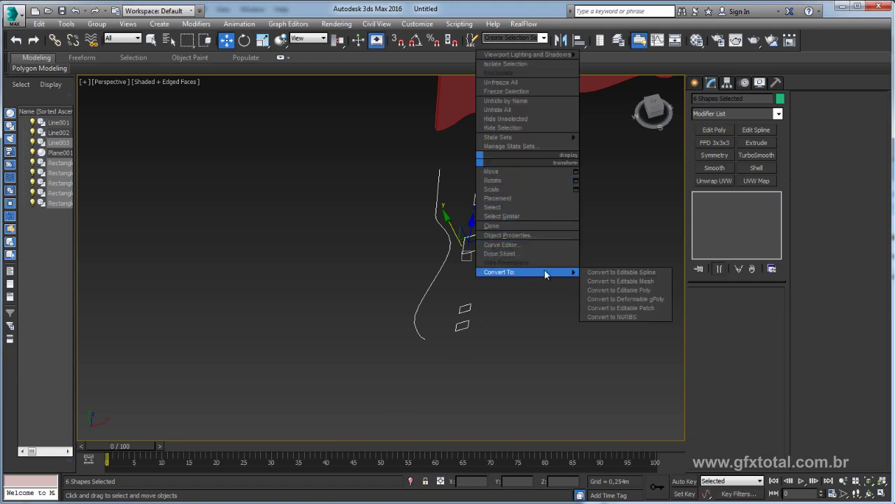
pyautogui.click(622, 272)
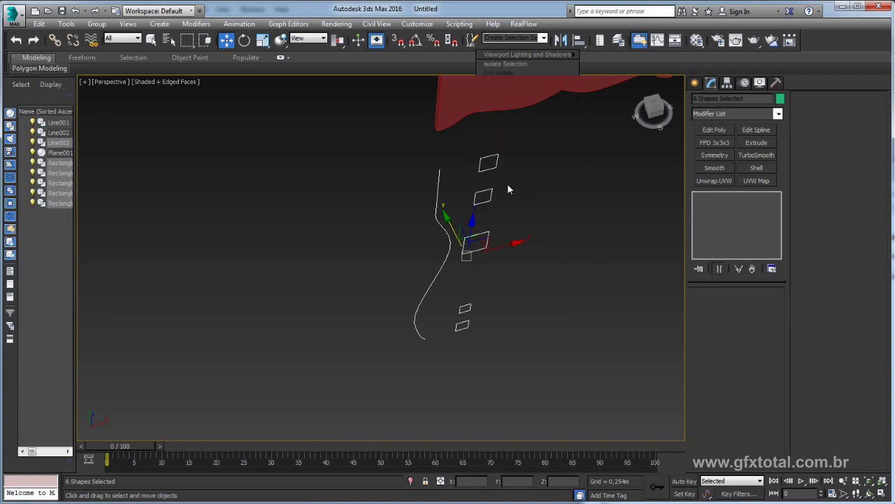
pyautogui.moveTo(529, 219); pyautogui.dragTo(572, 147)
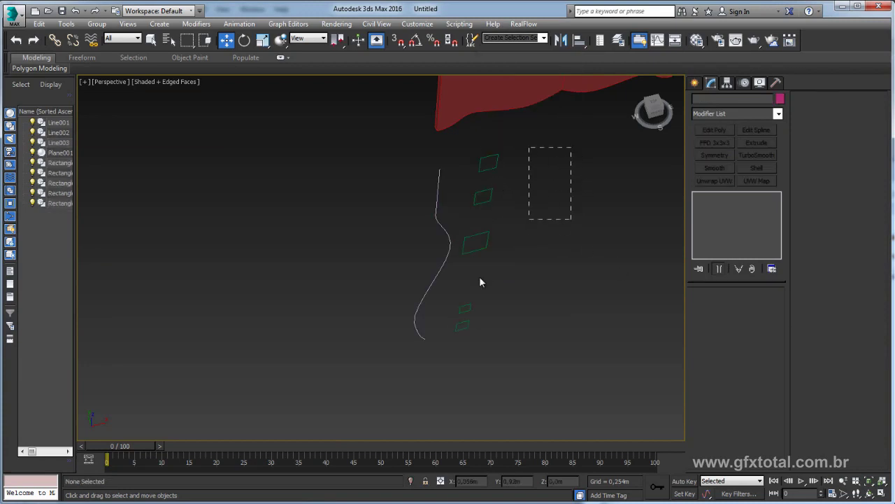
pyautogui.moveTo(412, 368); pyautogui.dragTo(411, 367)
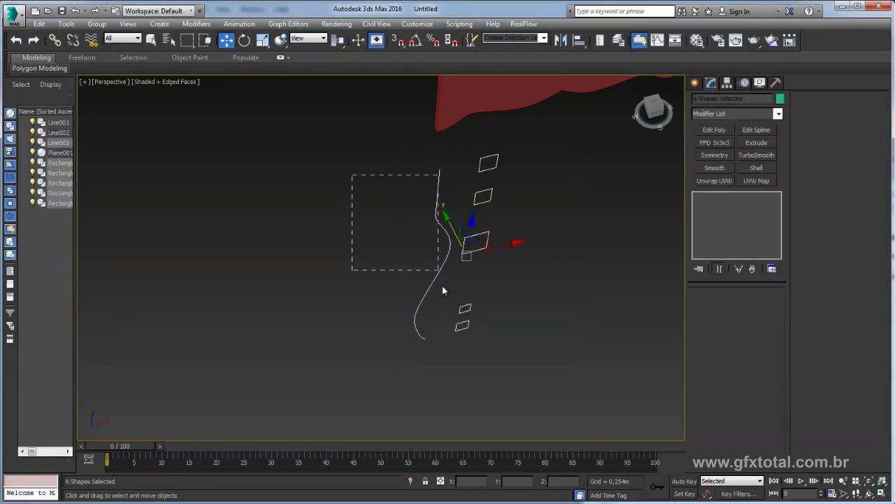
pyautogui.moveTo(442, 290); pyautogui.dragTo(447, 317)
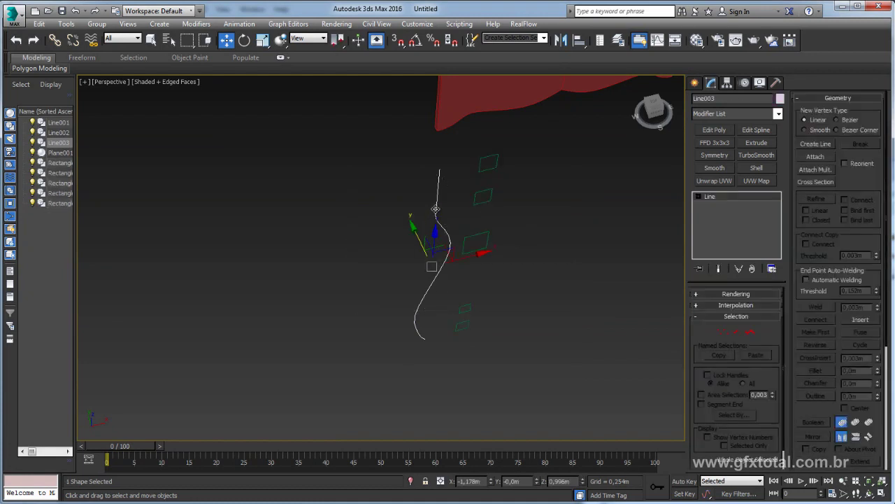
pyautogui.click(695, 83)
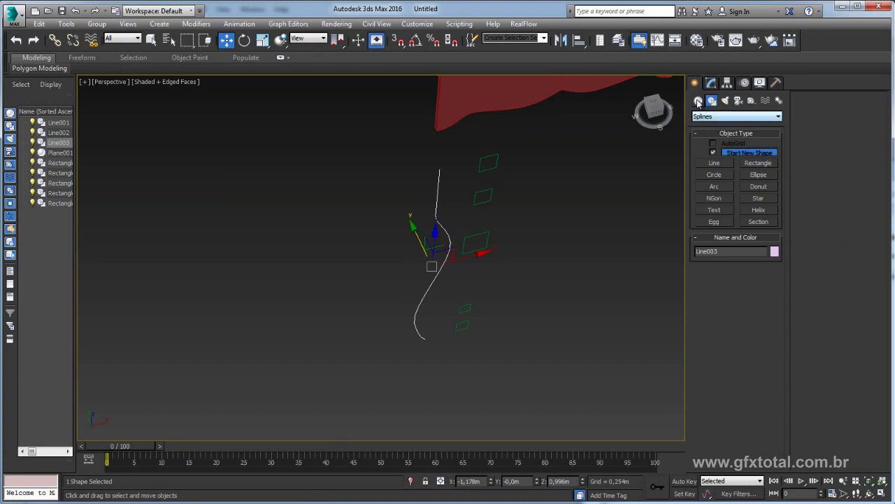
# Start a Loft from Geometry's Compound Objects on the selected Line003 path.
pyautogui.click(698, 101)
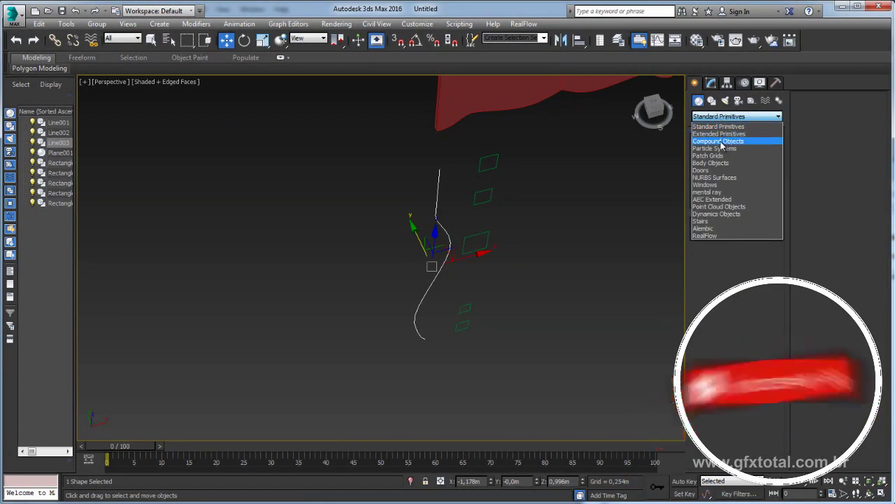
pyautogui.click(721, 141)
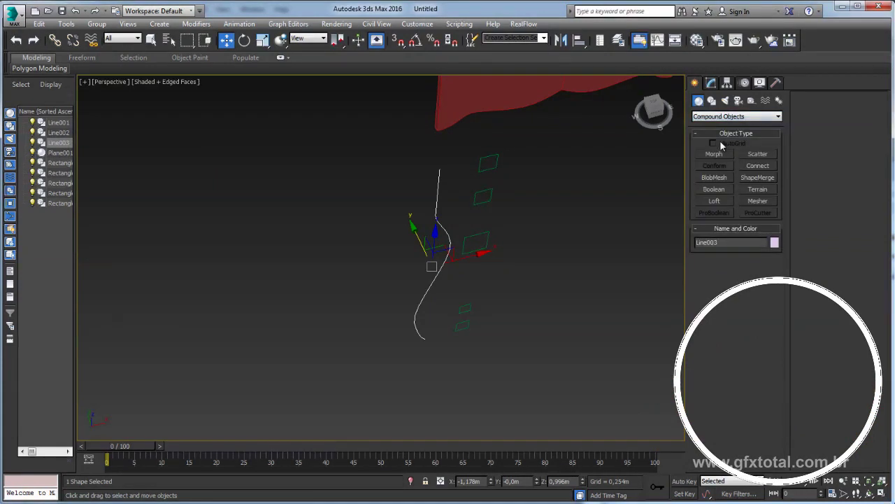
pyautogui.click(715, 203)
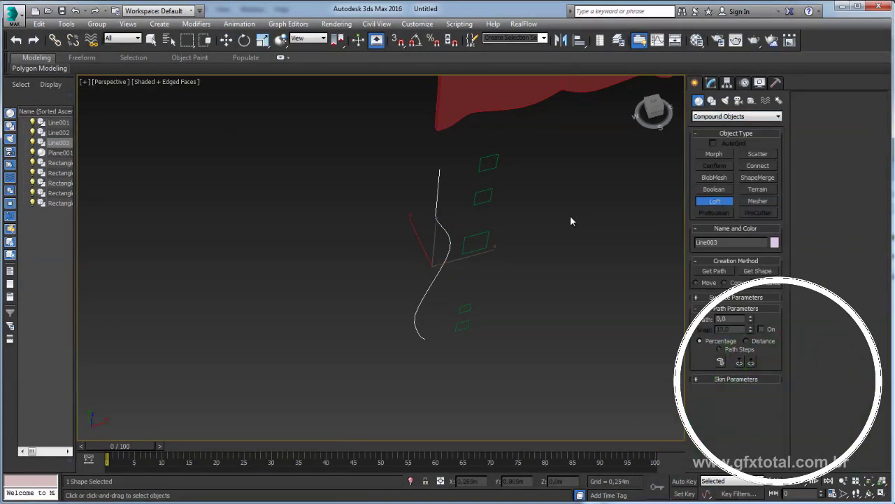
pyautogui.moveTo(570, 216); pyautogui.dragTo(510, 223, button='middle')
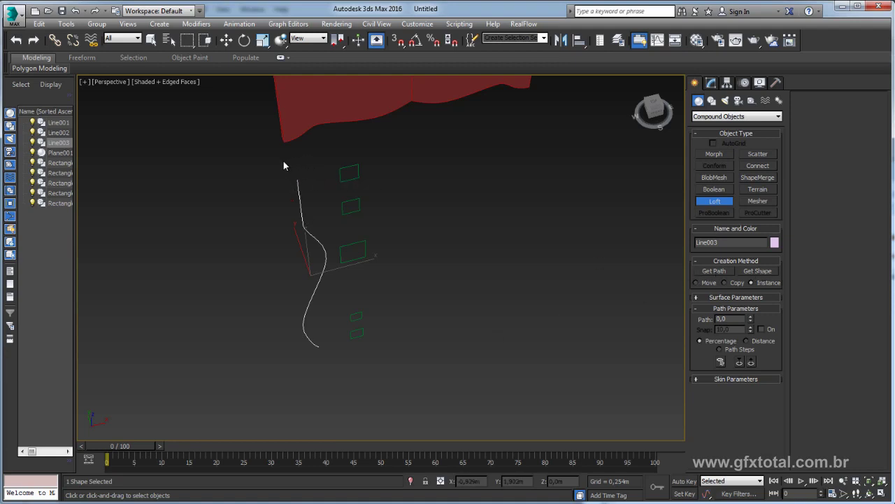
# Use Get Shape to sweep a rectangle along Line003, creating Loft001, then inspect it.
pyautogui.click(758, 272)
pyautogui.click(347, 165)
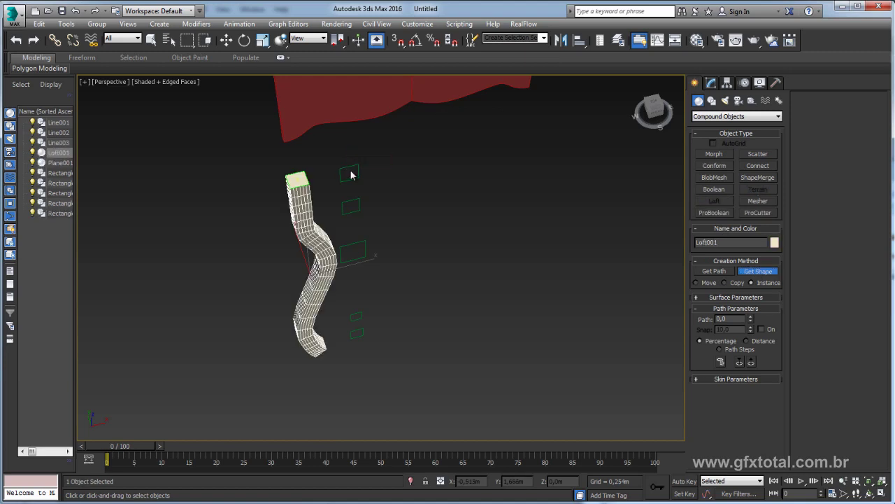
pyautogui.moveTo(350, 197); pyautogui.dragTo(416, 188, button='middle')
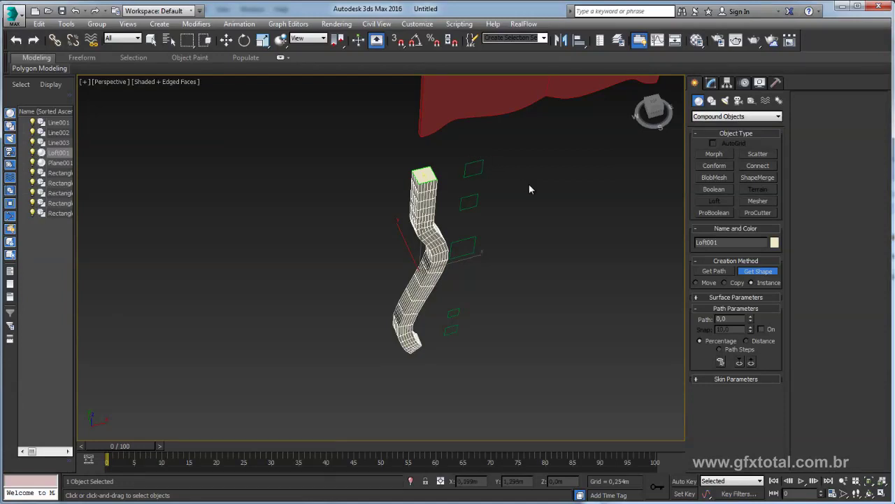
pyautogui.scroll(5, 511, 188)
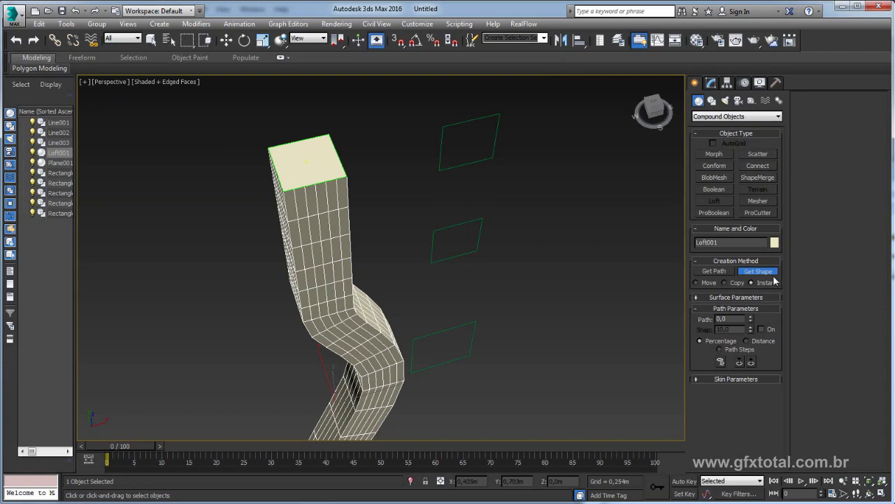
pyautogui.scroll(-2, 501, 185)
pyautogui.scroll(-1, 501, 184)
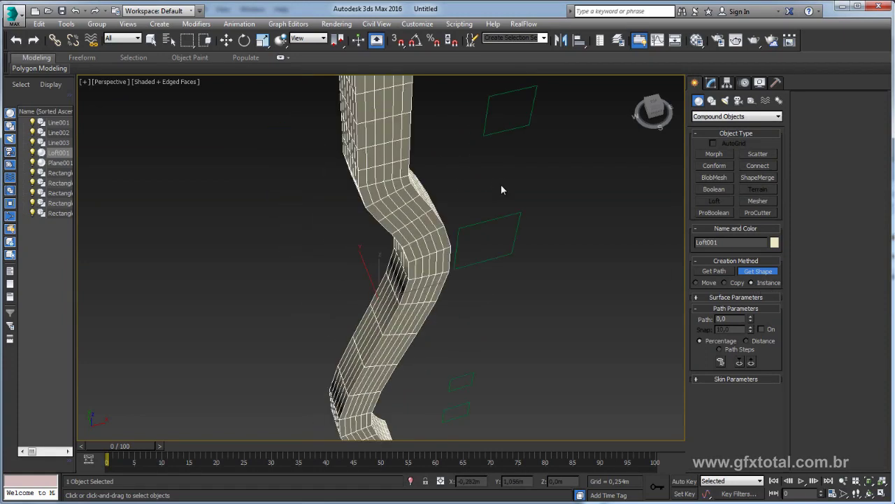
pyautogui.scroll(-3, 501, 185)
pyautogui.scroll(4, 475, 144)
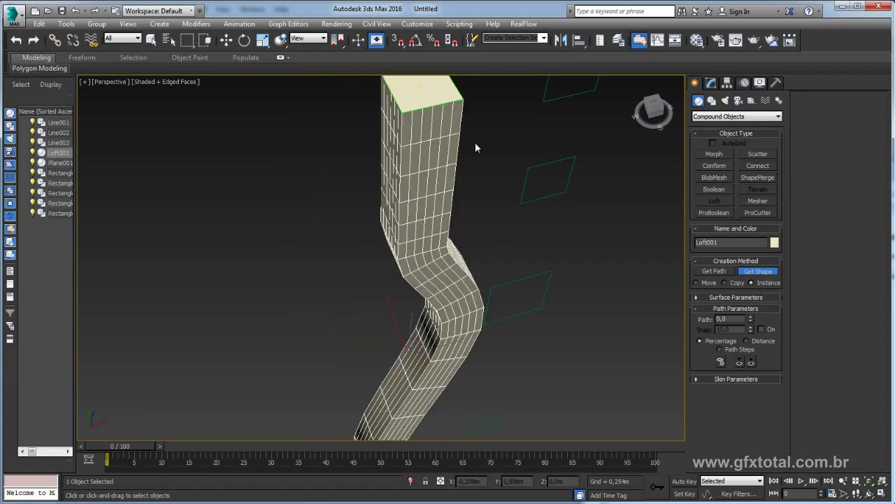
pyautogui.moveTo(475, 144)
pyautogui.mouseDown(button='middle')
pyautogui.moveTo(449, 156)
pyautogui.moveTo(438, 192)
pyautogui.moveTo(588, 261)
pyautogui.moveTo(642, 320)
pyautogui.mouseUp(button='middle')
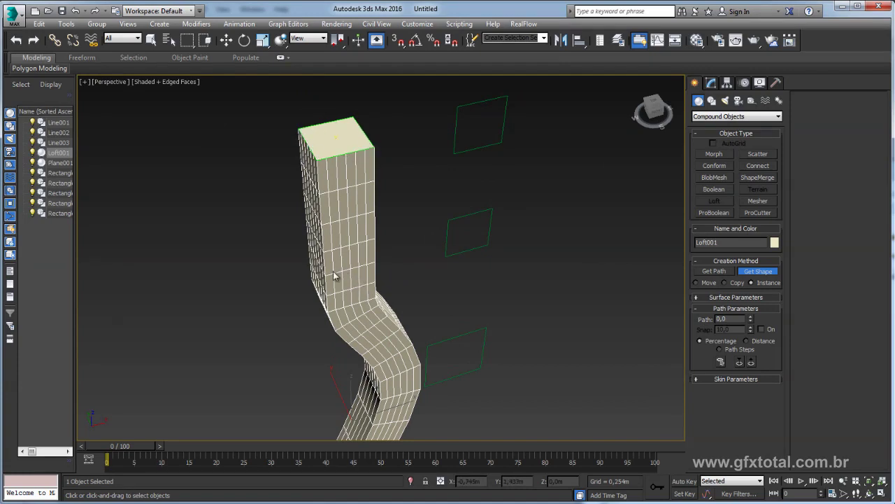
pyautogui.moveTo(354, 284)
pyautogui.keyDown('alt'); pyautogui.mouseDown(button='middle')
pyautogui.moveTo(442, 191)
pyautogui.moveTo(724, 319)
pyautogui.mouseUp(button='middle'); pyautogui.keyUp('alt')
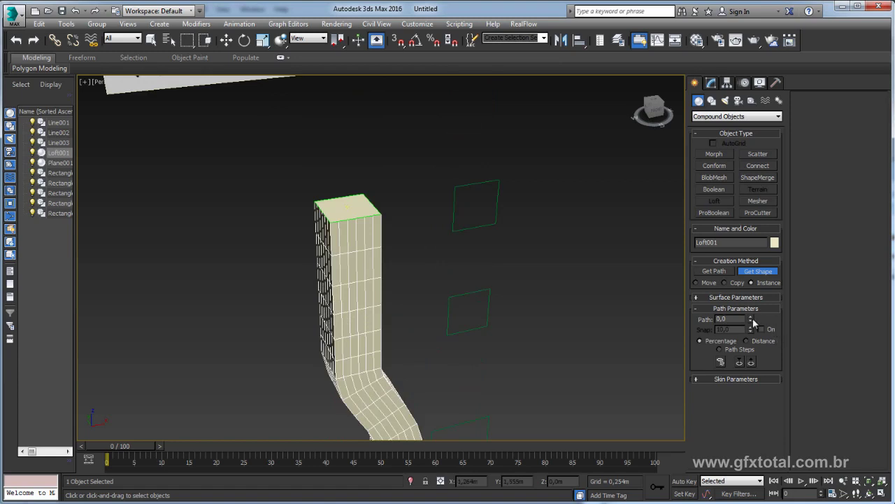
# In wireframe, add a rectangle cross-section to Loft001 at path position 20.64.
pyautogui.moveTo(753, 322); pyautogui.dragTo(751, 315)
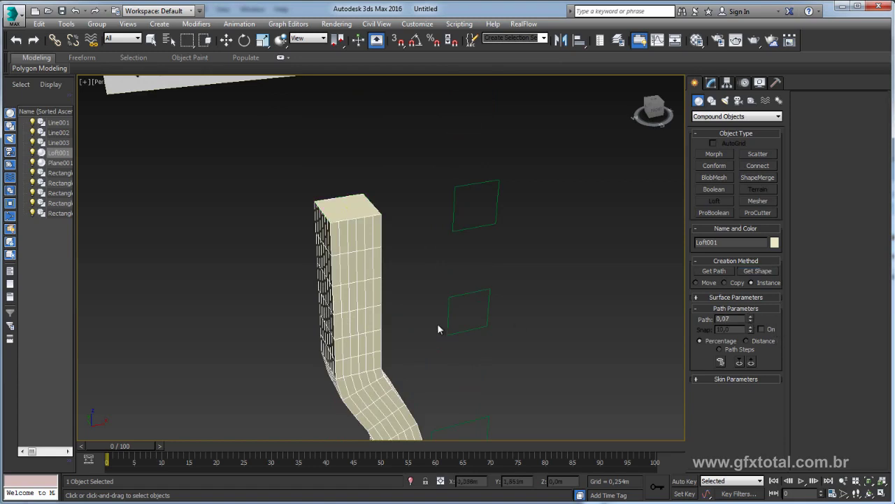
pyautogui.moveTo(437, 329); pyautogui.dragTo(438, 257, button='middle')
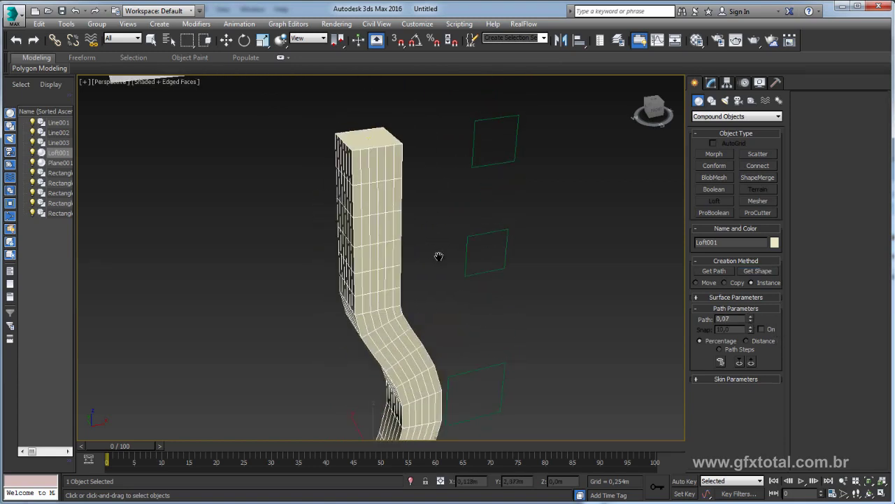
pyautogui.press('F3')
pyautogui.scroll(-4, 439, 245)
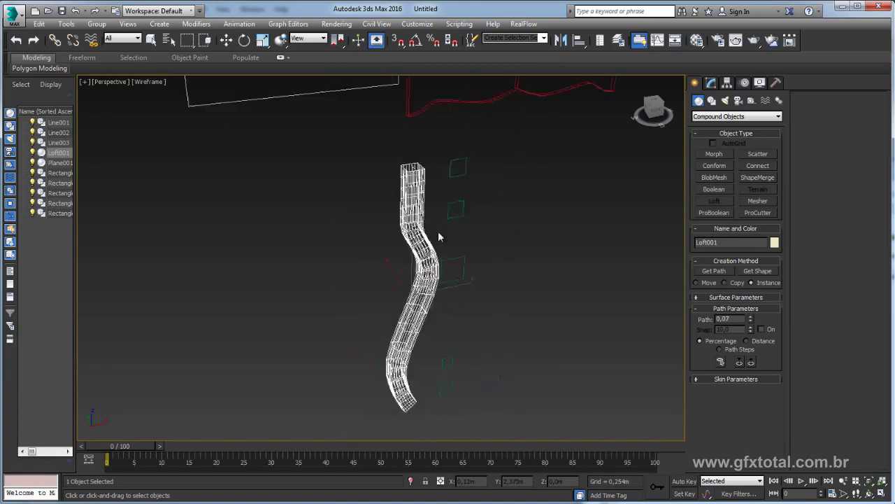
pyautogui.scroll(-2, 438, 234)
pyautogui.scroll(2, 439, 237)
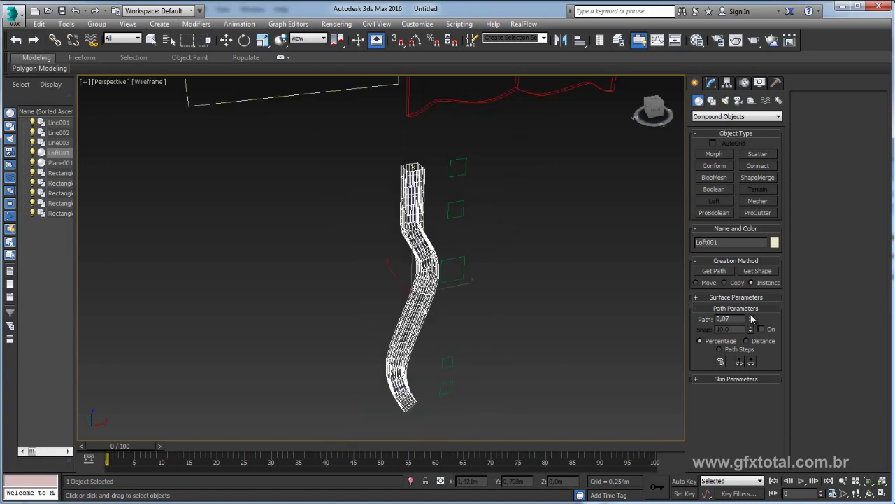
pyautogui.moveTo(752, 318); pyautogui.dragTo(753, 308)
pyautogui.scroll(2, 423, 214)
pyautogui.scroll(3, 423, 213)
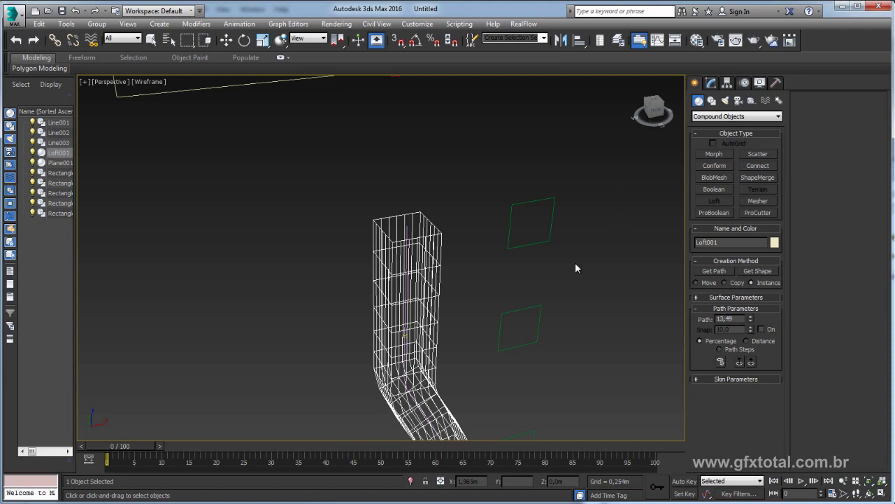
pyautogui.moveTo(578, 265)
pyautogui.keyDown('alt'); pyautogui.mouseDown(button='middle')
pyautogui.moveTo(494, 333)
pyautogui.moveTo(503, 320)
pyautogui.mouseUp(button='middle'); pyautogui.keyUp('alt')
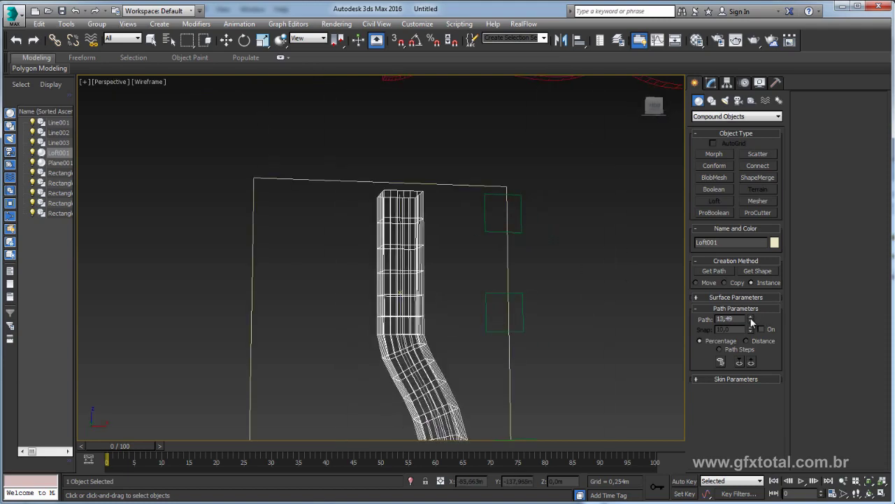
pyautogui.moveTo(751, 320); pyautogui.dragTo(744, 282)
pyautogui.click(759, 271)
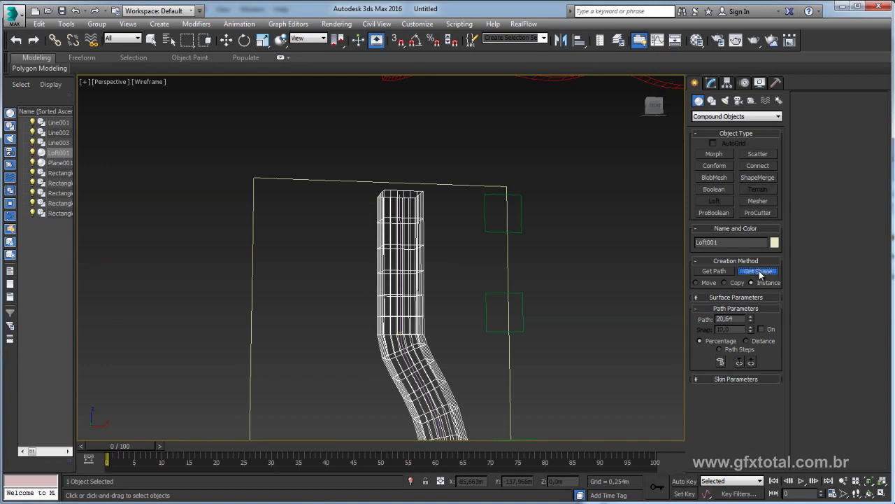
pyautogui.click(523, 291)
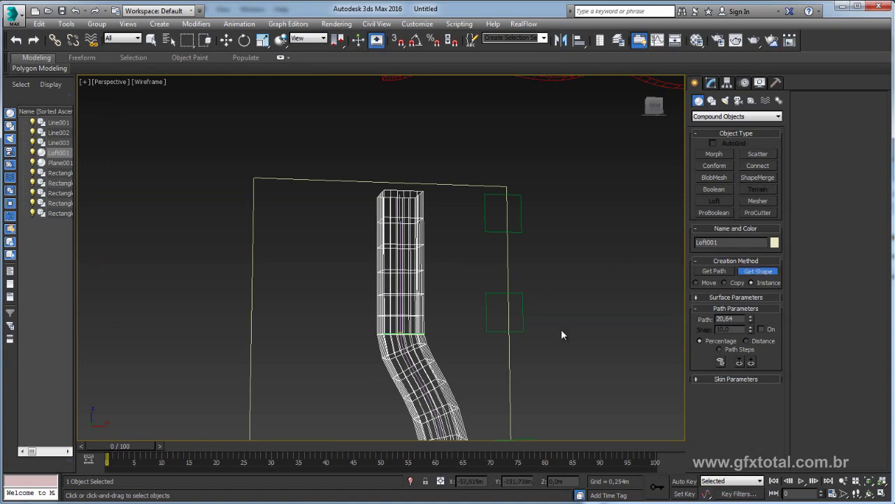
# Add rectangle cross-sections at path positions 41.07 and 83.38.
pyautogui.moveTo(561, 334)
pyautogui.keyDown('alt'); pyautogui.mouseDown(button='middle')
pyautogui.moveTo(568, 317)
pyautogui.moveTo(571, 350)
pyautogui.moveTo(550, 300)
pyautogui.moveTo(484, 311)
pyautogui.mouseUp(button='middle'); pyautogui.keyUp('alt')
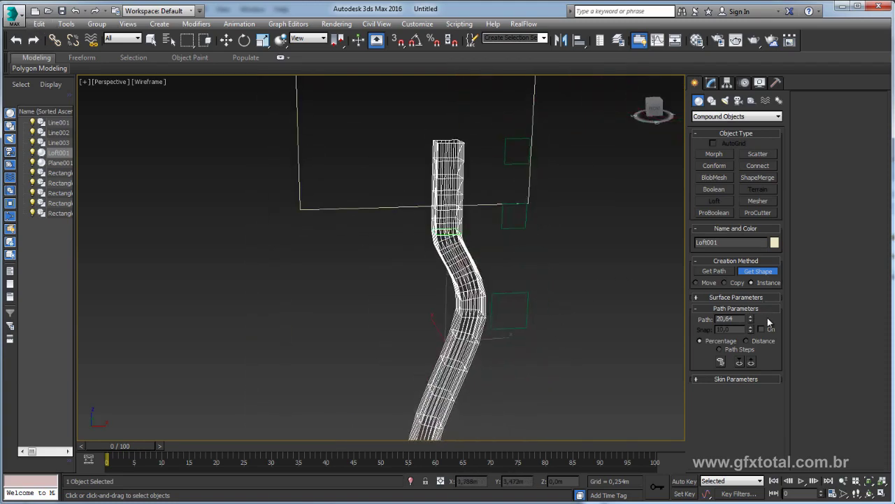
pyautogui.moveTo(751, 319); pyautogui.dragTo(751, 297)
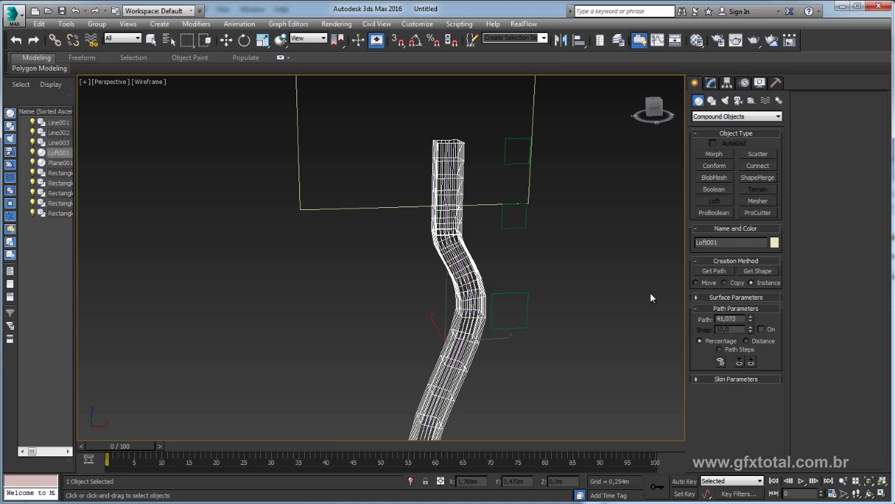
pyautogui.moveTo(650, 297)
pyautogui.keyDown('alt'); pyautogui.mouseDown(button='middle')
pyautogui.moveTo(527, 294)
pyautogui.moveTo(510, 306)
pyautogui.moveTo(544, 314)
pyautogui.moveTo(746, 307)
pyautogui.mouseUp(button='middle'); pyautogui.keyUp('alt')
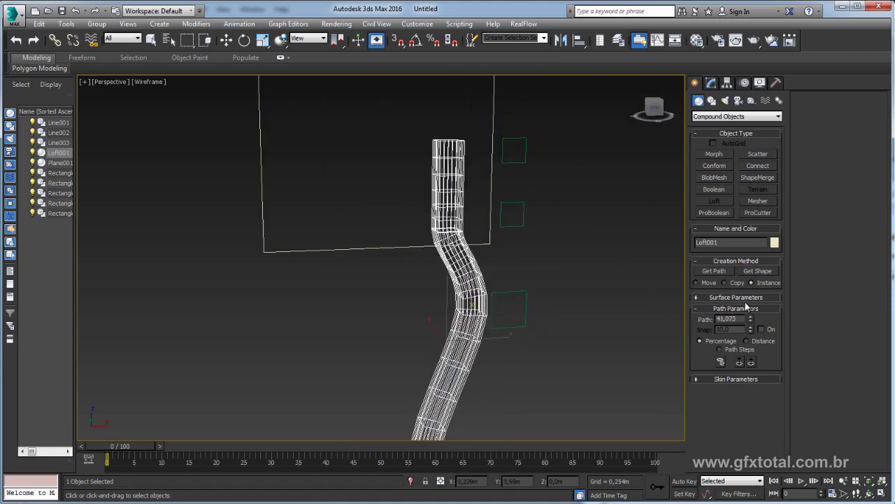
pyautogui.click(759, 271)
pyautogui.moveTo(518, 287)
pyautogui.mouseDown(button='middle')
pyautogui.moveTo(548, 360)
pyautogui.moveTo(555, 304)
pyautogui.moveTo(553, 326)
pyautogui.moveTo(543, 302)
pyautogui.mouseUp(button='middle')
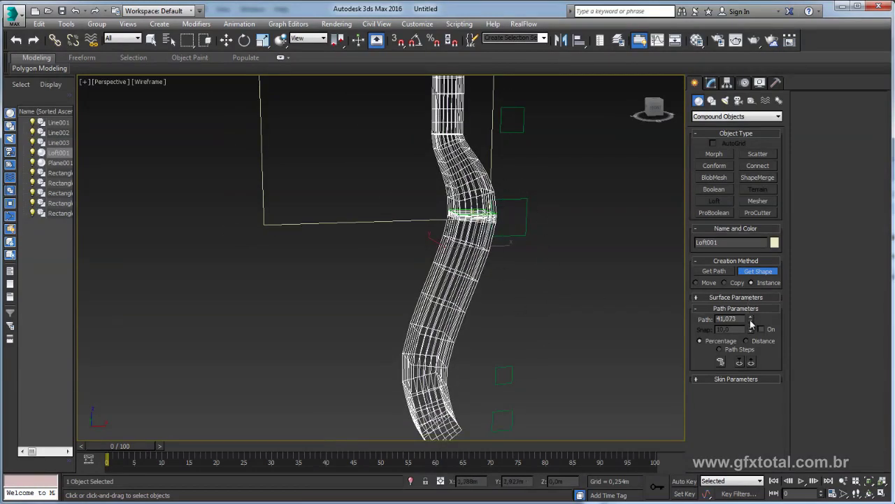
pyautogui.moveTo(750, 319); pyautogui.dragTo(743, 263)
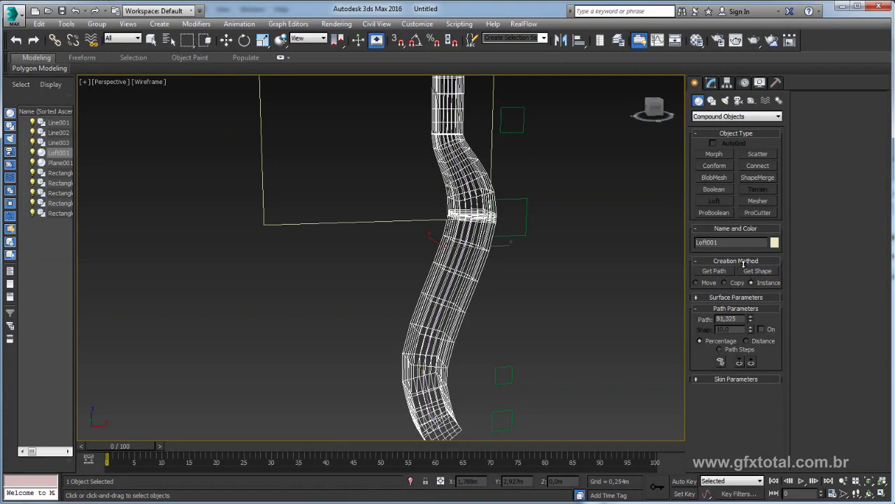
pyautogui.keyDown('alt'); pyautogui.moveTo(521, 308); pyautogui.dragTo(546, 330, button='middle'); pyautogui.keyUp('alt')
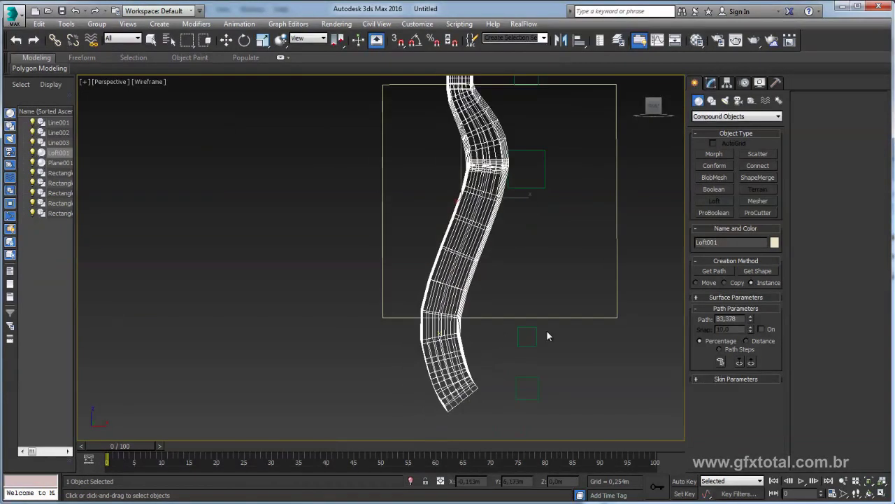
pyautogui.click(759, 271)
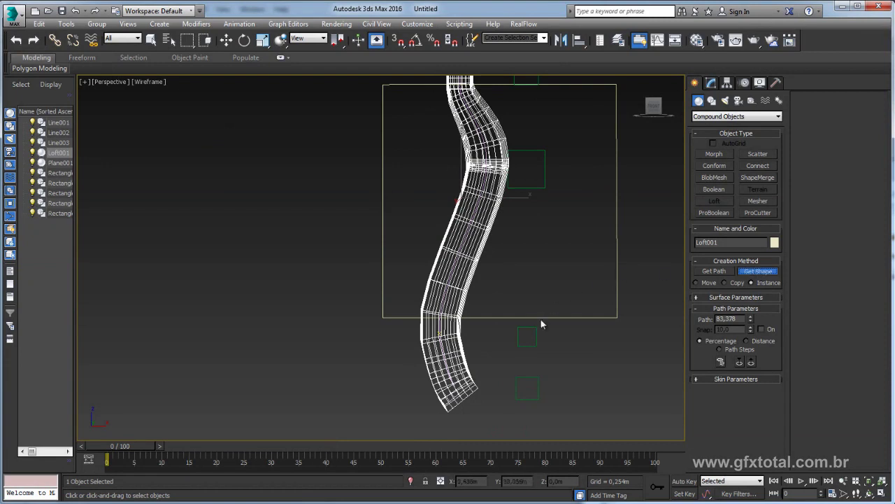
pyautogui.click(536, 329)
# Add the foot rectangle cross-section at path 100 and return to shaded view.
pyautogui.keyDown('alt'); pyautogui.moveTo(526, 361); pyautogui.dragTo(553, 353, button='middle'); pyautogui.keyUp('alt')
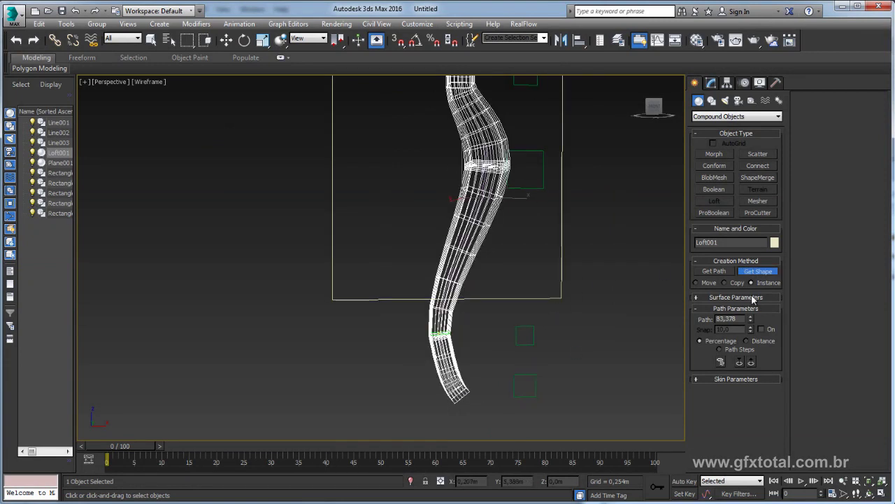
pyautogui.moveTo(752, 319); pyautogui.dragTo(746, 230)
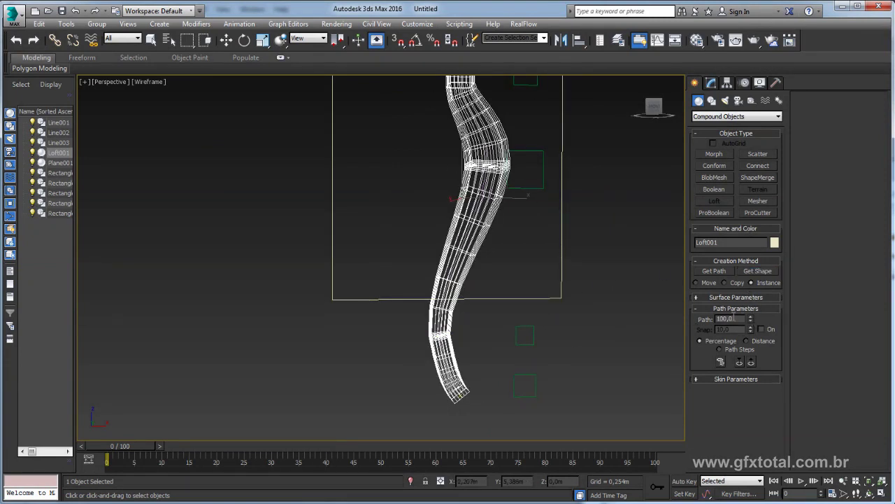
pyautogui.click(758, 272)
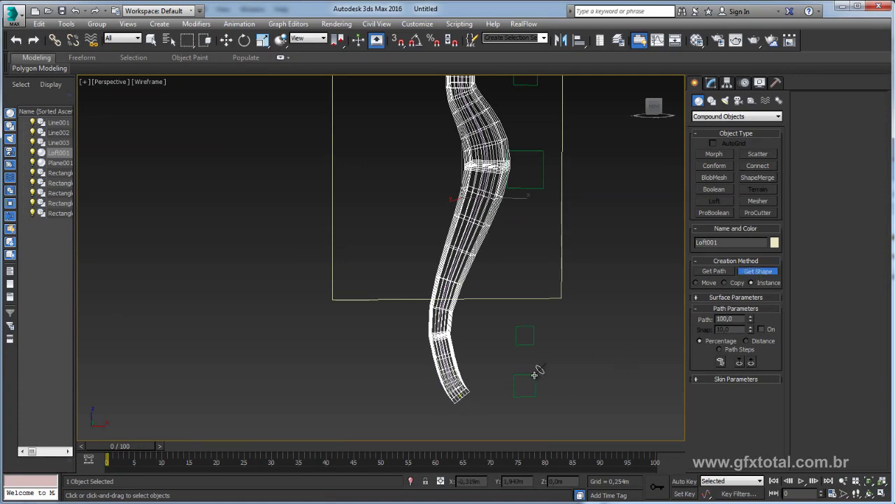
pyautogui.moveTo(542, 367)
pyautogui.keyDown('alt'); pyautogui.mouseDown(button='middle')
pyautogui.moveTo(574, 360)
pyautogui.moveTo(538, 377)
pyautogui.moveTo(561, 338)
pyautogui.moveTo(538, 324)
pyautogui.moveTo(526, 342)
pyautogui.moveTo(532, 282)
pyautogui.moveTo(504, 315)
pyautogui.moveTo(491, 278)
pyautogui.moveTo(618, 256)
pyautogui.moveTo(666, 295)
pyautogui.moveTo(569, 314)
pyautogui.moveTo(500, 278)
pyautogui.moveTo(529, 258)
pyautogui.moveTo(487, 276)
pyautogui.moveTo(575, 284)
pyautogui.moveTo(580, 294)
pyautogui.moveTo(535, 221)
pyautogui.mouseUp(button='middle'); pyautogui.keyUp('alt')
pyautogui.press('F3')
# Move Loft001 left so Line003 and its rectangle profiles sit to its right.
pyautogui.scroll(3, 535, 221)
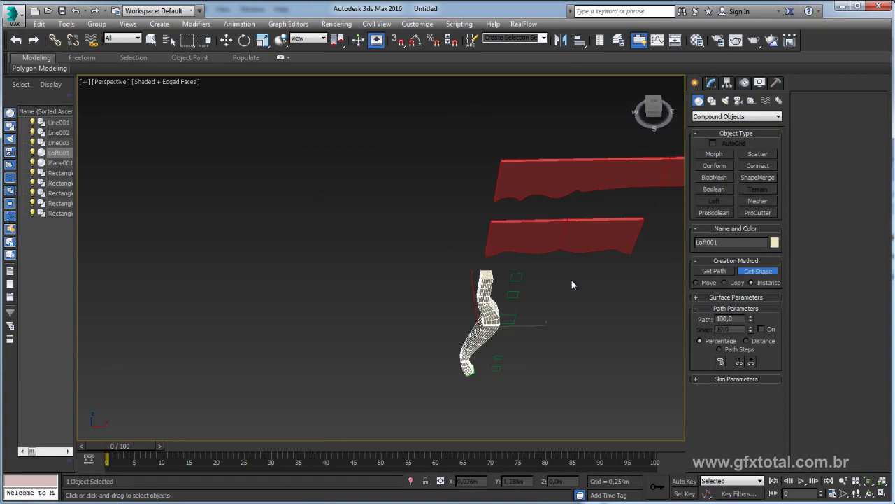
pyautogui.press('w')
pyautogui.click(553, 286)
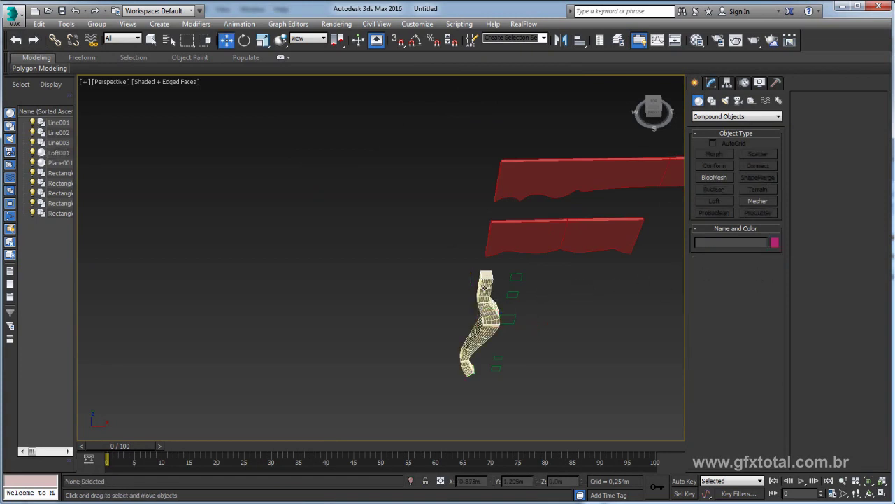
pyautogui.click(493, 333)
pyautogui.moveTo(493, 333); pyautogui.dragTo(468, 330)
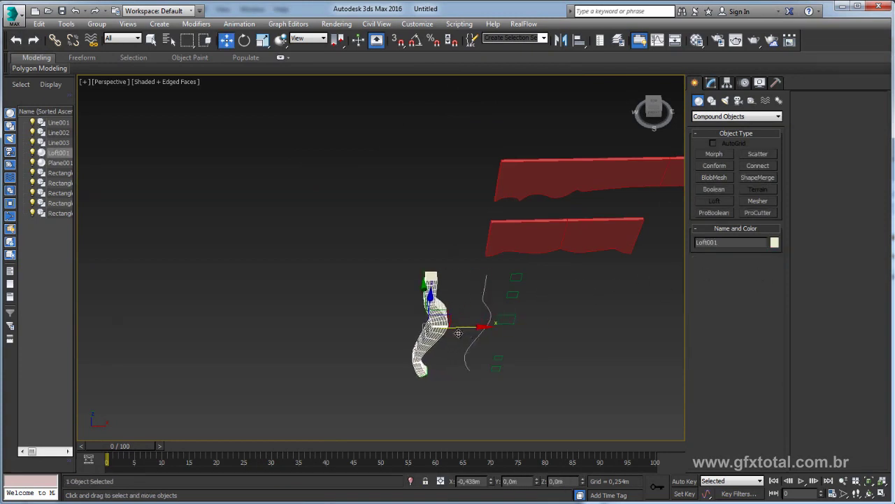
pyautogui.click(487, 311)
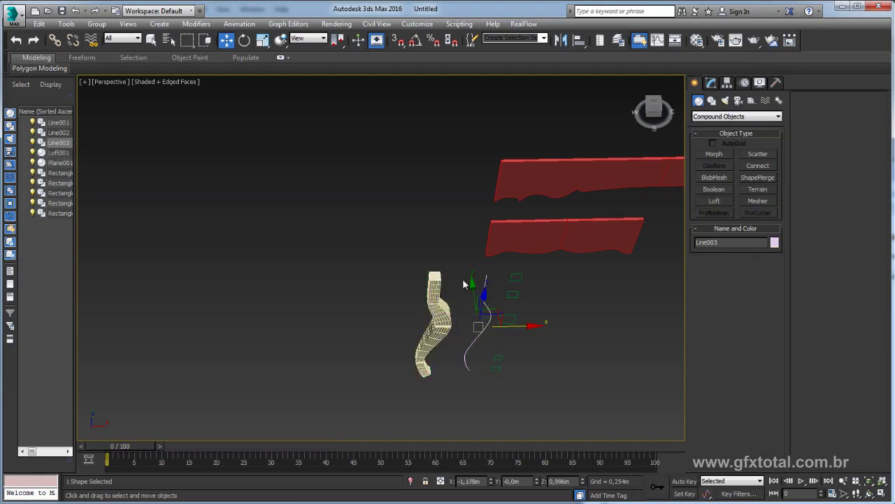
pyautogui.moveTo(536, 304); pyautogui.dragTo(570, 270)
pyautogui.moveTo(488, 389)
pyautogui.mouseDown()
pyautogui.moveTo(530, 348)
pyautogui.moveTo(601, 323)
pyautogui.mouseUp()
pyautogui.click(437, 322)
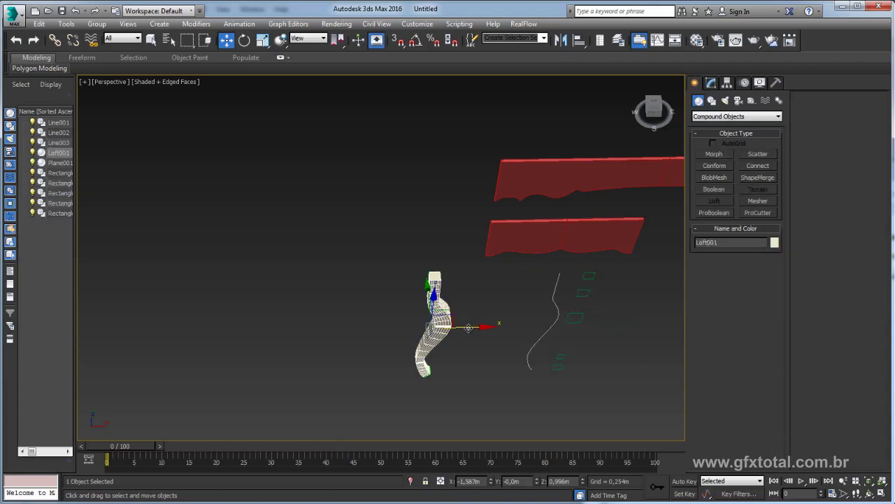
pyautogui.moveTo(462, 332)
pyautogui.mouseDown()
pyautogui.moveTo(365, 328)
pyautogui.moveTo(476, 328)
pyautogui.mouseUp()
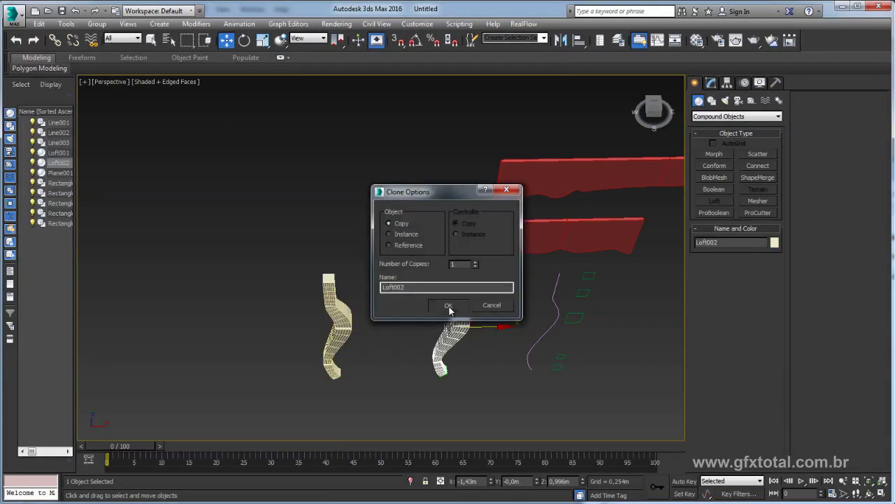
# Clone the leg as Loft002 and rotate it 56,595° on Z, checking the reference photo.
pyautogui.click(450, 304)
pyautogui.press('e')
pyautogui.moveTo(482, 360)
pyautogui.mouseDown()
pyautogui.moveTo(306, 368)
pyautogui.moveTo(326, 363)
pyautogui.mouseUp()
pyautogui.moveTo(615, 273)
pyautogui.keyDown('alt'); pyautogui.mouseDown(button='middle')
pyautogui.moveTo(611, 304)
pyautogui.moveTo(612, 294)
pyautogui.mouseUp(button='middle'); pyautogui.keyUp('alt')
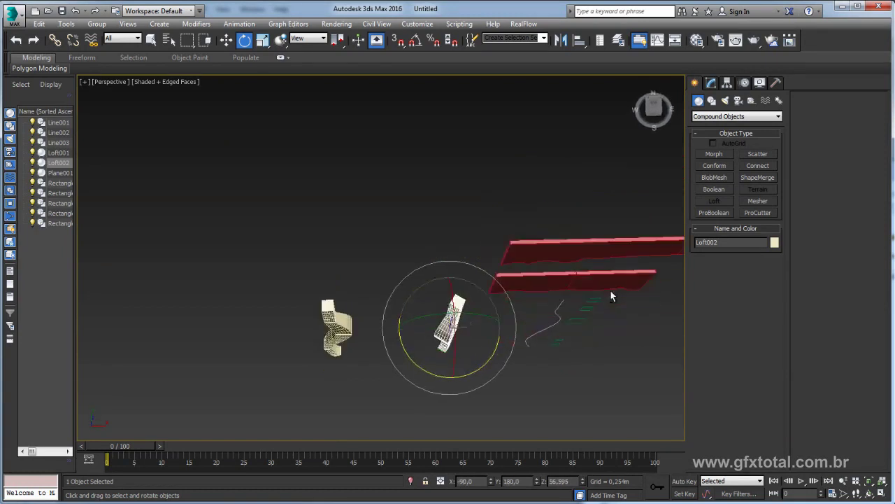
pyautogui.hotkey('alt', 'Tab')
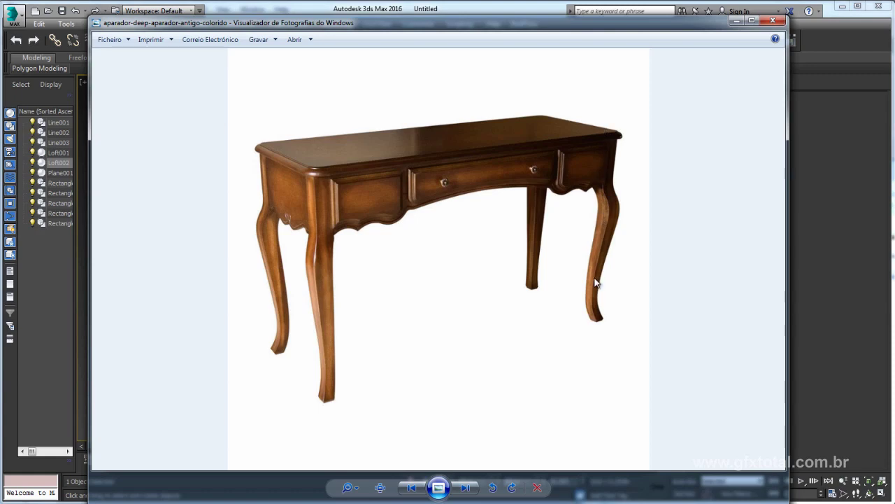
pyautogui.hotkey('alt', 'Tab')
pyautogui.keyDown('alt'); pyautogui.moveTo(513, 336); pyautogui.dragTo(494, 301, button='middle'); pyautogui.keyUp('alt')
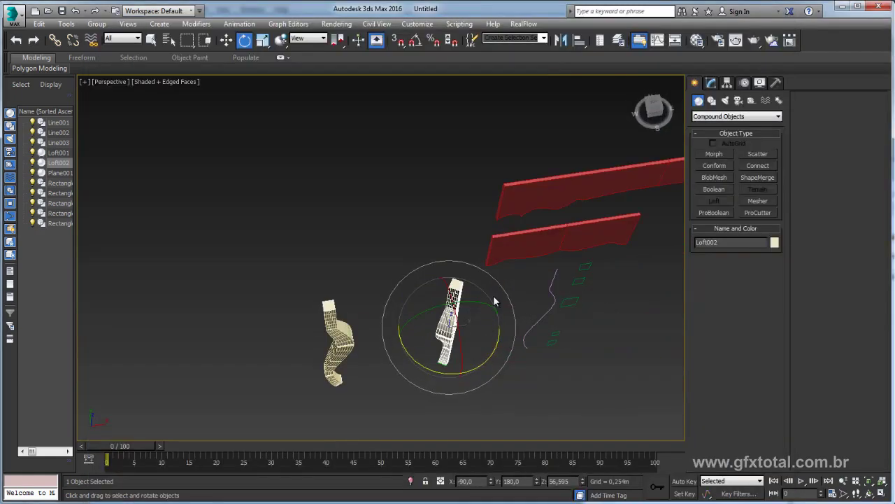
# Delete Loft002 and move the original Loft001 right, near its path.
pyautogui.press('Delete')
pyautogui.click(355, 339)
pyautogui.press('w')
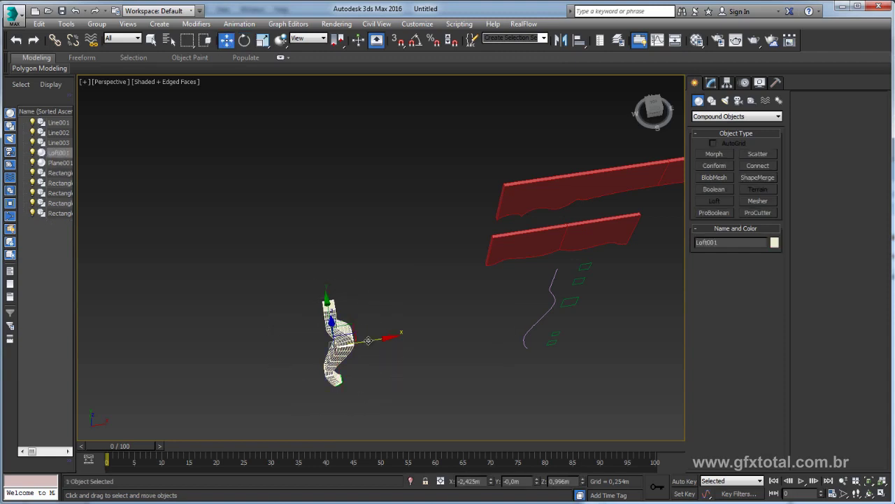
pyautogui.moveTo(368, 337); pyautogui.dragTo(491, 338)
# Rotate Loft001 about 175° on Z with Angle Snap enabled.
pyautogui.press('e')
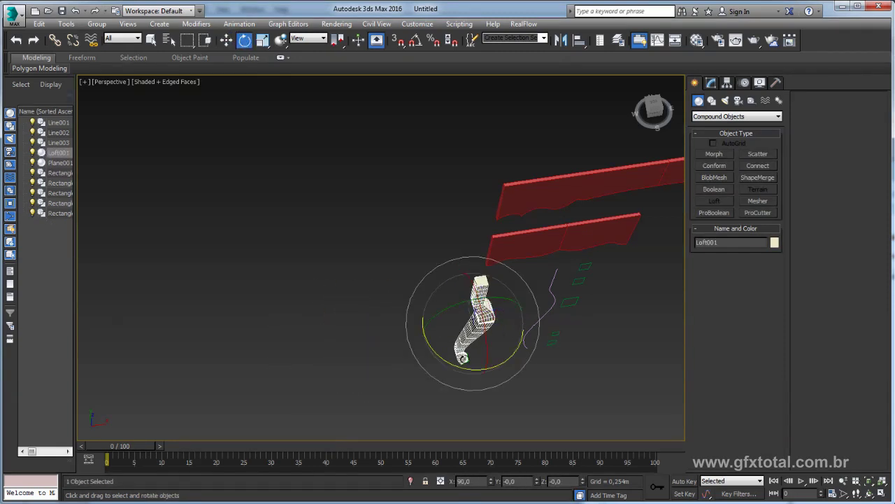
pyautogui.keyDown('alt'); pyautogui.moveTo(491, 337); pyautogui.dragTo(477, 298, button='middle'); pyautogui.keyUp('alt')
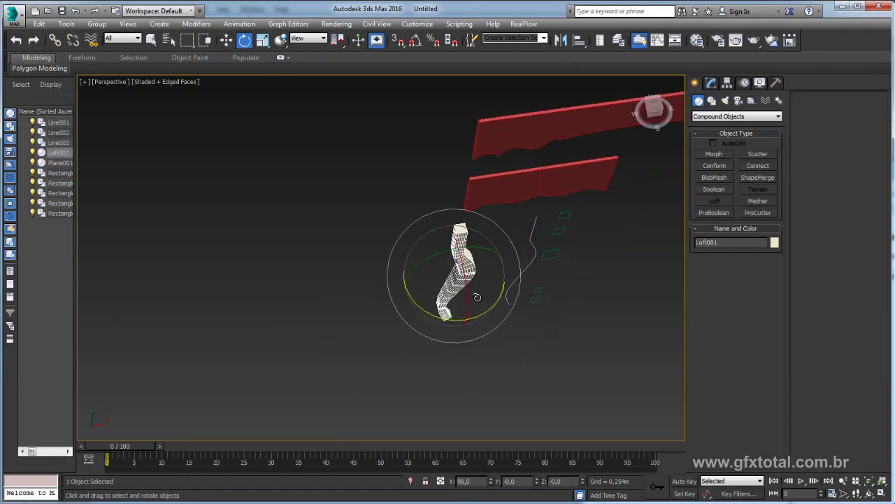
pyautogui.click(418, 41)
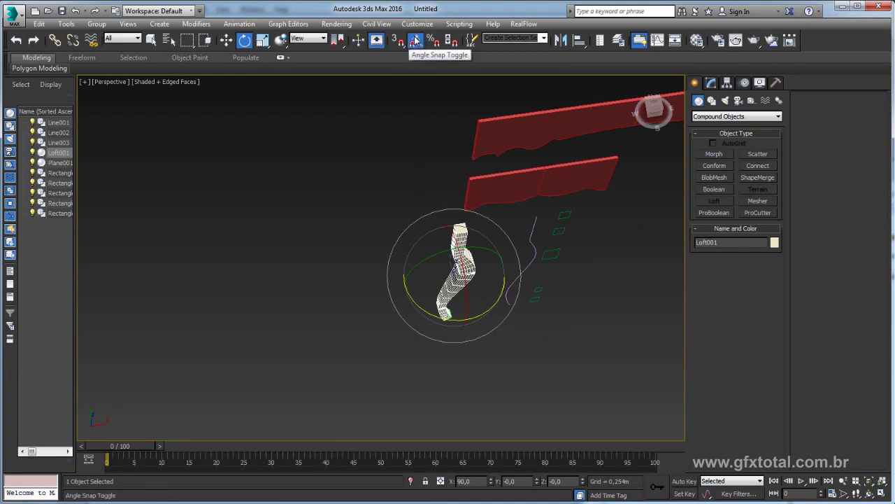
pyautogui.moveTo(419, 305)
pyautogui.mouseDown()
pyautogui.moveTo(538, 307)
pyautogui.moveTo(523, 258)
pyautogui.mouseUp()
pyautogui.moveTo(523, 258)
pyautogui.keyDown('alt'); pyautogui.mouseDown(button='middle')
pyautogui.moveTo(537, 295)
pyautogui.moveTo(565, 220)
pyautogui.moveTo(517, 314)
pyautogui.moveTo(473, 315)
pyautogui.mouseUp(button='middle'); pyautogui.keyUp('alt')
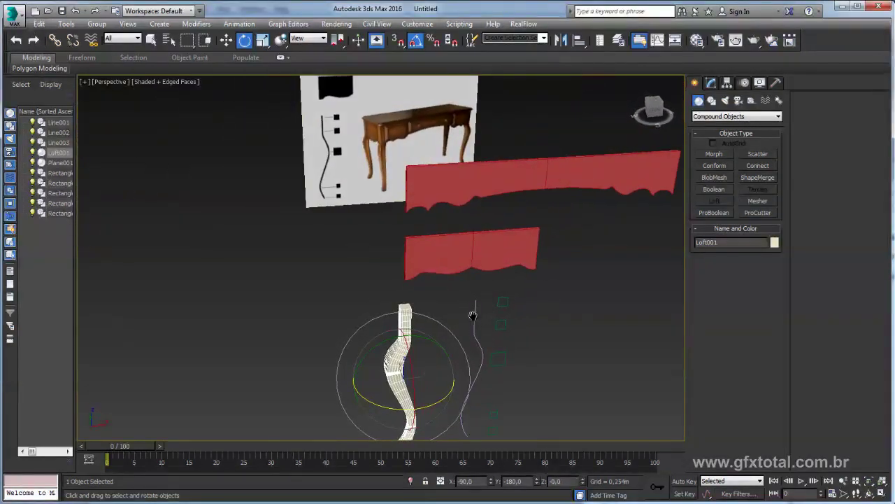
# Select apron Line001 and move it down toward the top of the lofted leg.
pyautogui.click(446, 187)
pyautogui.press('w')
pyautogui.moveTo(485, 169); pyautogui.dragTo(496, 284)
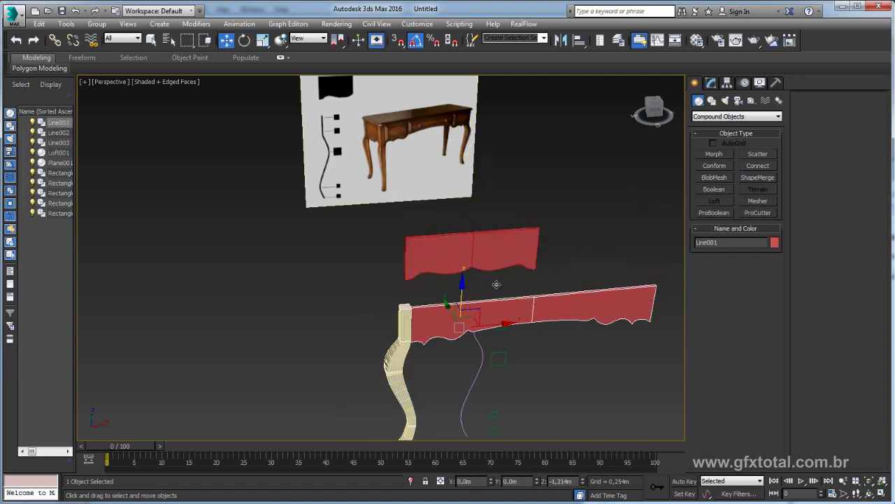
pyautogui.moveTo(496, 284); pyautogui.dragTo(499, 323)
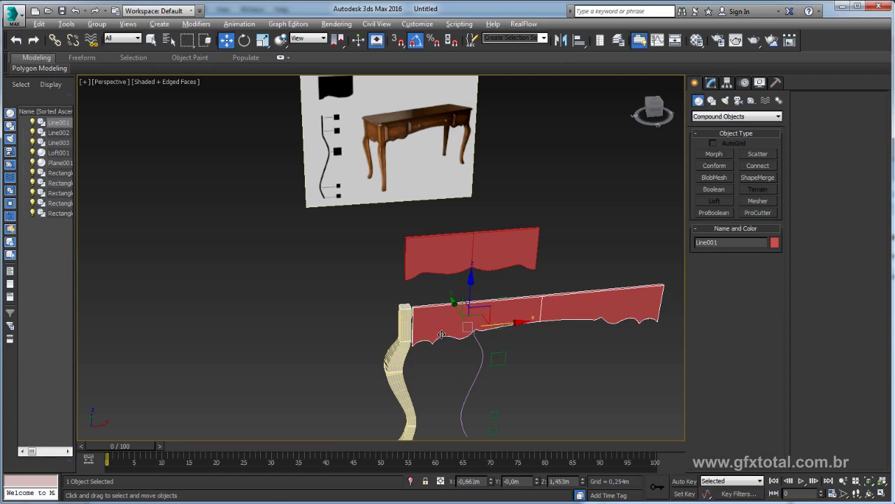
pyautogui.keyDown('alt'); pyautogui.moveTo(442, 334); pyautogui.dragTo(459, 329, button='middle'); pyautogui.keyUp('alt')
pyautogui.scroll(5, 459, 340)
pyautogui.scroll(-2, 460, 340)
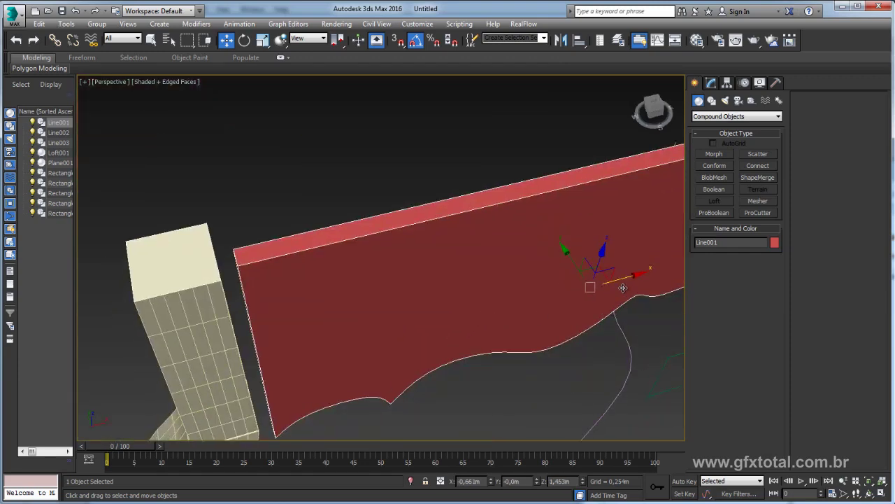
# Fine-tune Line001 until its end meets Loft001, checking from several angles.
pyautogui.moveTo(623, 277); pyautogui.dragTo(612, 279)
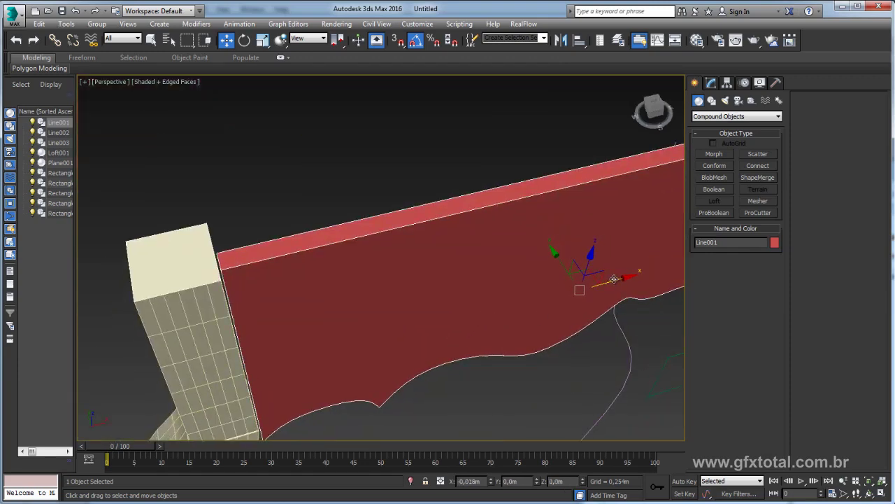
pyautogui.keyDown('alt'); pyautogui.moveTo(612, 280); pyautogui.dragTo(571, 189, button='middle'); pyautogui.keyUp('alt')
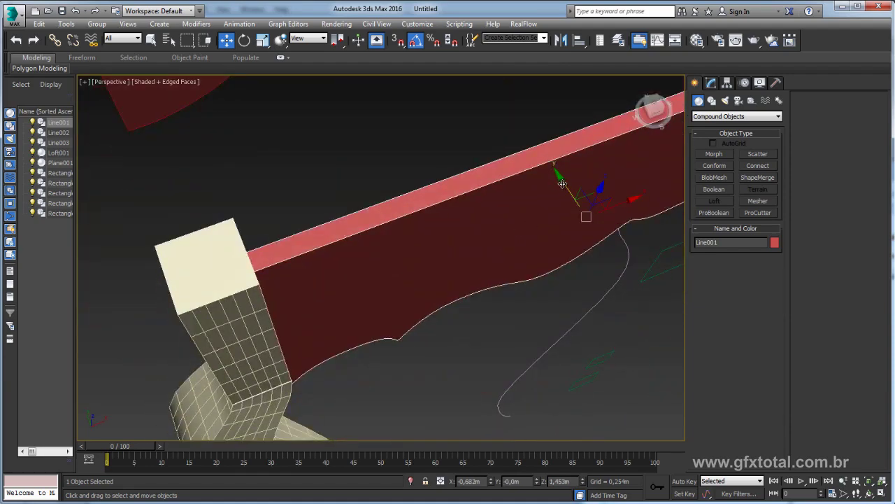
pyautogui.moveTo(571, 188); pyautogui.dragTo(556, 199)
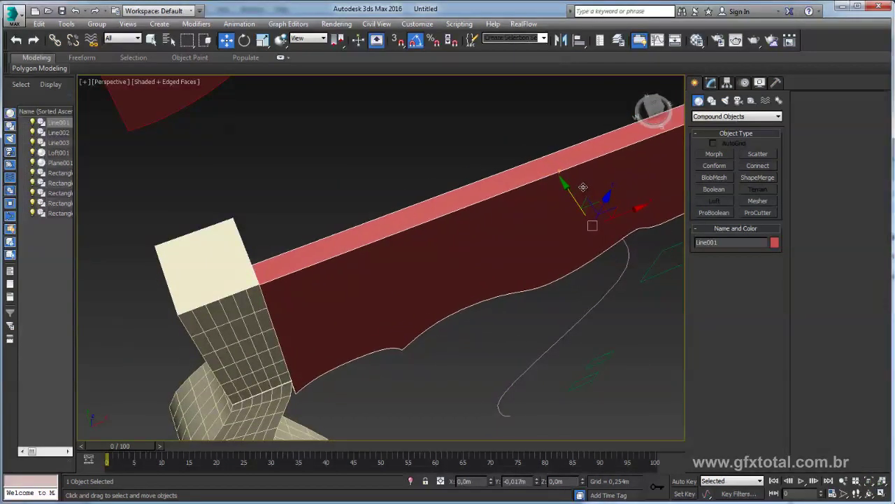
pyautogui.keyDown('alt'); pyautogui.moveTo(556, 199); pyautogui.dragTo(553, 226, button='middle'); pyautogui.keyUp('alt')
pyautogui.scroll(-5, 548, 221)
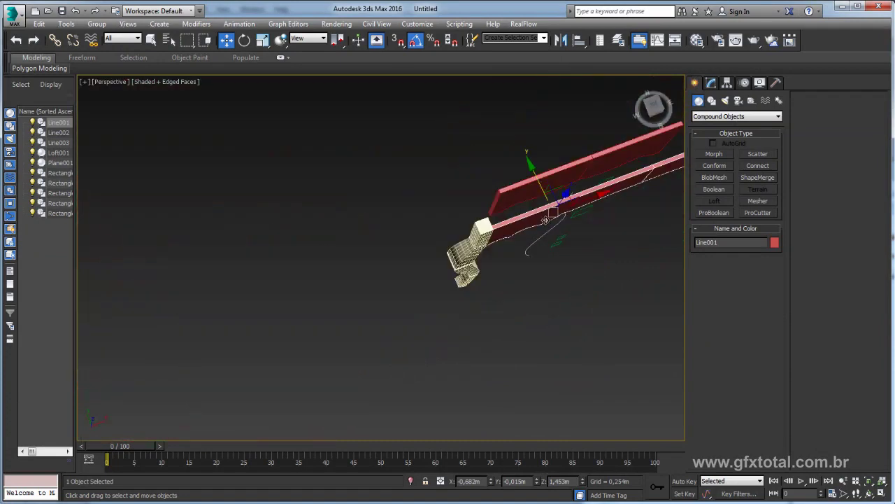
pyautogui.moveTo(542, 210)
pyautogui.keyDown('alt'); pyautogui.mouseDown(button='middle')
pyautogui.moveTo(496, 221)
pyautogui.moveTo(506, 210)
pyautogui.mouseUp(button='middle'); pyautogui.keyUp('alt')
pyautogui.click(506, 211)
# Stand apron Line002 upright about X and lower it beside the lofted leg's top.
pyautogui.press('e')
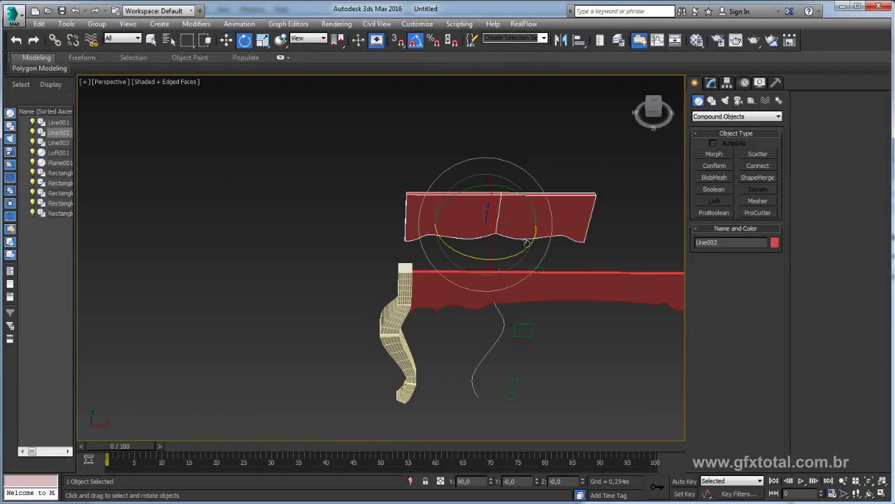
pyautogui.moveTo(518, 251); pyautogui.dragTo(470, 265)
pyautogui.press('w')
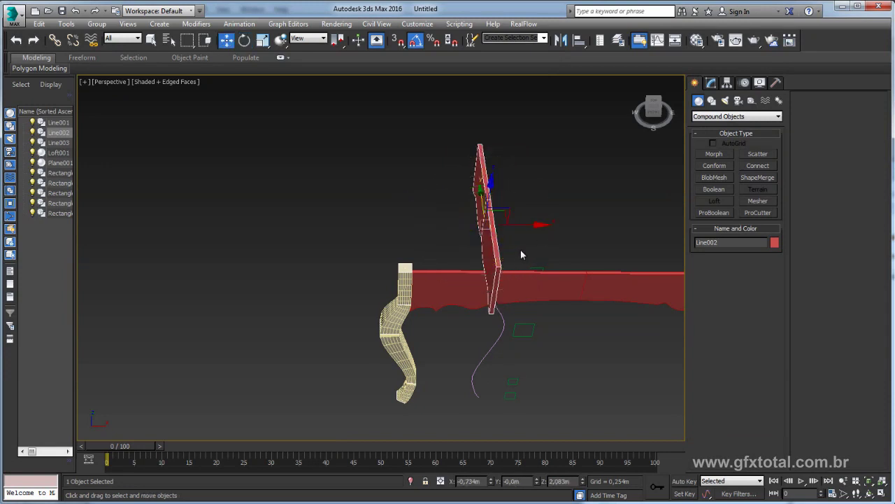
pyautogui.moveTo(521, 250)
pyautogui.keyDown('alt'); pyautogui.mouseDown(button='middle')
pyautogui.moveTo(531, 275)
pyautogui.moveTo(559, 196)
pyautogui.moveTo(555, 184)
pyautogui.mouseUp(button='middle'); pyautogui.keyUp('alt')
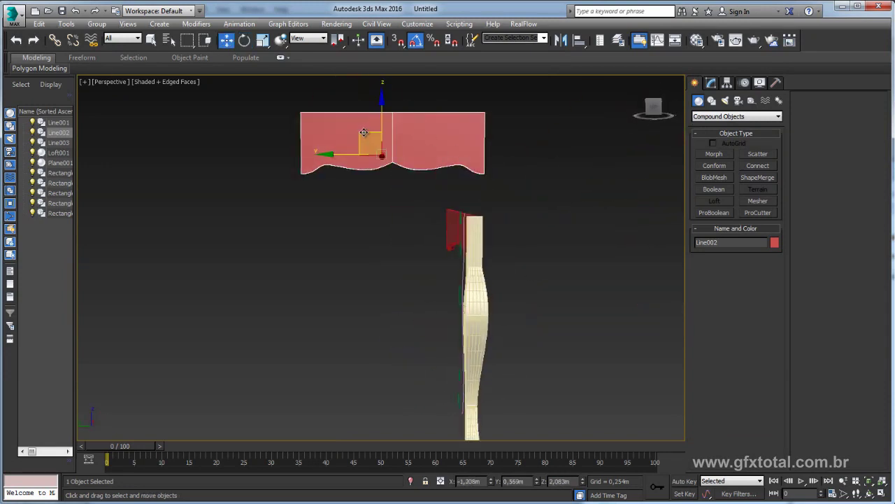
pyautogui.moveTo(371, 127); pyautogui.dragTo(346, 234)
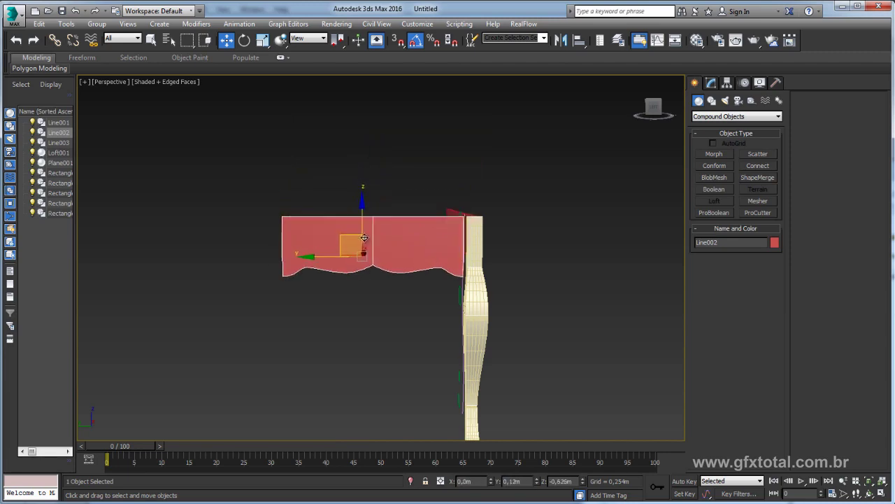
pyautogui.moveTo(346, 234)
pyautogui.keyDown('alt'); pyautogui.mouseDown(button='middle')
pyautogui.moveTo(508, 262)
pyautogui.moveTo(450, 200)
pyautogui.moveTo(425, 210)
pyautogui.moveTo(444, 355)
pyautogui.moveTo(412, 324)
pyautogui.moveTo(413, 135)
pyautogui.mouseUp(button='middle'); pyautogui.keyUp('alt')
pyautogui.scroll(5, 449, 200)
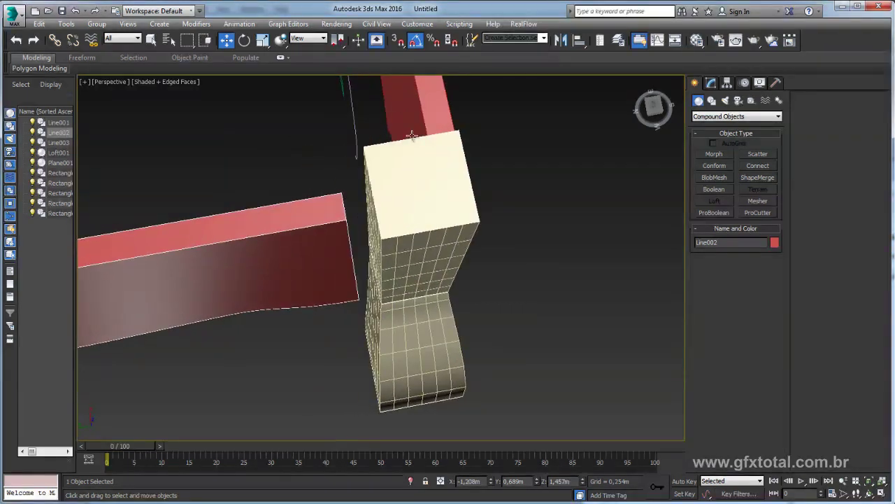
# Turn on vertex snapping and snap Line002's corner to the leg's top block.
pyautogui.click(398, 40)
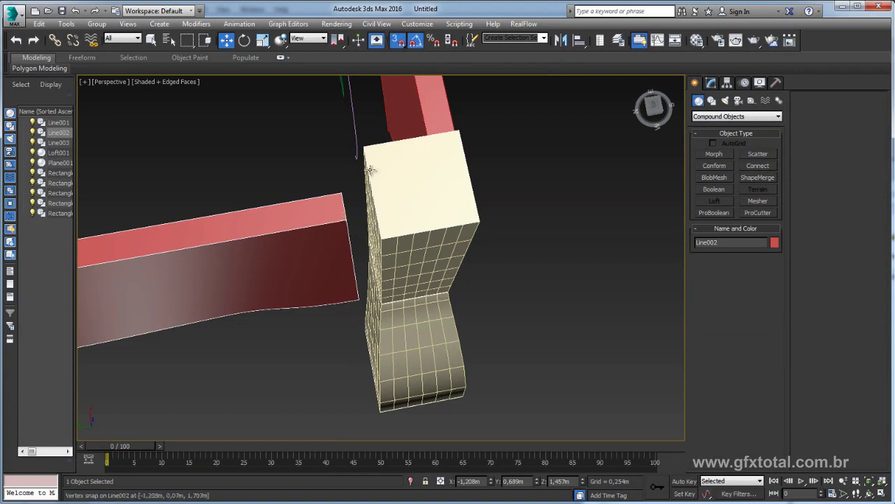
pyautogui.rightClick(398, 41)
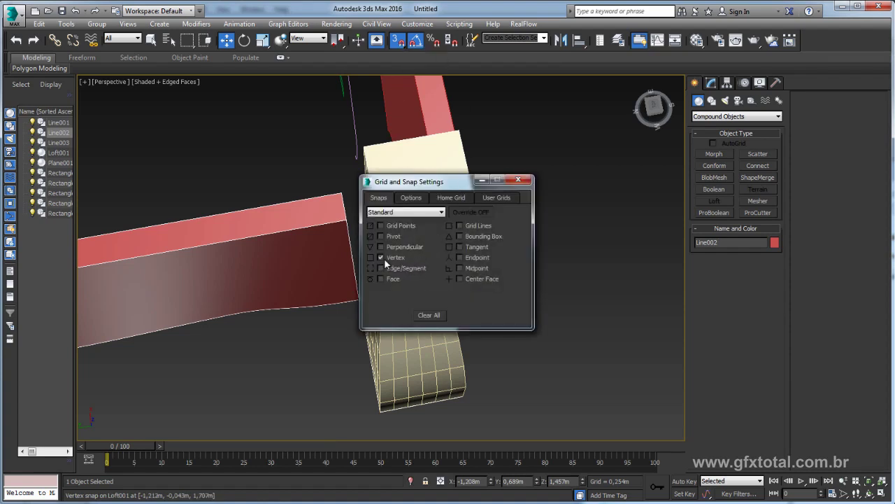
pyautogui.click(518, 180)
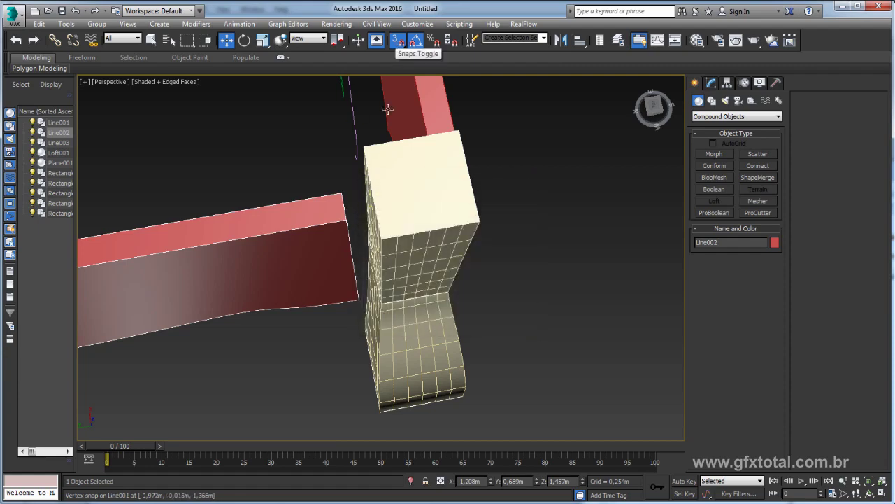
pyautogui.moveTo(389, 104)
pyautogui.mouseDown(button='middle')
pyautogui.moveTo(329, 220)
pyautogui.moveTo(315, 184)
pyautogui.moveTo(279, 170)
pyautogui.mouseUp(button='middle')
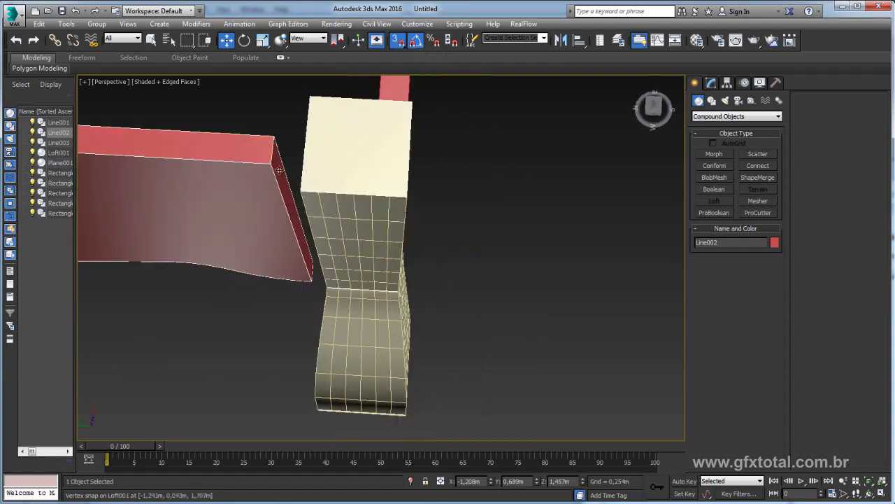
pyautogui.moveTo(272, 164); pyautogui.dragTo(297, 190)
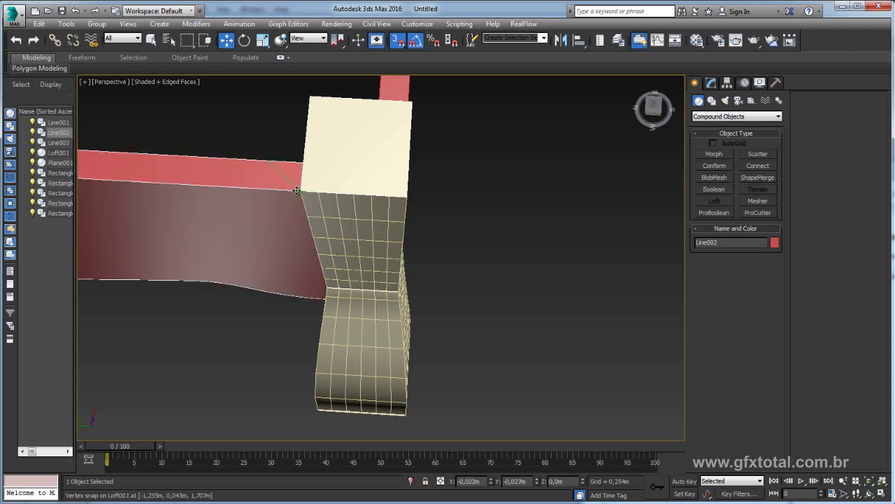
# Snap apron Line001's end to a vertex at the leg's top.
pyautogui.moveTo(363, 200)
pyautogui.keyDown('alt'); pyautogui.mouseDown(button='middle')
pyautogui.moveTo(344, 192)
pyautogui.moveTo(386, 175)
pyautogui.moveTo(357, 200)
pyautogui.moveTo(359, 280)
pyautogui.mouseUp(button='middle'); pyautogui.keyUp('alt')
pyautogui.click(386, 191)
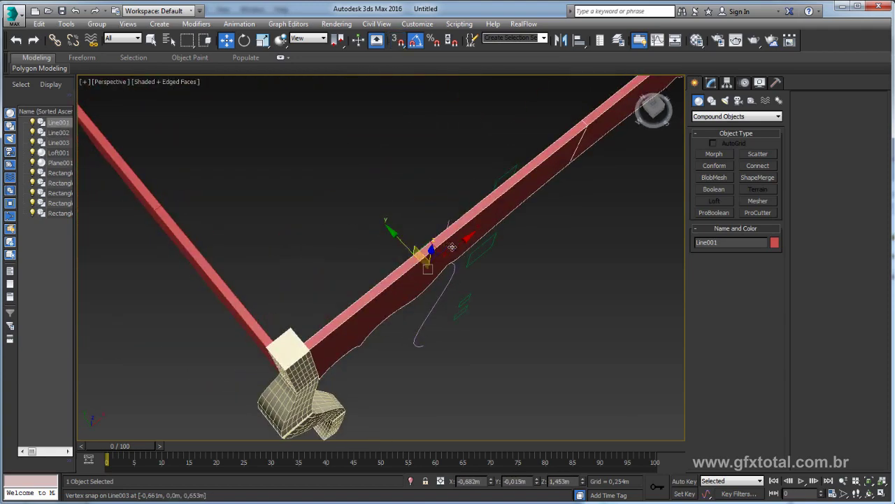
pyautogui.moveTo(455, 255); pyautogui.dragTo(475, 242)
pyautogui.press('s')
pyautogui.scroll(5, 341, 312)
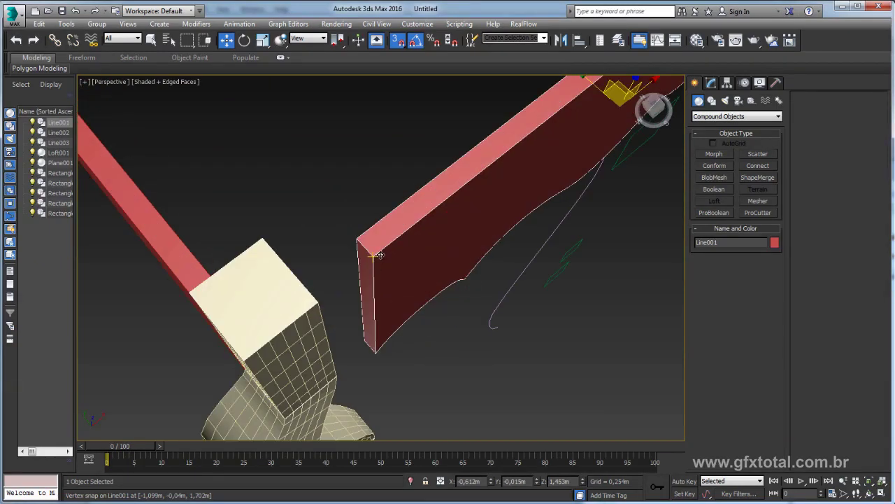
# Select Loft001 and inspect how the leg and both aprons meet.
pyautogui.keyDown('alt'); pyautogui.moveTo(373, 255); pyautogui.dragTo(372, 320, button='middle'); pyautogui.keyUp('alt')
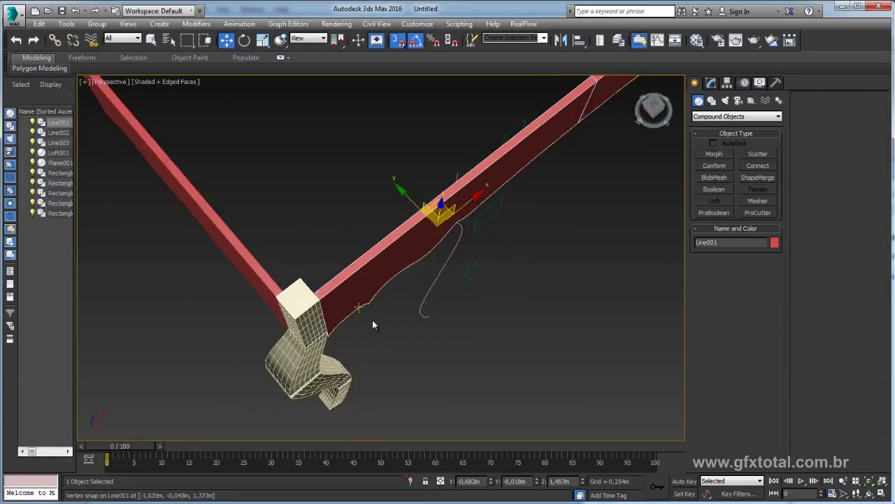
pyautogui.scroll(5, 431, 270)
pyautogui.scroll(-5, 431, 276)
pyautogui.click(458, 259)
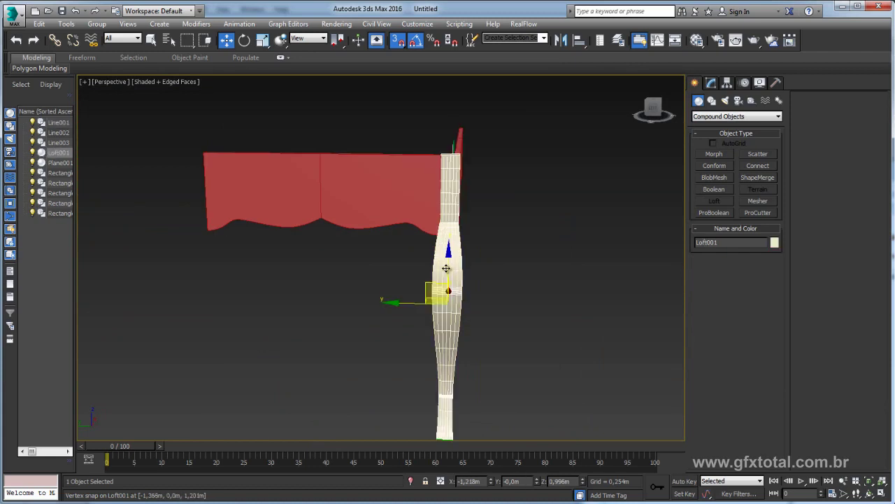
pyautogui.moveTo(458, 259)
pyautogui.keyDown('alt'); pyautogui.mouseDown(button='middle')
pyautogui.moveTo(433, 324)
pyautogui.moveTo(402, 266)
pyautogui.mouseUp(button='middle'); pyautogui.keyUp('alt')
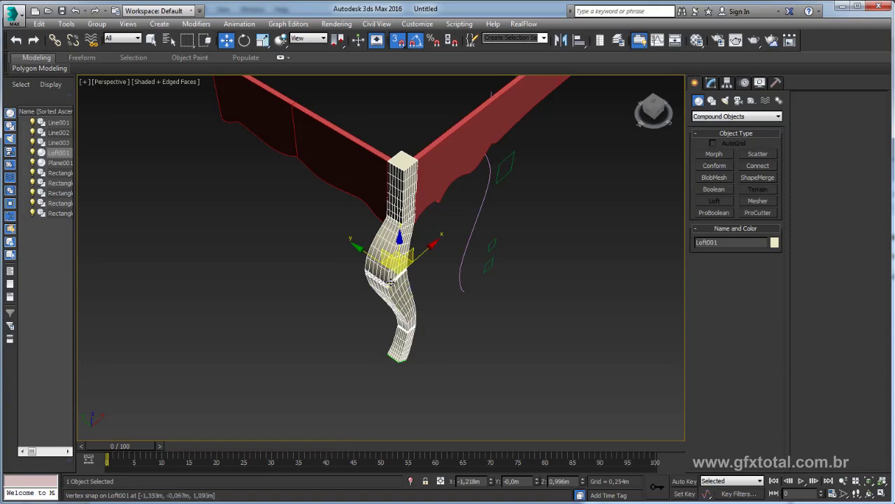
pyautogui.keyDown('alt'); pyautogui.moveTo(441, 308); pyautogui.dragTo(408, 286, button='middle'); pyautogui.keyUp('alt')
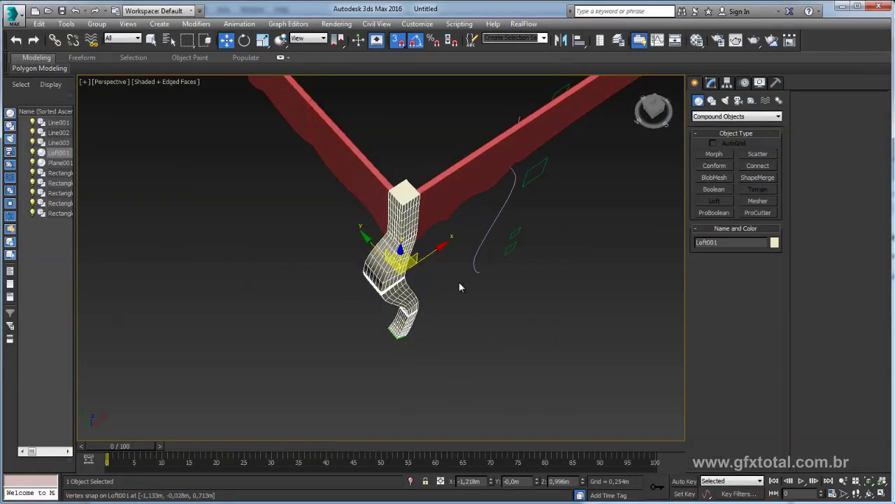
# Move path spline Line003 lower in the scene with snapping off.
pyautogui.click(512, 188)
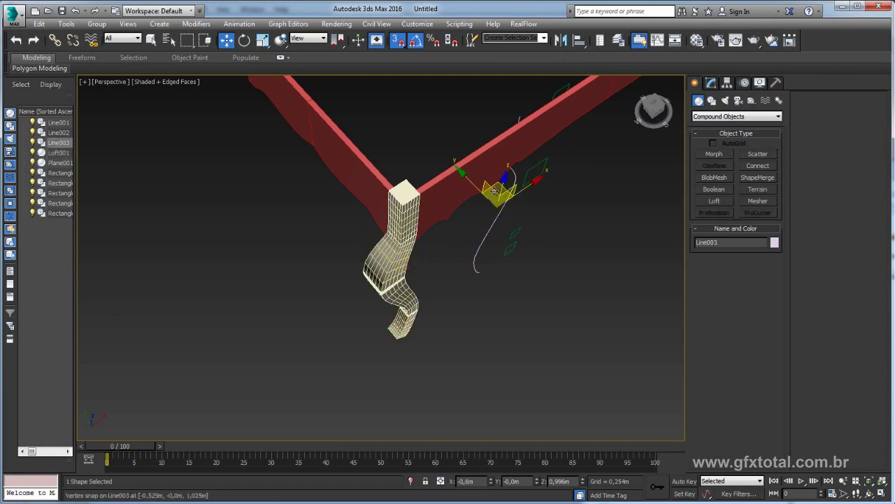
pyautogui.moveTo(494, 188)
pyautogui.mouseDown()
pyautogui.moveTo(493, 252)
pyautogui.moveTo(487, 231)
pyautogui.moveTo(475, 281)
pyautogui.moveTo(466, 285)
pyautogui.mouseUp()
pyautogui.press('s')
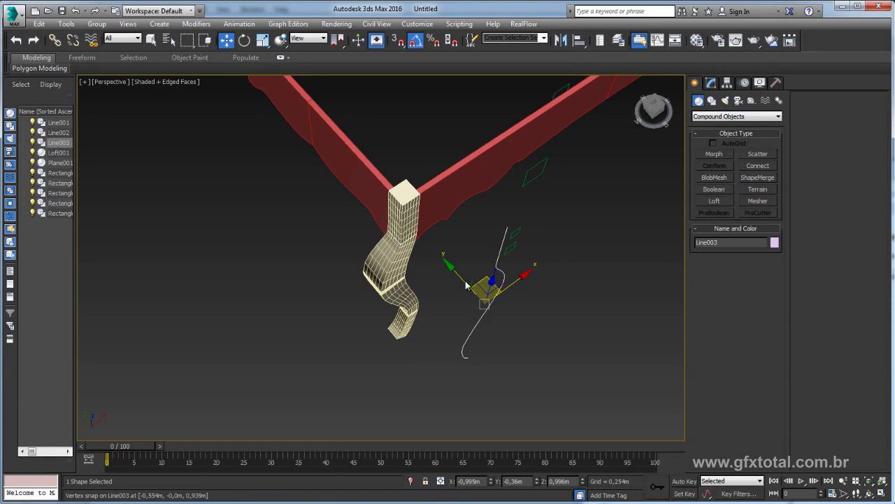
pyautogui.keyDown('alt'); pyautogui.moveTo(536, 303); pyautogui.dragTo(529, 303, button='middle'); pyautogui.keyUp('alt')
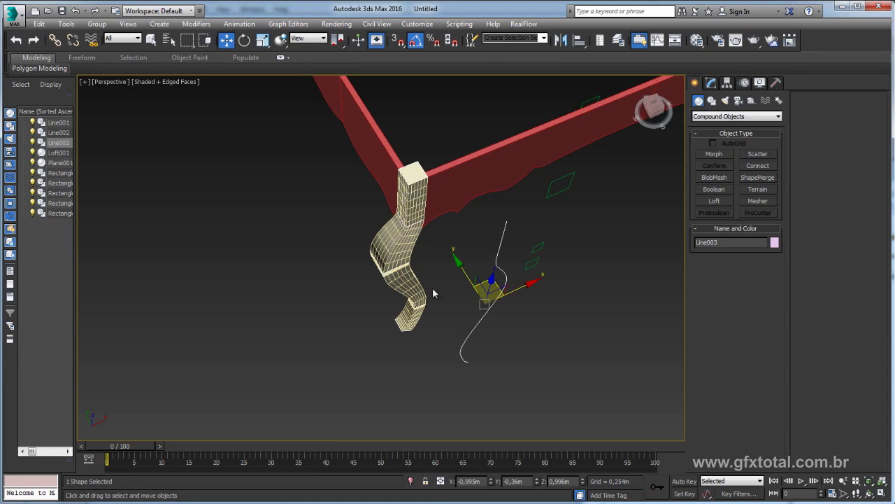
# Rotate Line003 180° about Z and put it at Vertex sub-object level.
pyautogui.press('e')
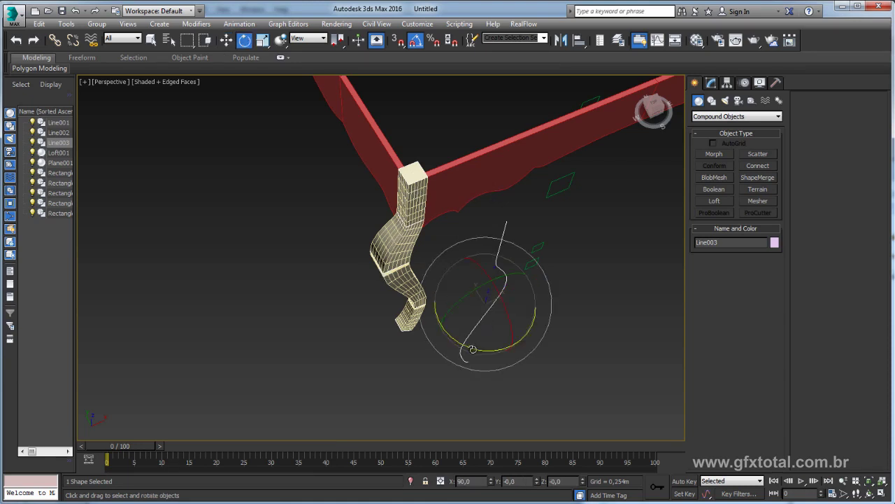
pyautogui.moveTo(473, 349); pyautogui.dragTo(568, 338)
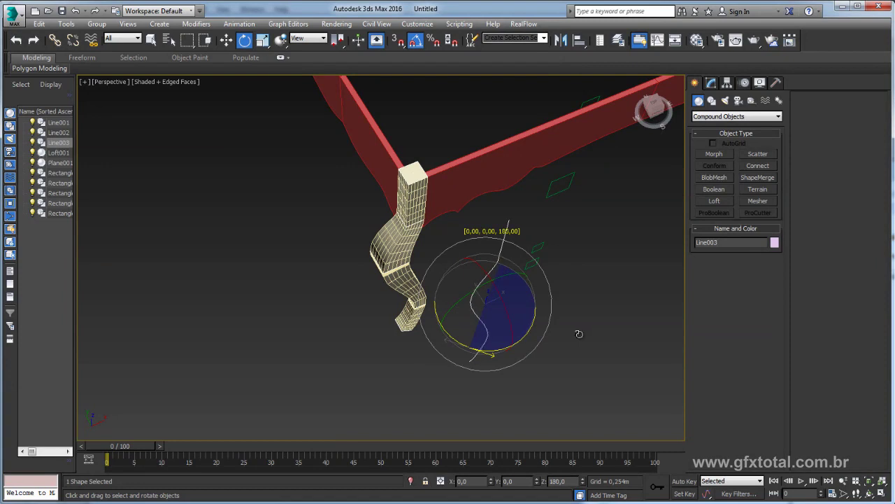
pyautogui.keyDown('alt'); pyautogui.moveTo(611, 274); pyautogui.dragTo(601, 297, button='middle'); pyautogui.keyUp('alt')
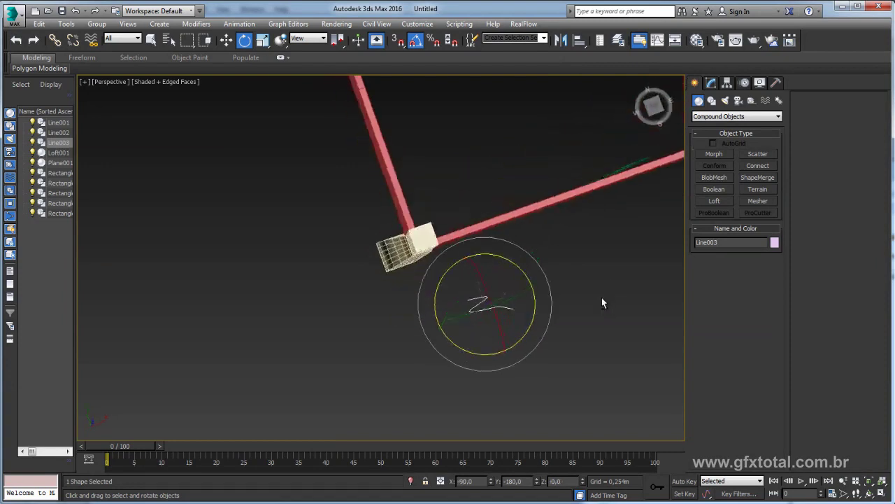
pyautogui.click(711, 84)
pyautogui.click(728, 331)
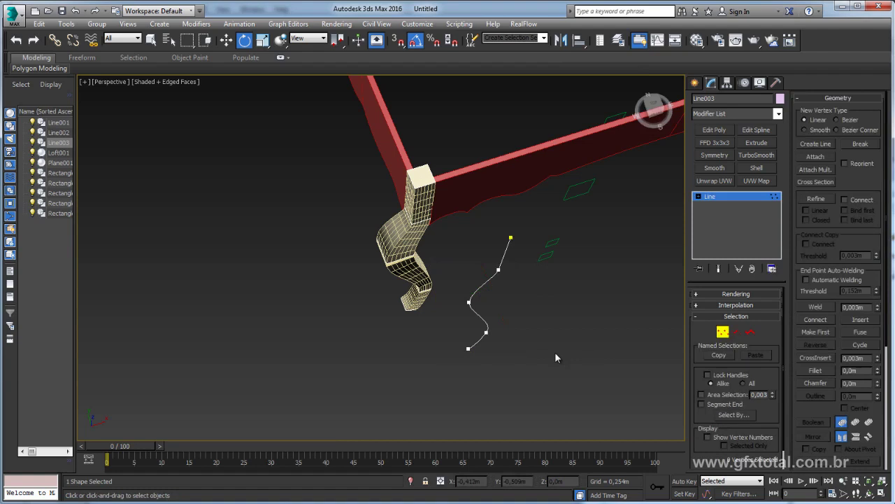
# Move a Line003 vertex to reshape the lofted leg's curve.
pyautogui.click(468, 304)
pyautogui.keyDown('alt'); pyautogui.moveTo(467, 304); pyautogui.dragTo(554, 287, button='middle'); pyautogui.keyUp('alt')
pyautogui.press('w')
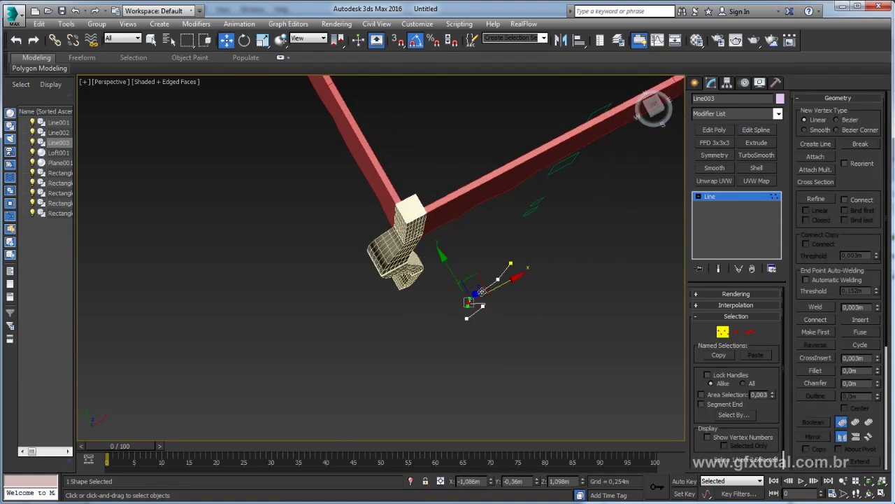
pyautogui.moveTo(482, 292); pyautogui.dragTo(493, 289)
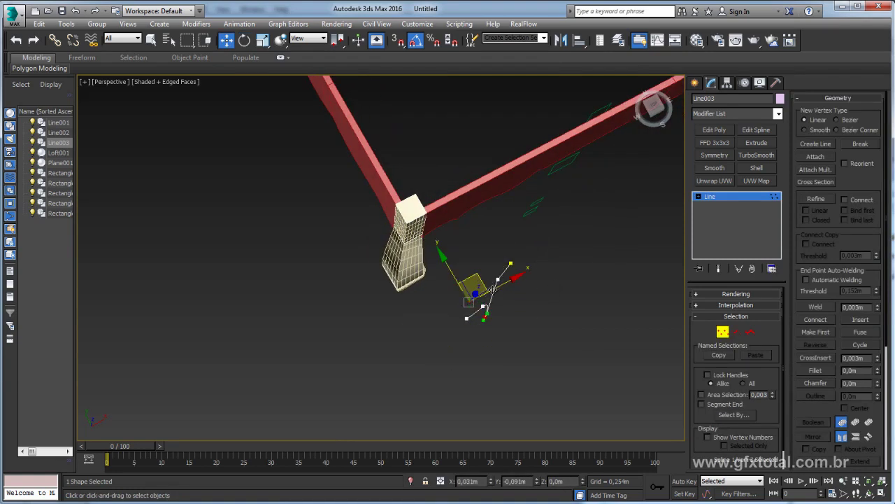
# Select the path spline's end vertex and switch the viewport to Top view.
pyautogui.keyDown('alt'); pyautogui.moveTo(493, 289); pyautogui.dragTo(521, 267, button='middle'); pyautogui.keyUp('alt')
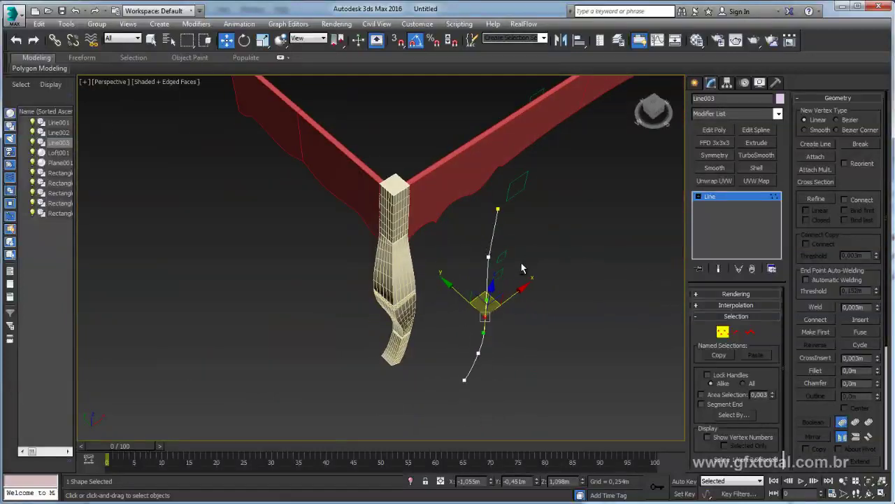
pyautogui.moveTo(508, 324)
pyautogui.keyDown('alt'); pyautogui.mouseDown(button='middle')
pyautogui.moveTo(500, 354)
pyautogui.moveTo(480, 315)
pyautogui.mouseUp(button='middle'); pyautogui.keyUp('alt')
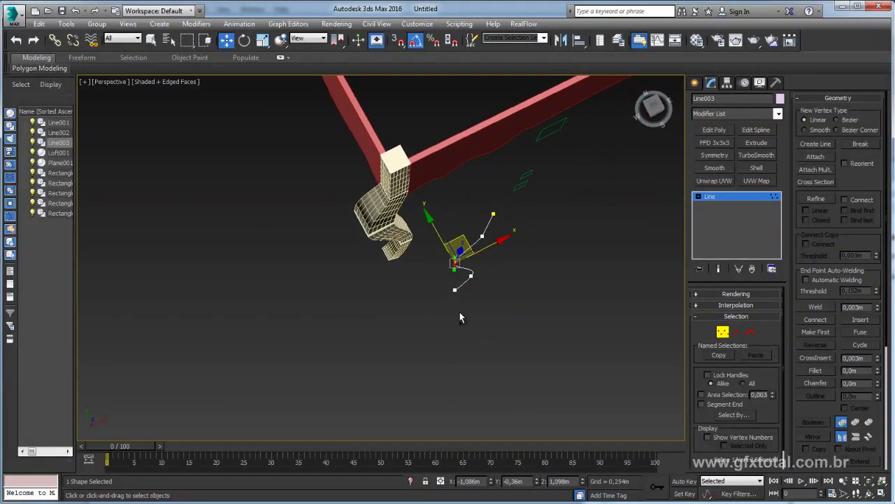
pyautogui.click(448, 291)
pyautogui.press('t')
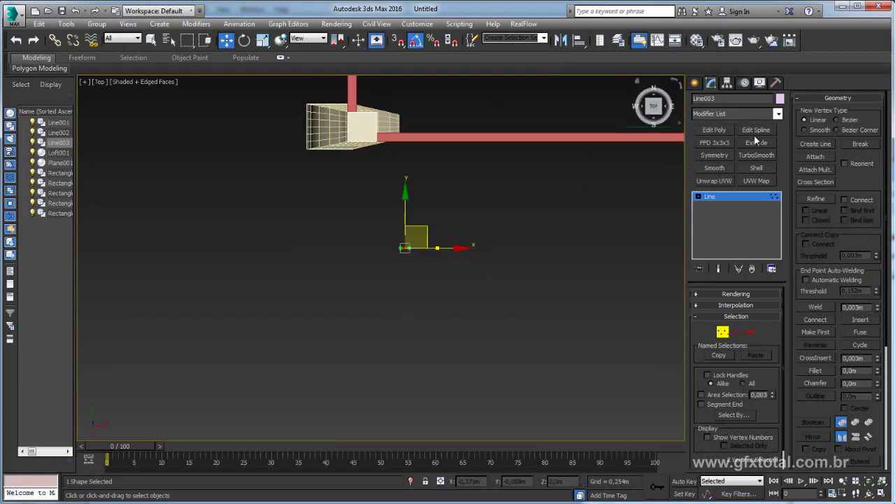
# Draw a small Rectangle spline just below the start of the path spline.
pyautogui.click(721, 198)
pyautogui.click(696, 82)
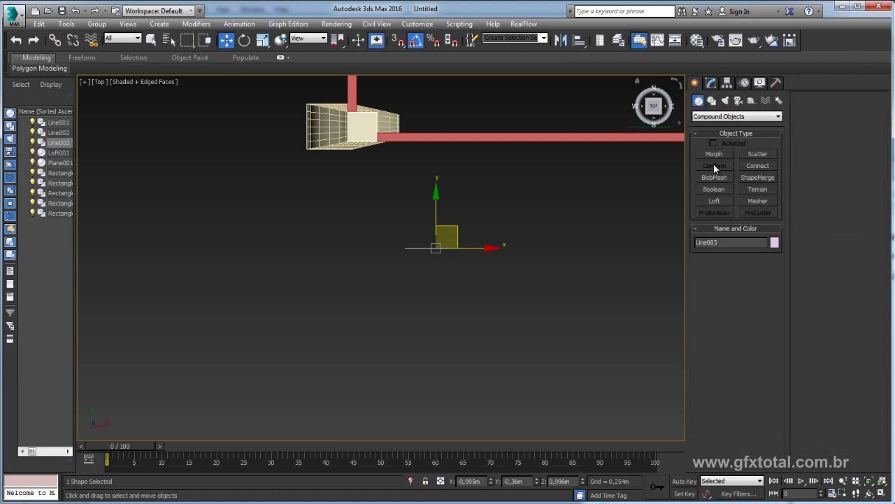
pyautogui.click(712, 101)
pyautogui.click(772, 163)
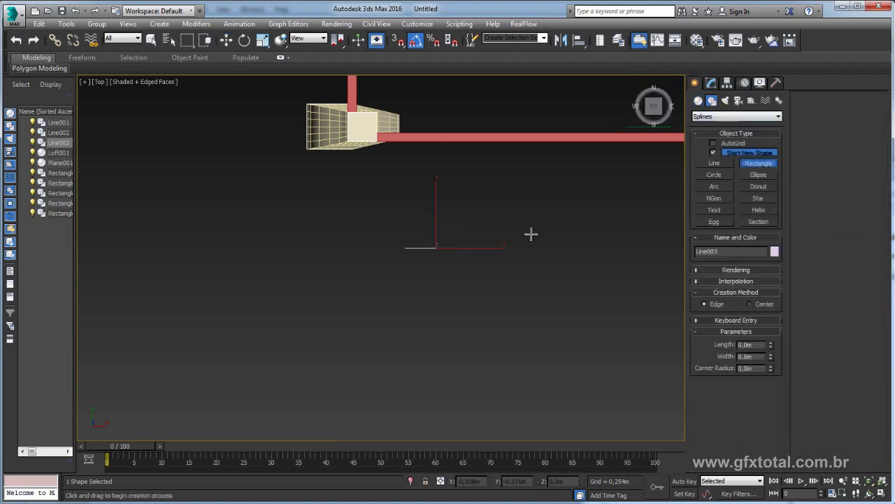
pyautogui.moveTo(436, 248)
pyautogui.mouseDown()
pyautogui.moveTo(491, 281)
pyautogui.moveTo(429, 253)
pyautogui.moveTo(454, 255)
pyautogui.mouseUp()
pyautogui.press('w')
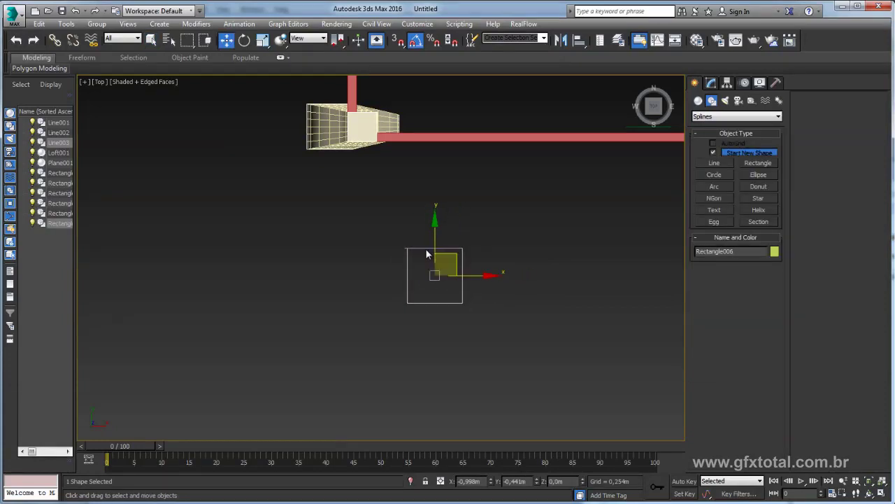
# Select Line003's top segment at Segment level and check it in perspective.
pyautogui.click(422, 247)
pyautogui.click(711, 82)
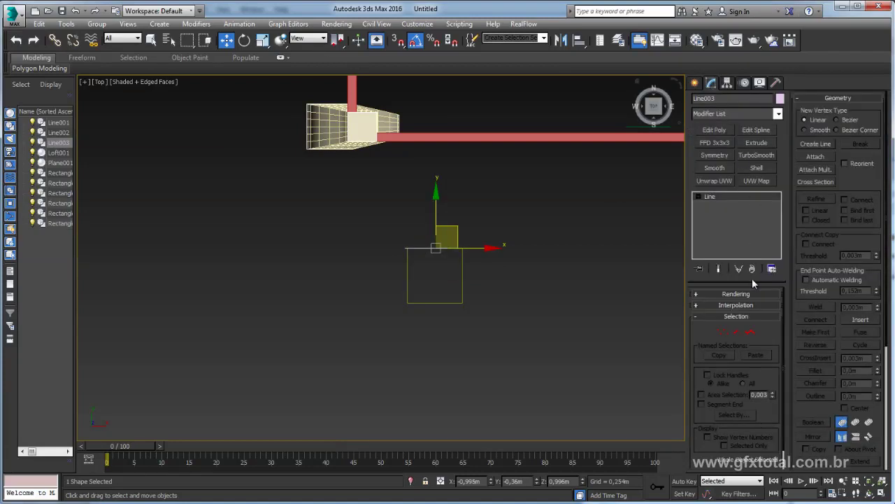
pyautogui.click(749, 333)
pyautogui.moveTo(530, 310); pyautogui.dragTo(409, 219)
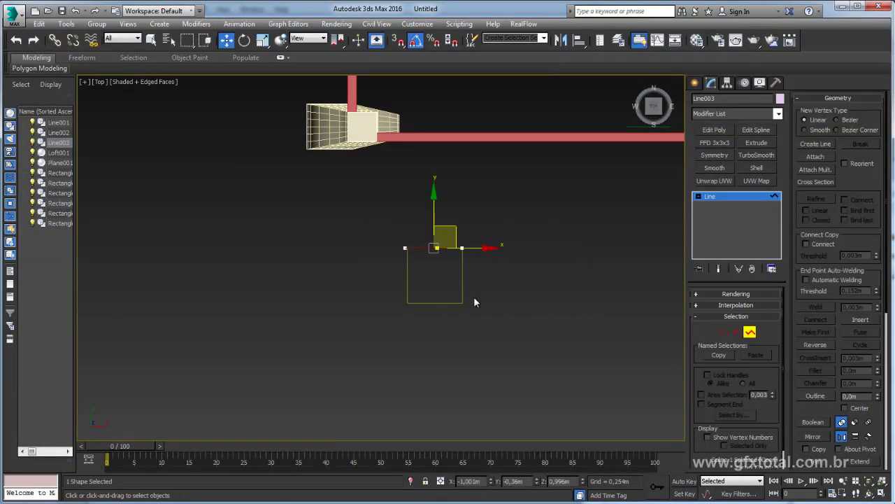
pyautogui.press('p')
pyautogui.moveTo(493, 309)
pyautogui.keyDown('alt'); pyautogui.mouseDown(button='middle')
pyautogui.moveTo(593, 299)
pyautogui.moveTo(572, 299)
pyautogui.moveTo(561, 130)
pyautogui.mouseUp(button='middle'); pyautogui.keyUp('alt')
pyautogui.moveTo(465, 262)
pyautogui.keyDown('alt'); pyautogui.mouseDown(button='middle')
pyautogui.moveTo(511, 340)
pyautogui.moveTo(502, 343)
pyautogui.mouseUp(button='middle'); pyautogui.keyUp('alt')
pyautogui.press('t')
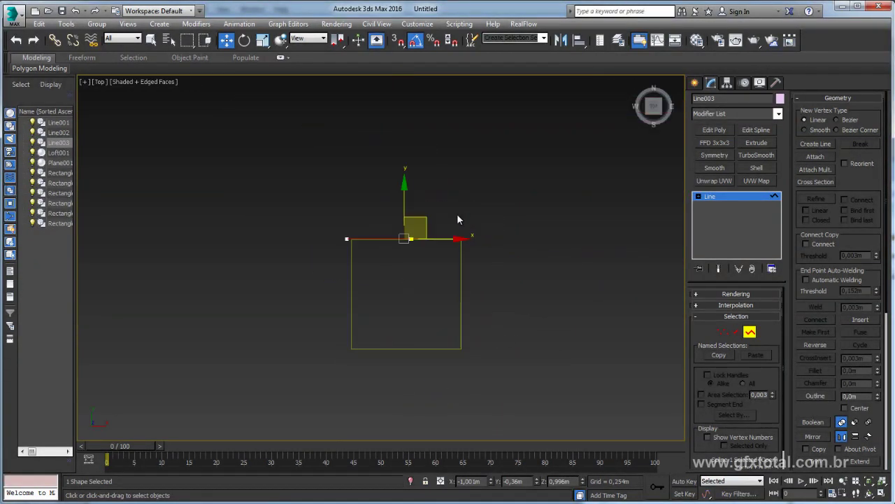
pyautogui.moveTo(463, 202); pyautogui.dragTo(463, 246, button='middle')
# Rotate the Line003 selection about 45° around Z in Top view.
pyautogui.press('e')
pyautogui.moveTo(469, 235); pyautogui.dragTo(450, 218)
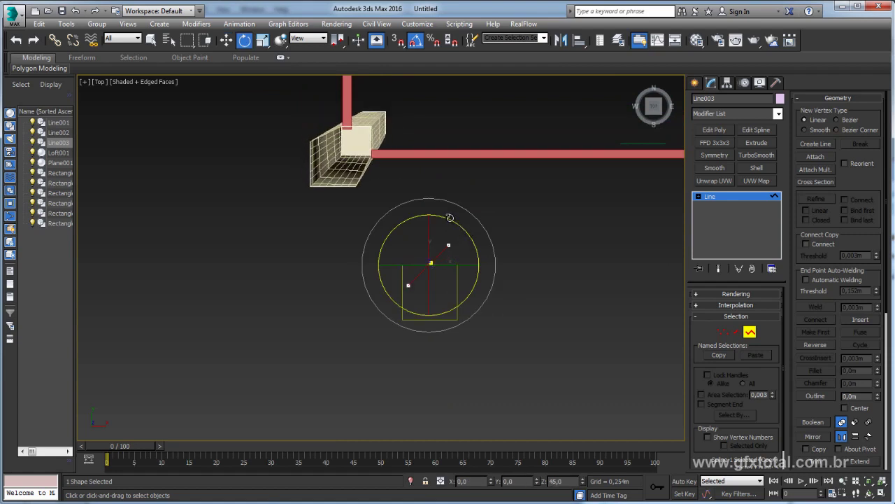
pyautogui.moveTo(449, 218); pyautogui.dragTo(447, 219)
pyautogui.press('w')
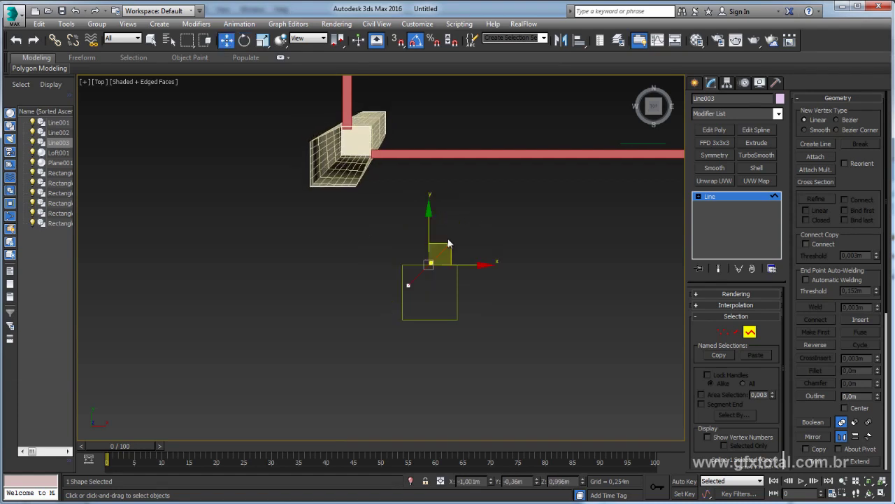
pyautogui.moveTo(447, 241); pyautogui.dragTo(499, 252, button='middle')
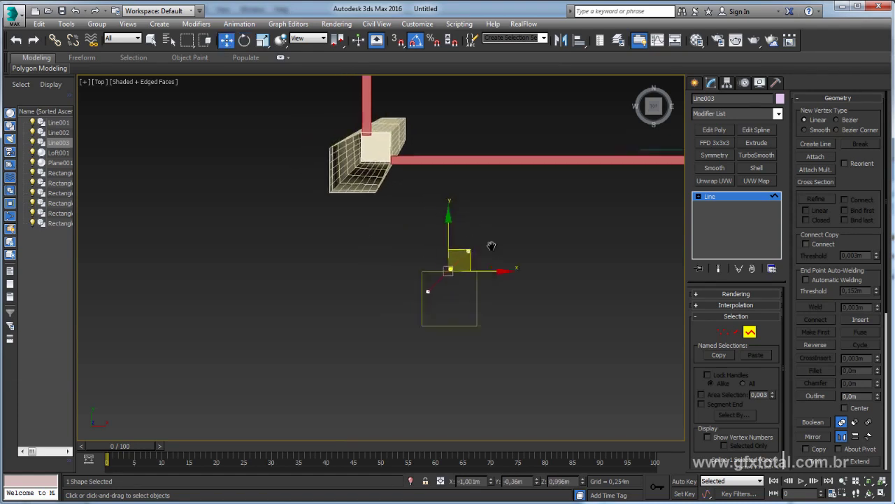
pyautogui.click(722, 197)
# Orbit in Perspective until the leg hangs vertically, then put Rectangle005 at Vertex level.
pyautogui.press('p')
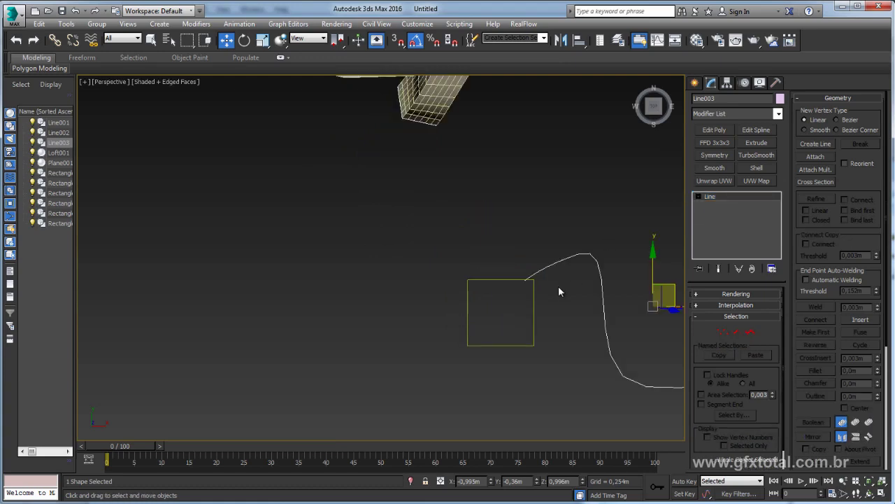
pyautogui.moveTo(559, 285)
pyautogui.keyDown('alt'); pyautogui.mouseDown(button='middle')
pyautogui.moveTo(502, 235)
pyautogui.moveTo(438, 268)
pyautogui.moveTo(415, 145)
pyautogui.mouseUp(button='middle'); pyautogui.keyUp('alt')
pyautogui.moveTo(421, 191)
pyautogui.keyDown('alt'); pyautogui.mouseDown(button='middle')
pyautogui.moveTo(401, 219)
pyautogui.moveTo(413, 220)
pyautogui.moveTo(421, 203)
pyautogui.mouseUp(button='middle'); pyautogui.keyUp('alt')
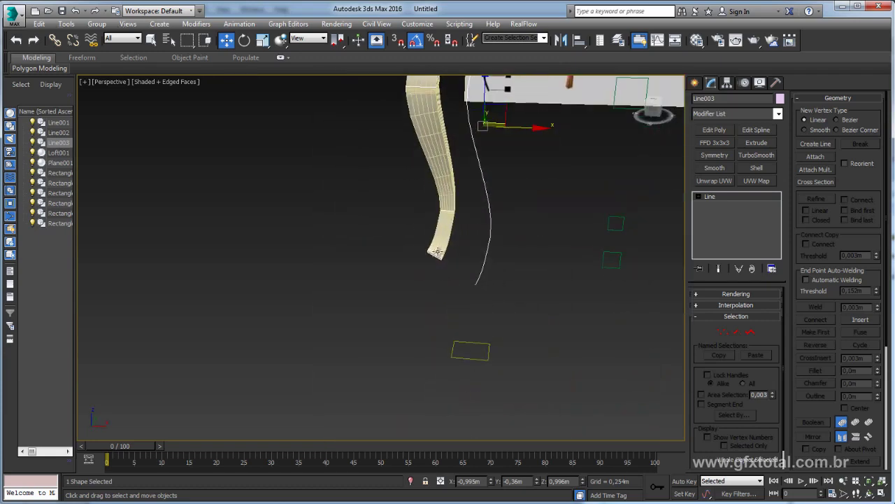
pyautogui.moveTo(452, 262)
pyautogui.keyDown('alt'); pyautogui.mouseDown(button='middle')
pyautogui.moveTo(413, 308)
pyautogui.moveTo(390, 317)
pyautogui.mouseUp(button='middle'); pyautogui.keyUp('alt')
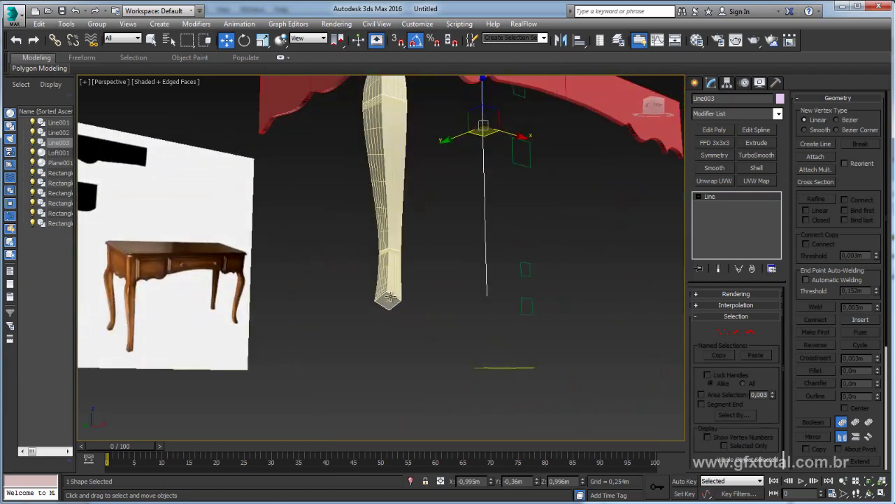
pyautogui.click(531, 299)
pyautogui.moveTo(530, 299)
pyautogui.keyDown('alt'); pyautogui.mouseDown(button='middle')
pyautogui.moveTo(536, 320)
pyautogui.moveTo(554, 333)
pyautogui.moveTo(698, 332)
pyautogui.mouseUp(button='middle'); pyautogui.keyUp('alt')
pyautogui.click(750, 331)
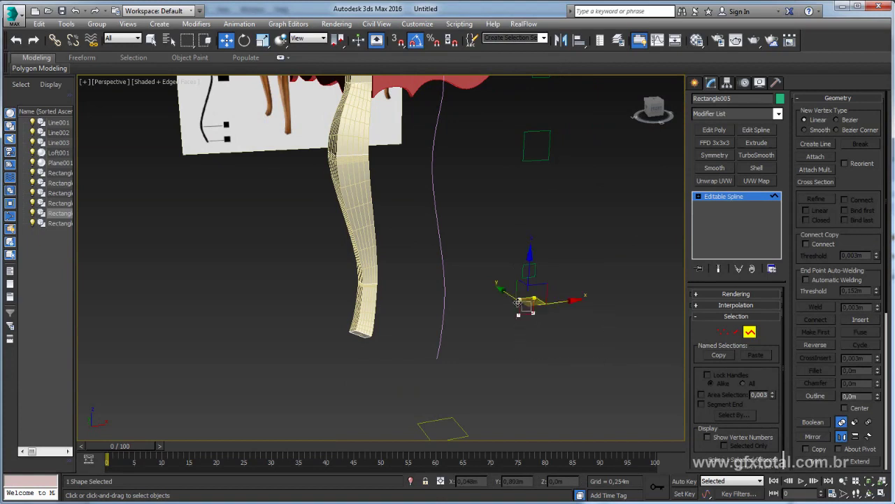
# Rotate Rectangle005 and its vertices around Z back toward a square orientation.
pyautogui.scroll(3, 535, 303)
pyautogui.press('e')
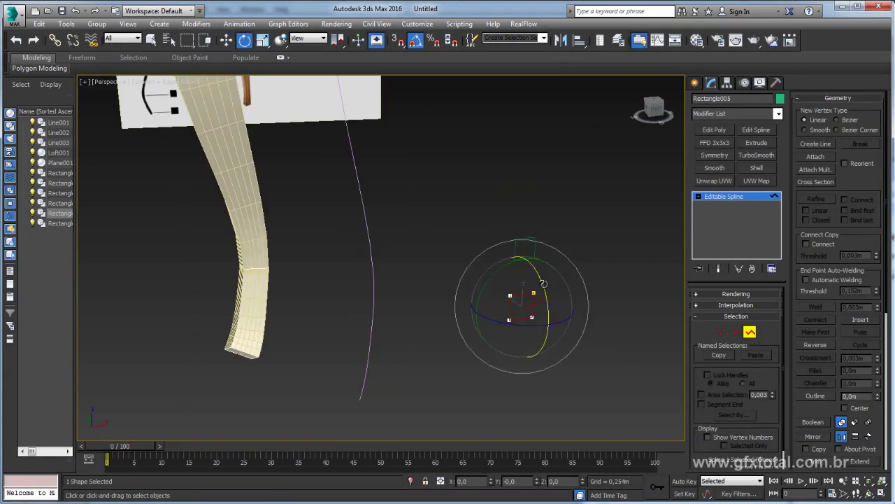
pyautogui.moveTo(544, 287); pyautogui.dragTo(543, 265)
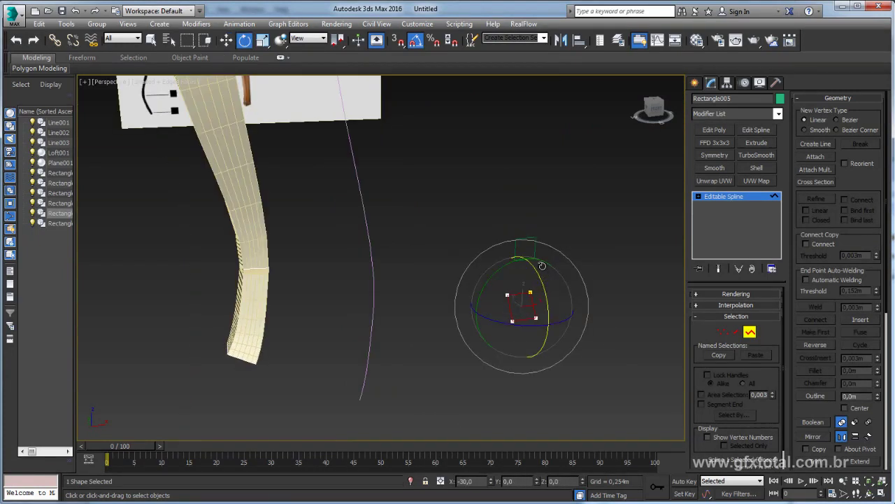
pyautogui.moveTo(499, 268); pyautogui.dragTo(531, 263)
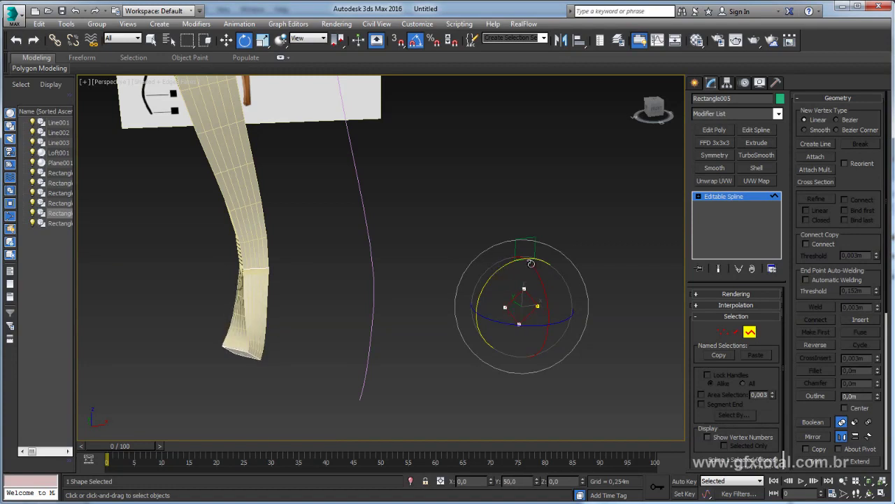
pyautogui.moveTo(536, 296); pyautogui.dragTo(526, 308)
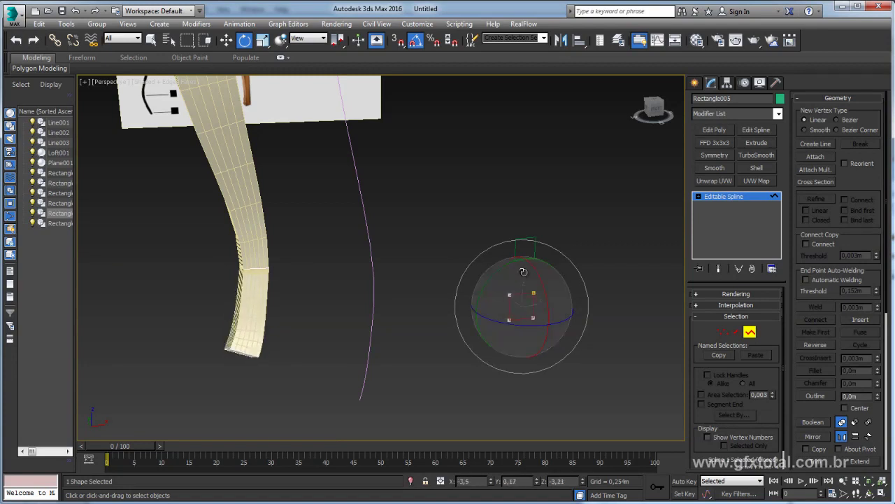
pyautogui.click(720, 201)
# Move Rectangle005 onto the leg's bottom end and tilt it 50° about Y.
pyautogui.press('w')
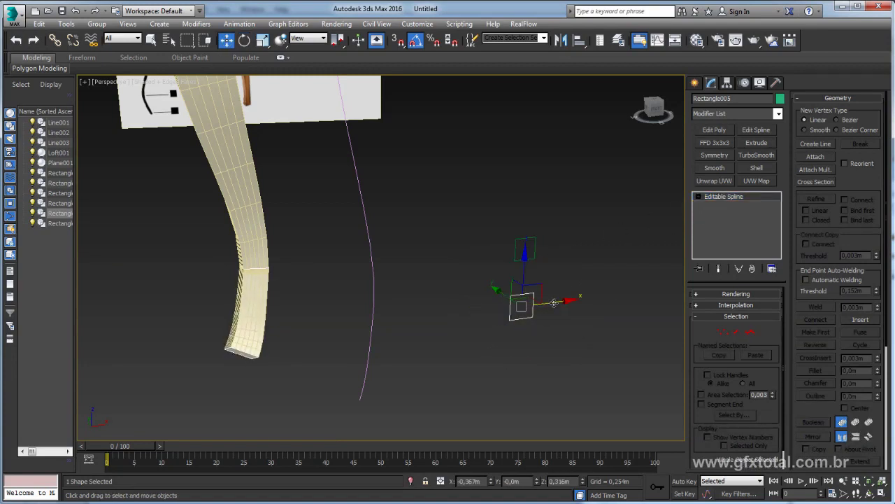
pyautogui.moveTo(532, 305)
pyautogui.mouseDown()
pyautogui.moveTo(270, 330)
pyautogui.moveTo(250, 319)
pyautogui.moveTo(290, 334)
pyautogui.mouseUp()
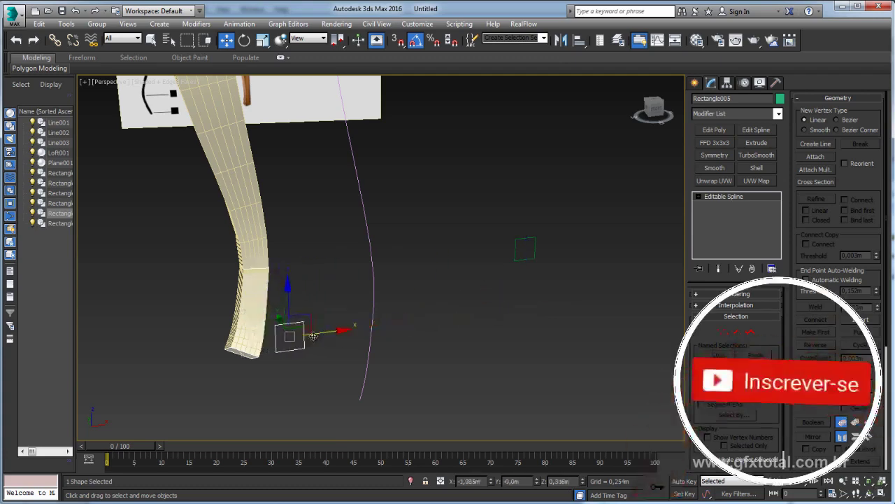
pyautogui.moveTo(289, 333)
pyautogui.keyDown('alt'); pyautogui.mouseDown(button='middle')
pyautogui.moveTo(373, 351)
pyautogui.moveTo(420, 315)
pyautogui.moveTo(380, 330)
pyautogui.mouseUp(button='middle'); pyautogui.keyUp('alt')
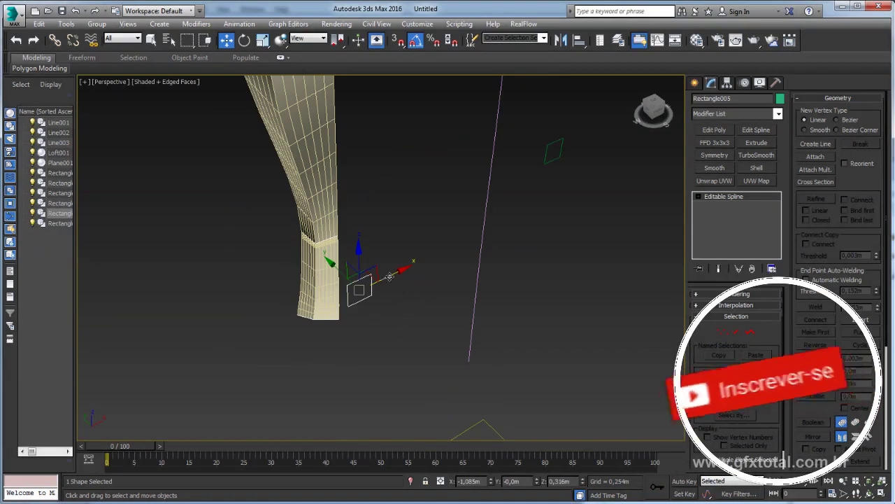
pyautogui.press('e')
pyautogui.moveTo(372, 250); pyautogui.dragTo(395, 244)
# Rotate the profile's vertices again to reshape the leg, then orbit until it stands upright.
pyautogui.click(749, 332)
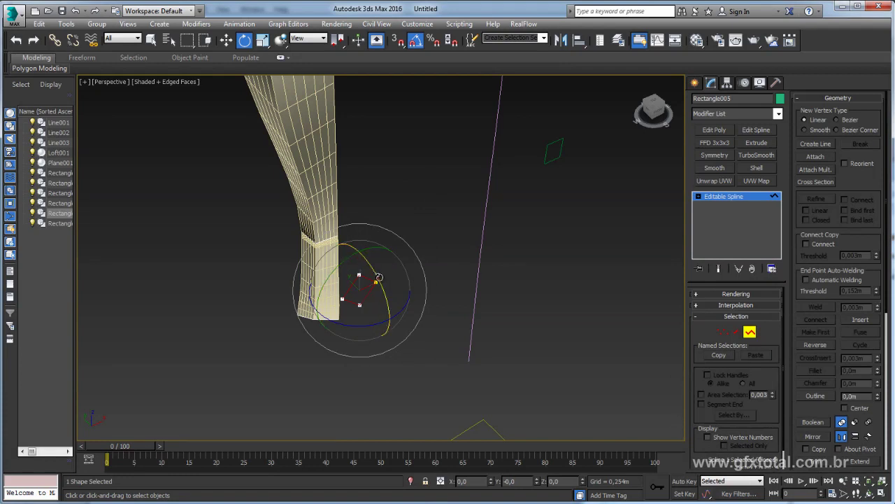
pyautogui.moveTo(383, 285); pyautogui.dragTo(370, 271)
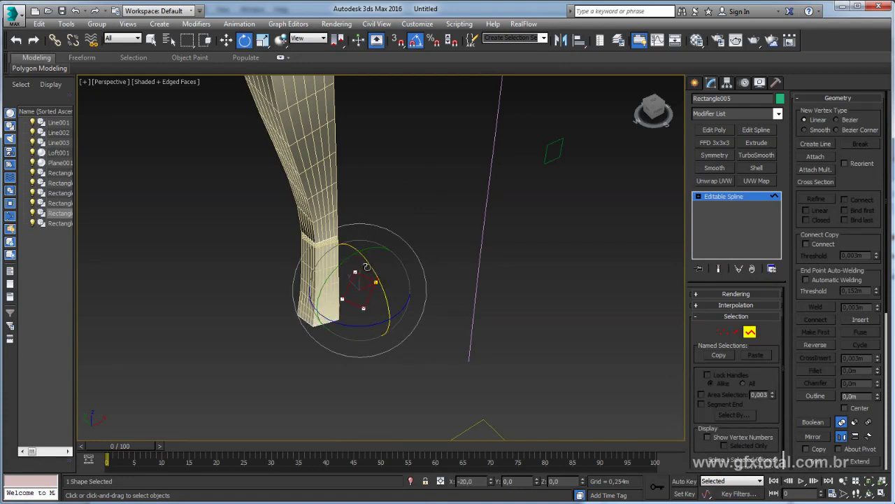
pyautogui.moveTo(365, 265)
pyautogui.keyDown('alt'); pyautogui.mouseDown(button='middle')
pyautogui.moveTo(338, 263)
pyautogui.moveTo(366, 263)
pyautogui.moveTo(370, 275)
pyautogui.mouseUp(button='middle'); pyautogui.keyUp('alt')
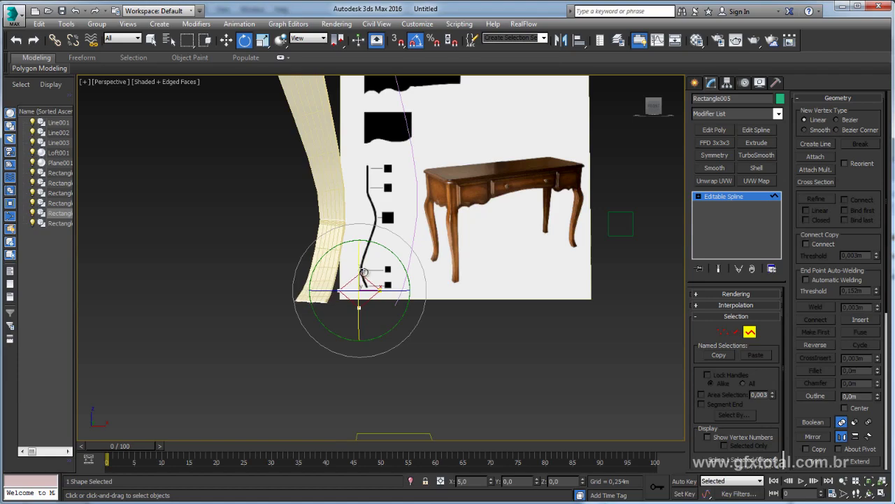
pyautogui.keyDown('alt'); pyautogui.moveTo(363, 270); pyautogui.dragTo(498, 272, button='middle'); pyautogui.keyUp('alt')
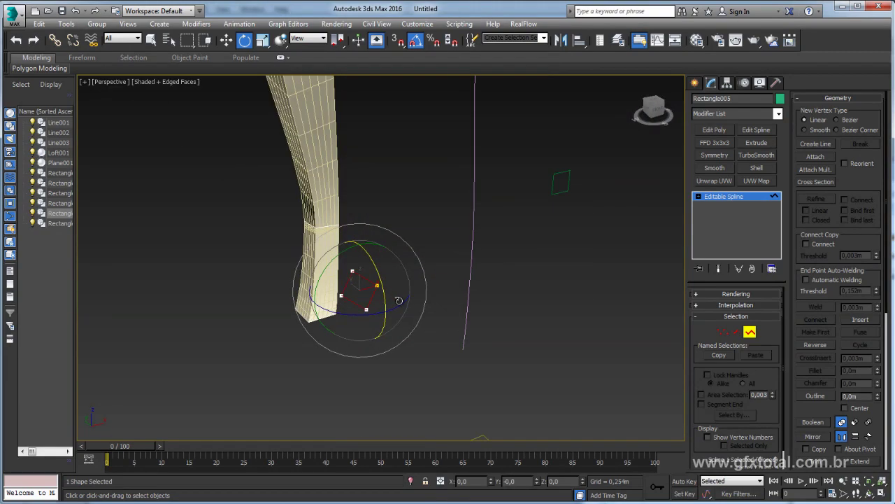